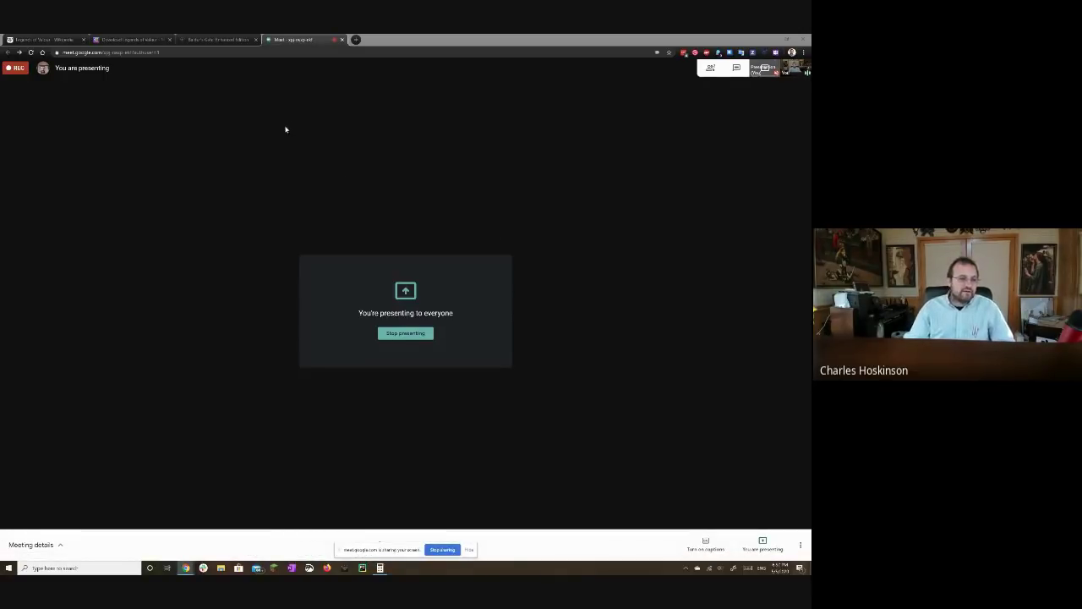
Switch to the Legends of Valour Wikipedia article tab.
click(66, 39)
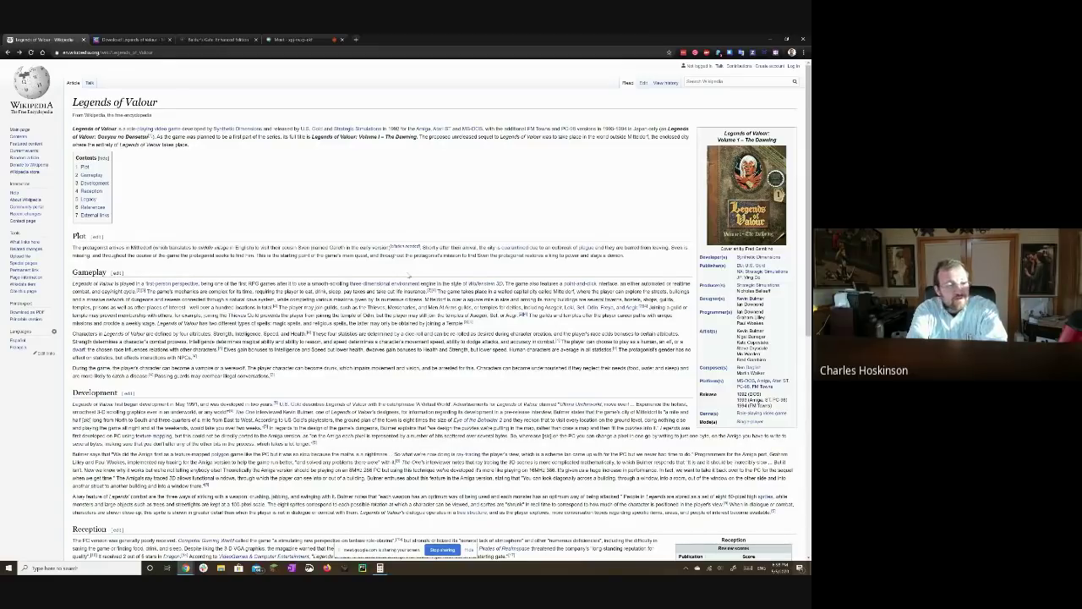
key(ctrl+Tab)
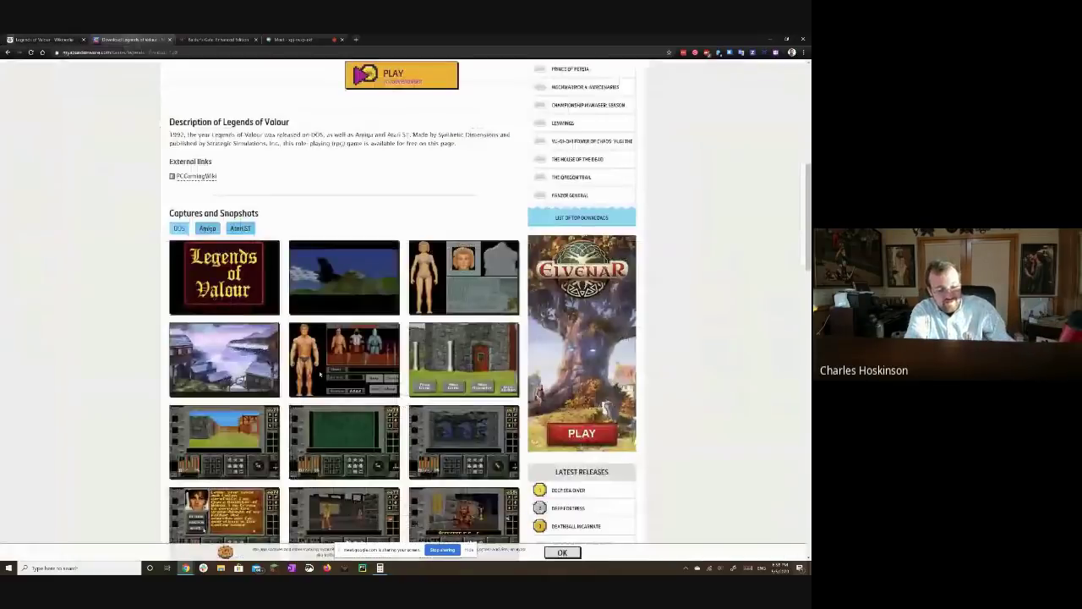
scroll(319, 326, down, 1)
scroll(320, 326, down, 1)
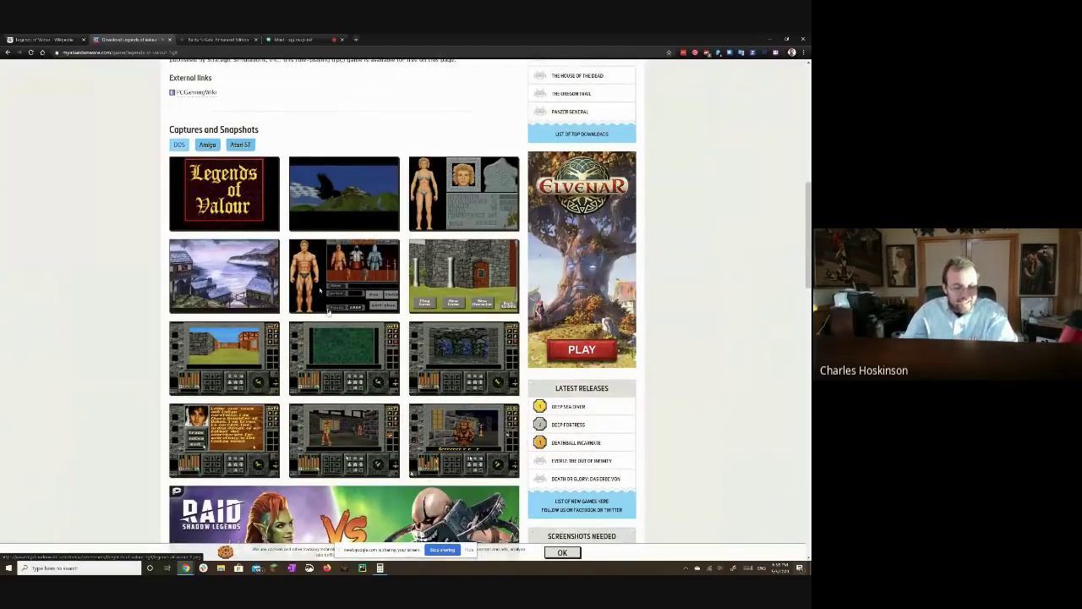
click(61, 36)
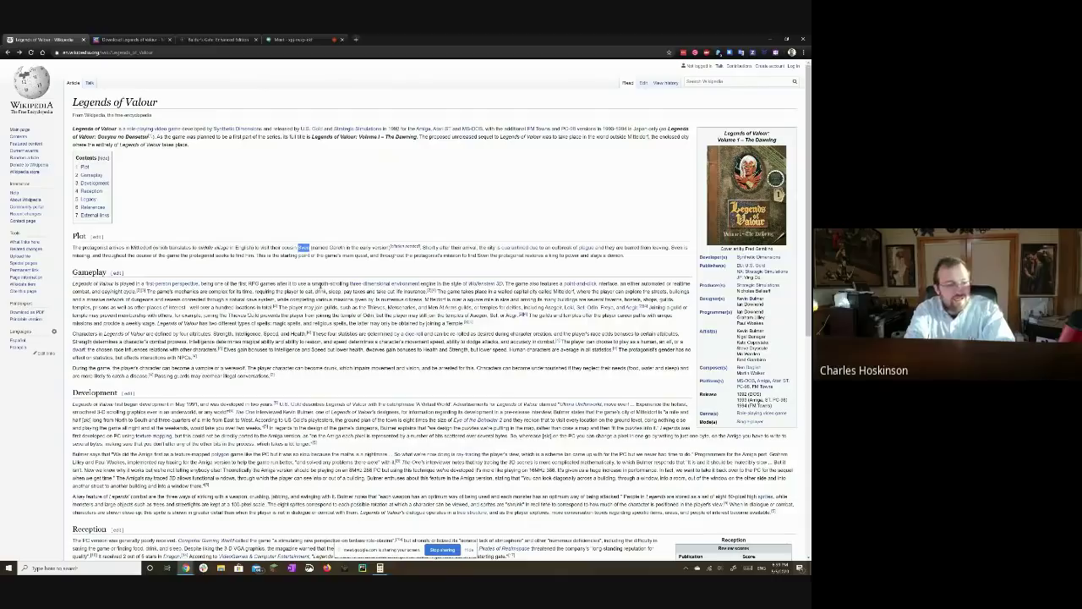
key(ctrl+Tab)
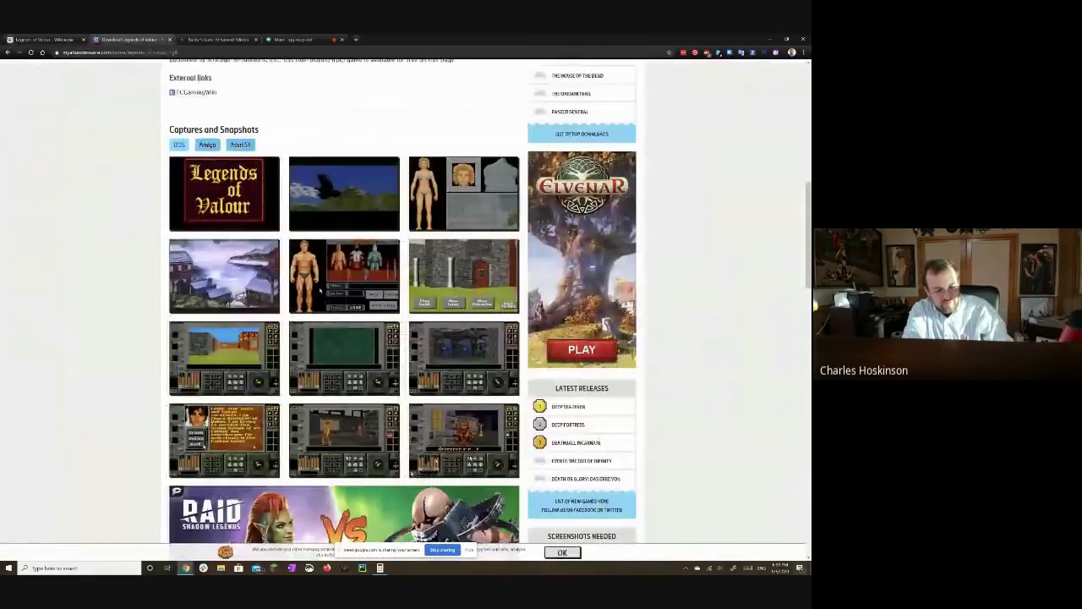
Zoom and pan around the Legends of Valour screenshot gallery, then reset the zoom to normal.
scroll(321, 290, down, 1)
ctrl+scroll(287, 149, up, 4)
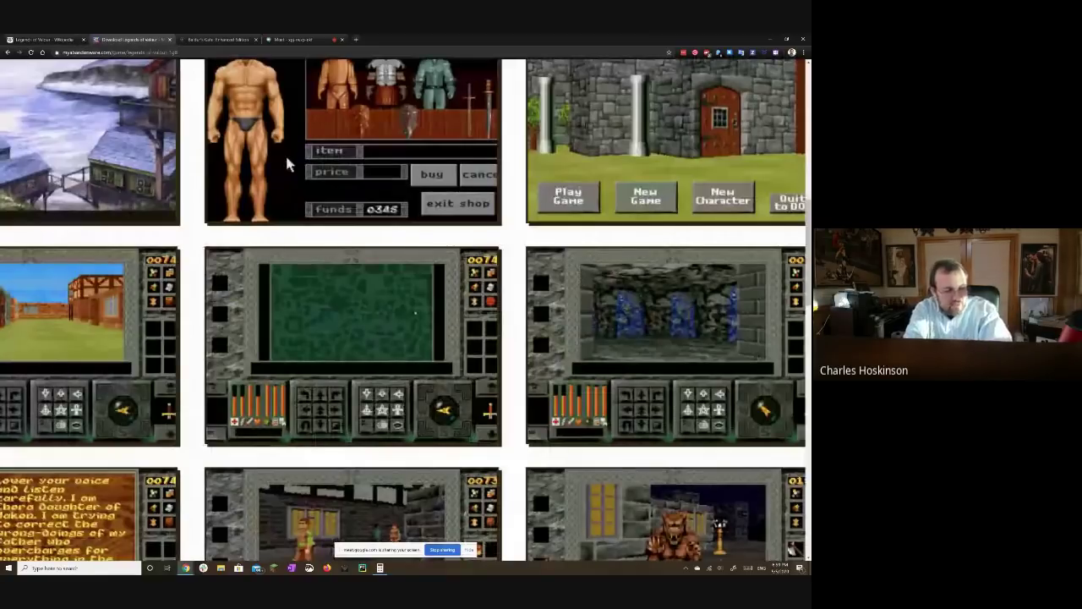
scroll(285, 153, left, 3)
drag(426, 152, 500, 153)
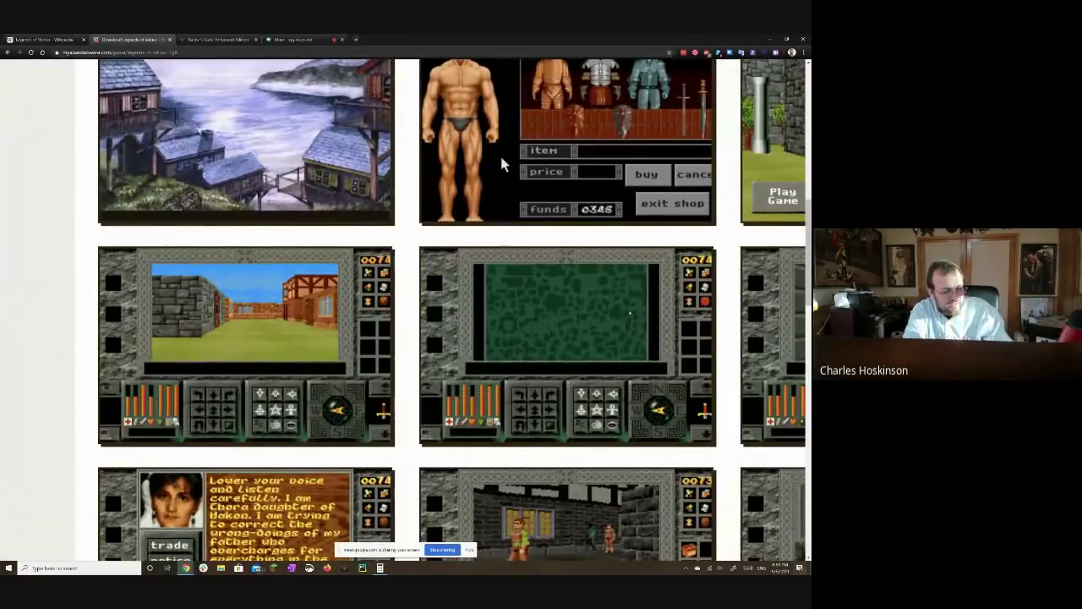
scroll(515, 146, up, 3)
scroll(428, 309, left, 1)
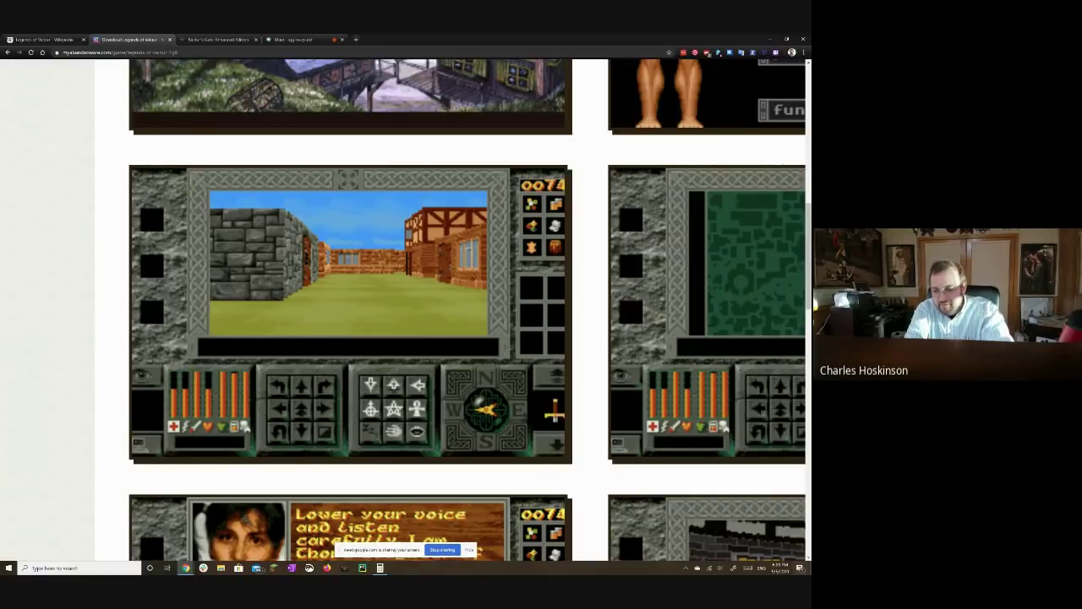
key(ctrl+minus)
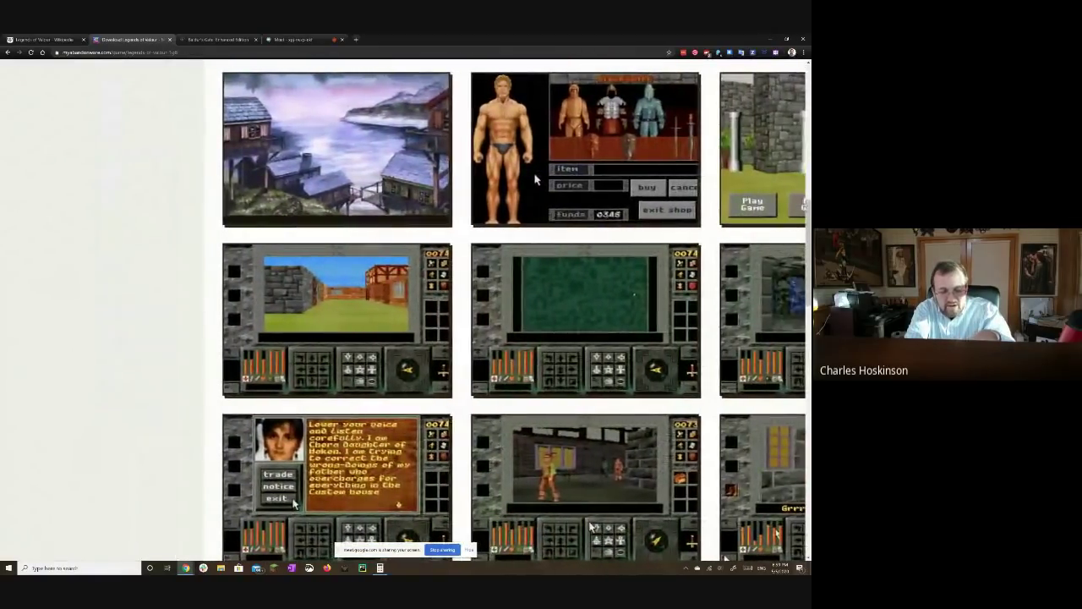
key(ctrl+0)
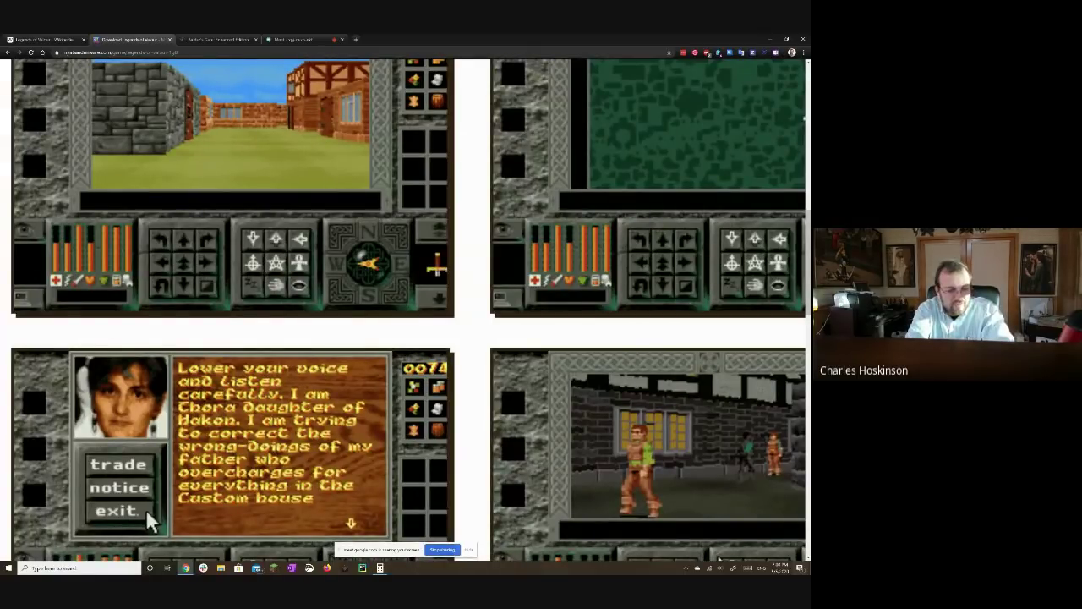
Zoom in on the gallery and pan past the green automap to the blue-walled dungeon screenshot.
scroll(148, 520, up, 3)
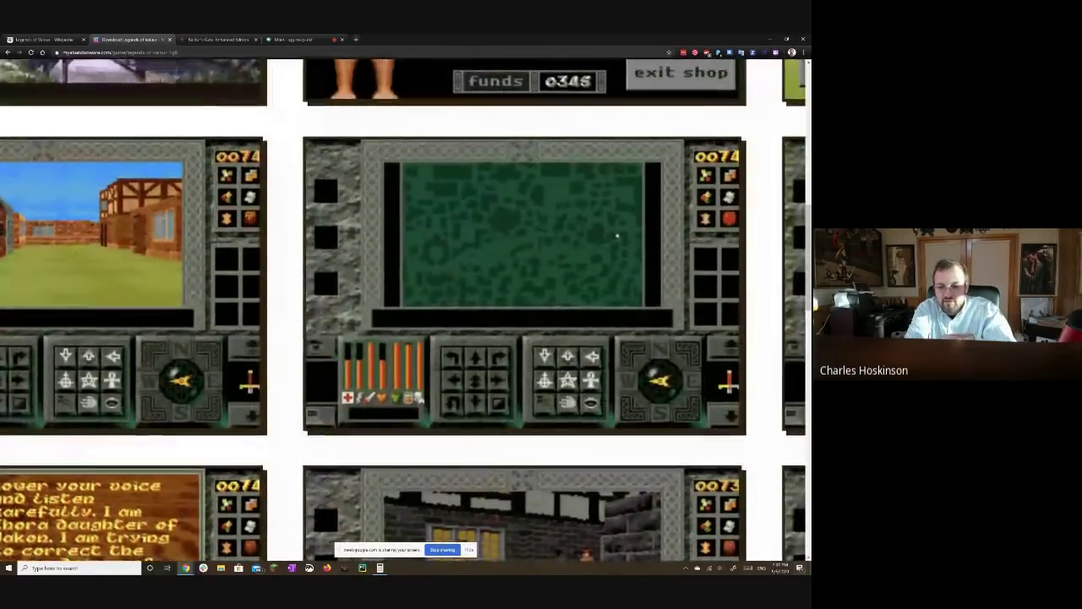
scroll(425, 93, up, 2)
scroll(426, 95, up, 1)
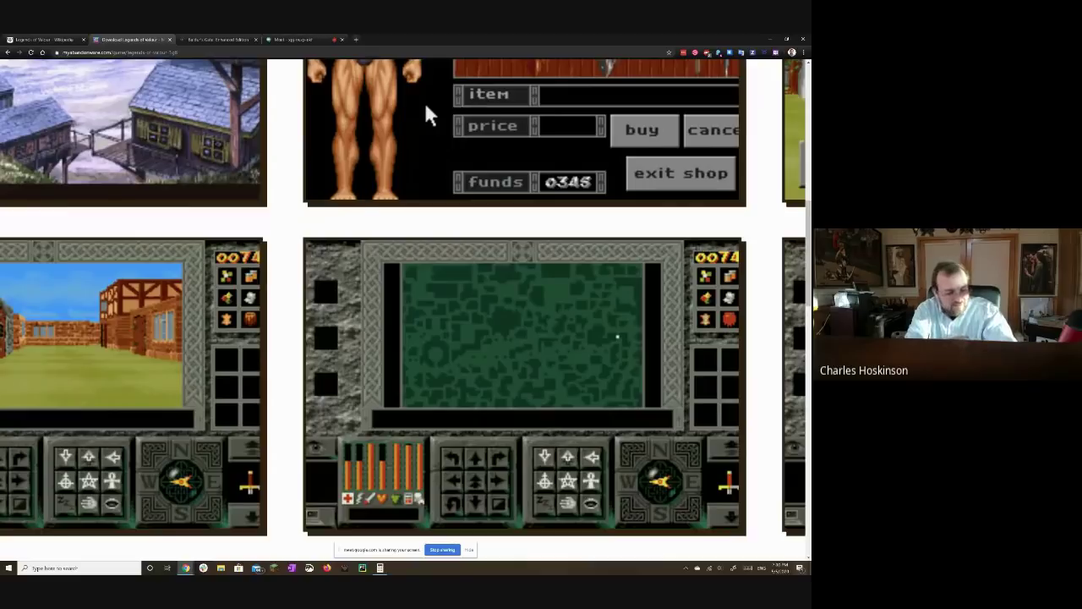
scroll(424, 98, down, 2)
key(ctrl+plus)
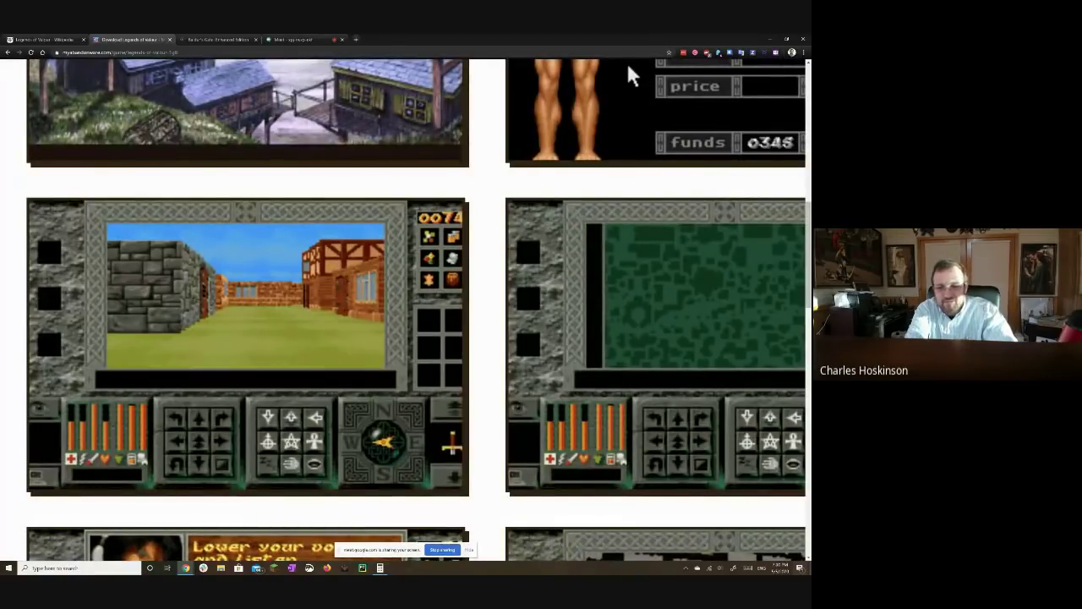
drag(626, 60, 289, 61)
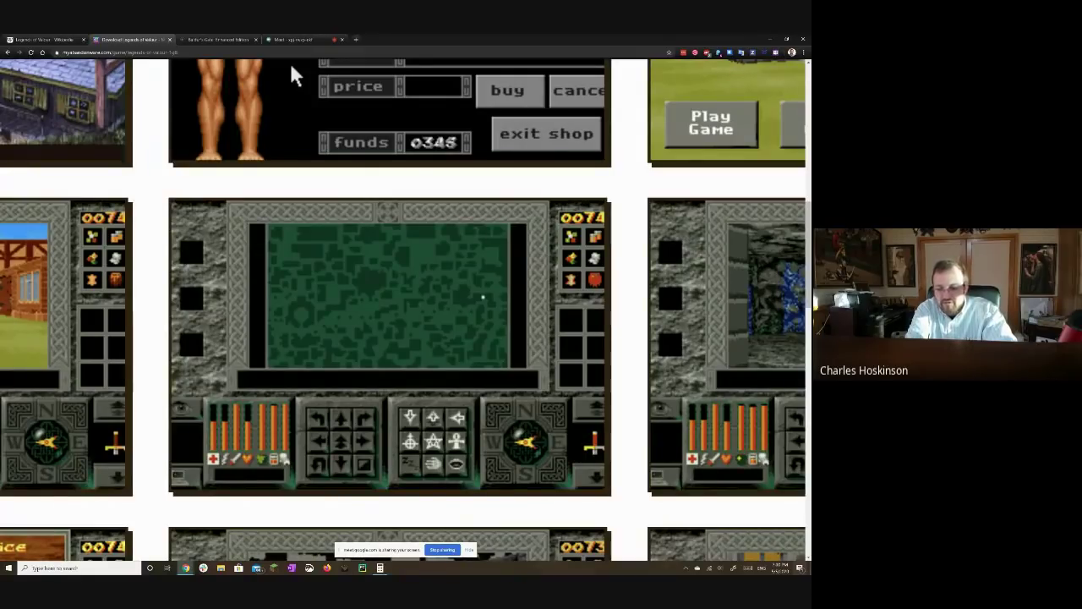
drag(289, 60, 34, 59)
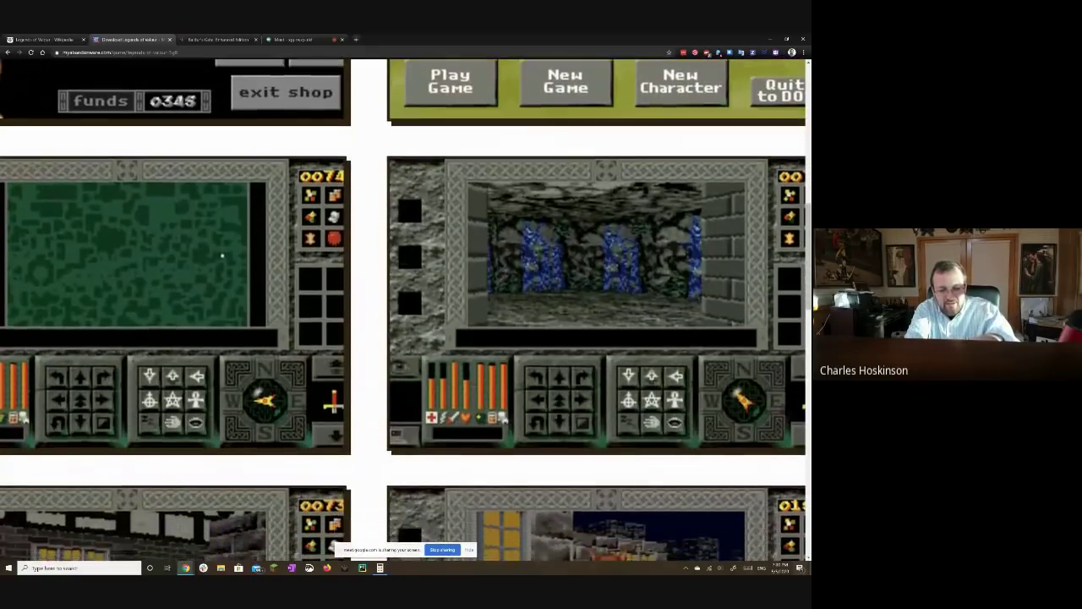
Enlarge the dungeon screenshot, reset the page zoom with Ctrl+0, and close the viewer.
click(597, 325)
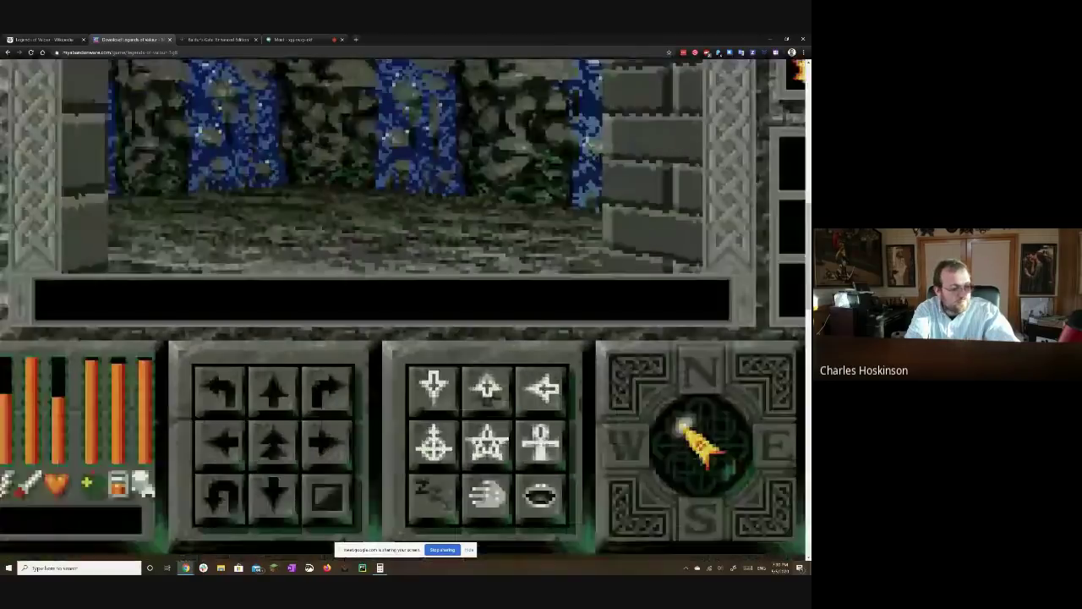
key(ctrl+0)
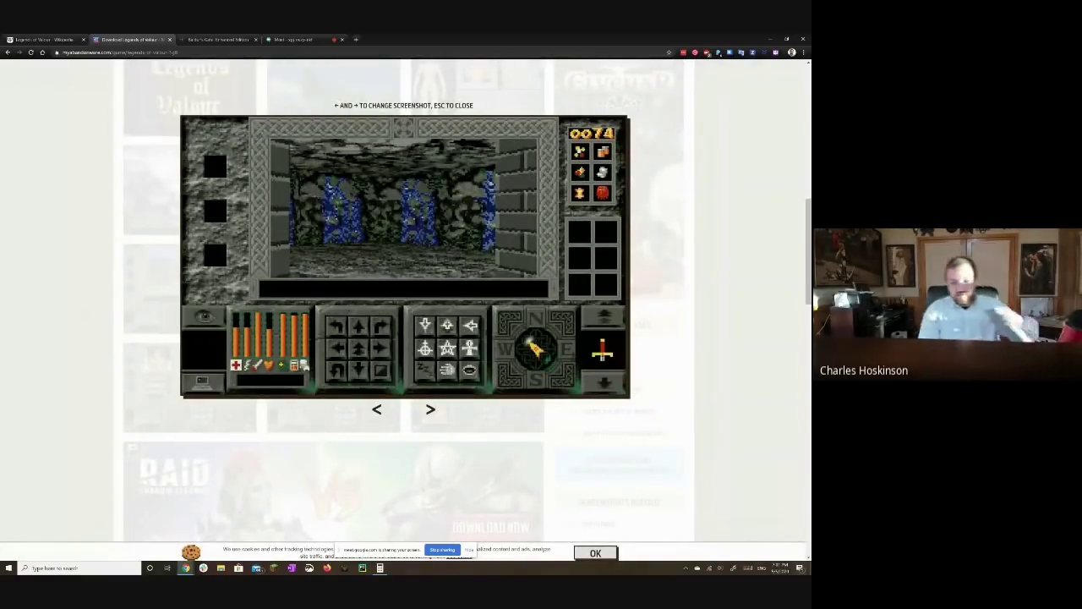
key(Escape)
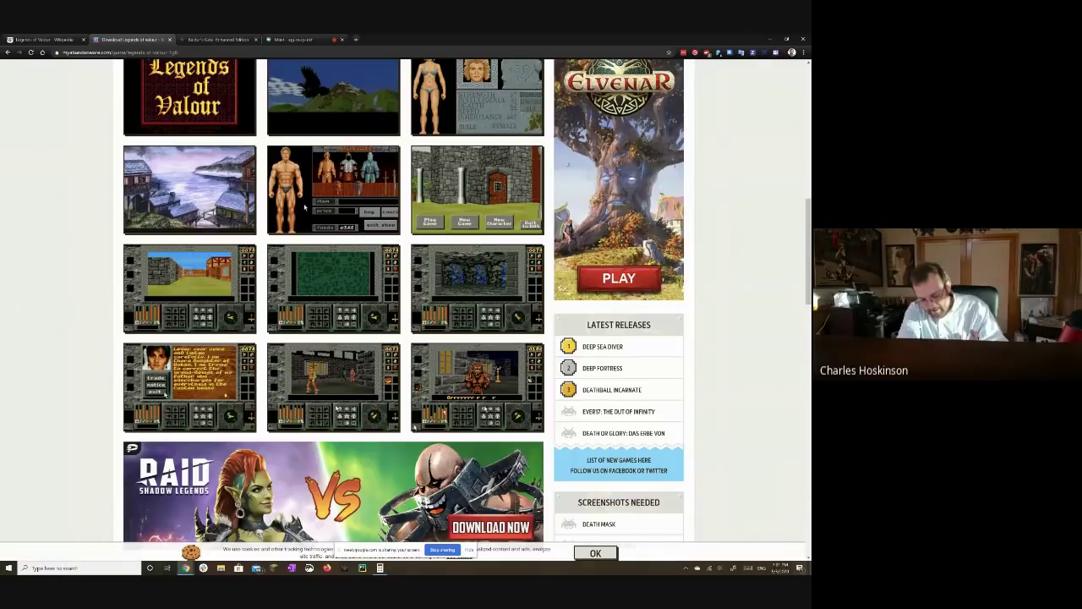
Launch Whiteboard from the Win+W pen workspace and clear the old supply-chain diagram.
key(super+w)
click(702, 548)
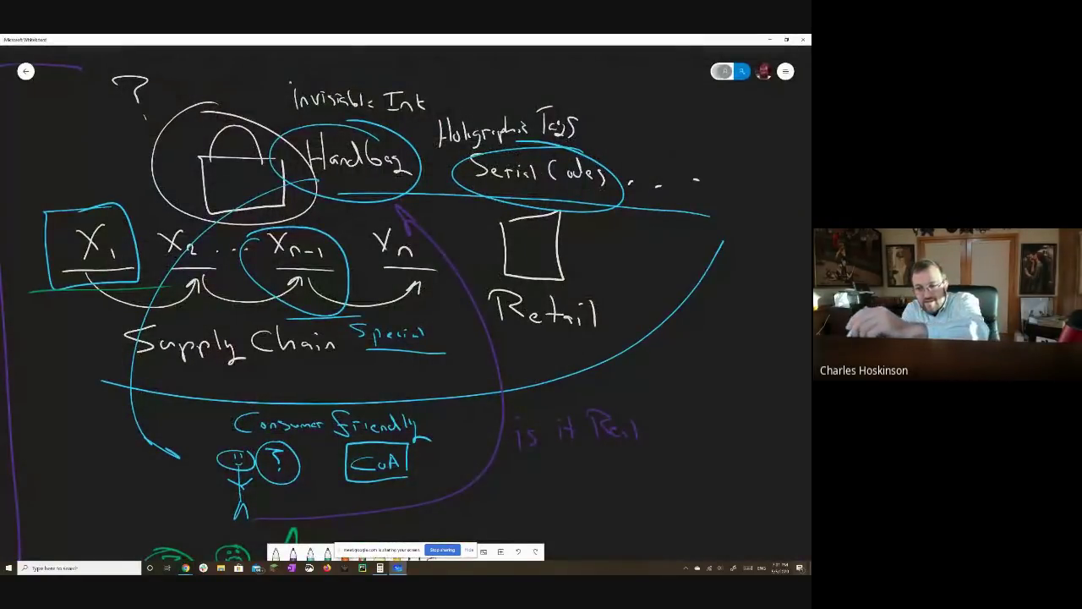
click(785, 71)
click(671, 211)
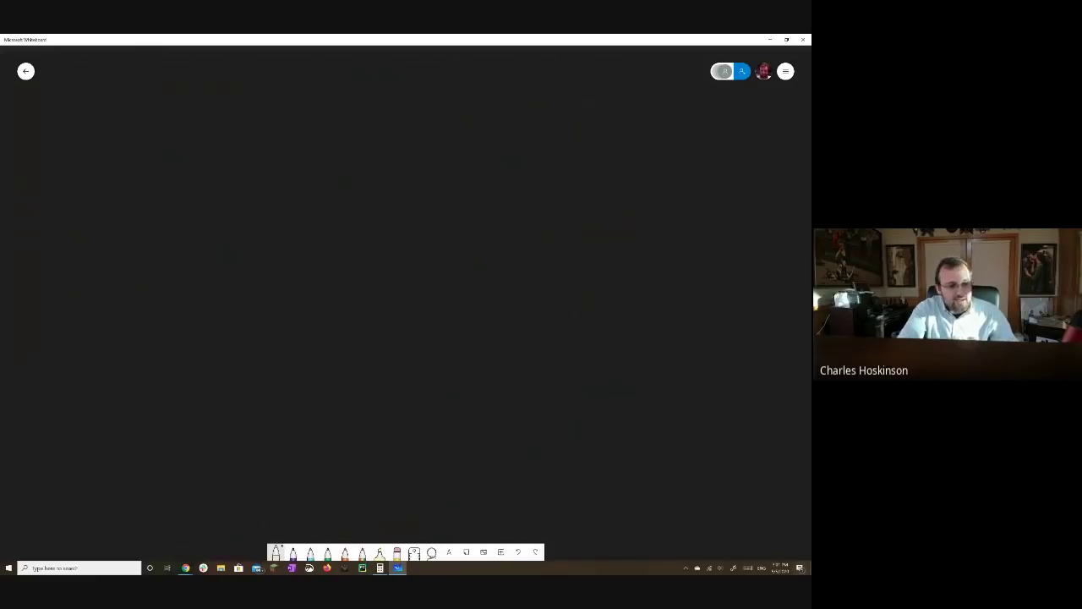
Handwrite LoV at the upper left with a downward arrow to a circled IP.
mouse_move(80, 121)
mouse_down()
mouse_move(80, 175)
mouse_move(113, 175)
mouse_up()
mouse_move(128, 153)
mouse_down()
mouse_move(120, 157)
mouse_move(128, 155)
mouse_up()
mouse_move(140, 136)
mouse_down()
mouse_move(154, 181)
mouse_move(163, 128)
mouse_up()
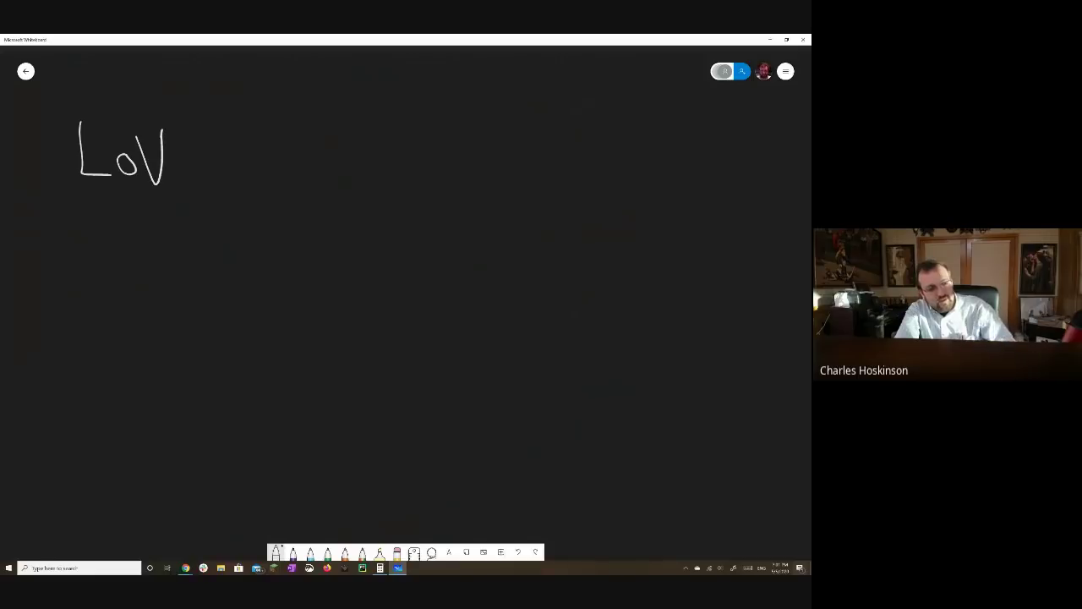
drag(123, 192, 124, 274)
mouse_move(113, 243)
mouse_down()
mouse_move(128, 276)
mouse_move(143, 261)
mouse_up()
mouse_move(114, 298)
mouse_down()
mouse_move(113, 325)
mouse_move(133, 290)
mouse_up()
drag(98, 333, 129, 331)
drag(142, 294, 145, 327)
mouse_move(141, 294)
mouse_down()
mouse_move(156, 303)
mouse_move(143, 311)
mouse_up()
drag(126, 279, 136, 278)
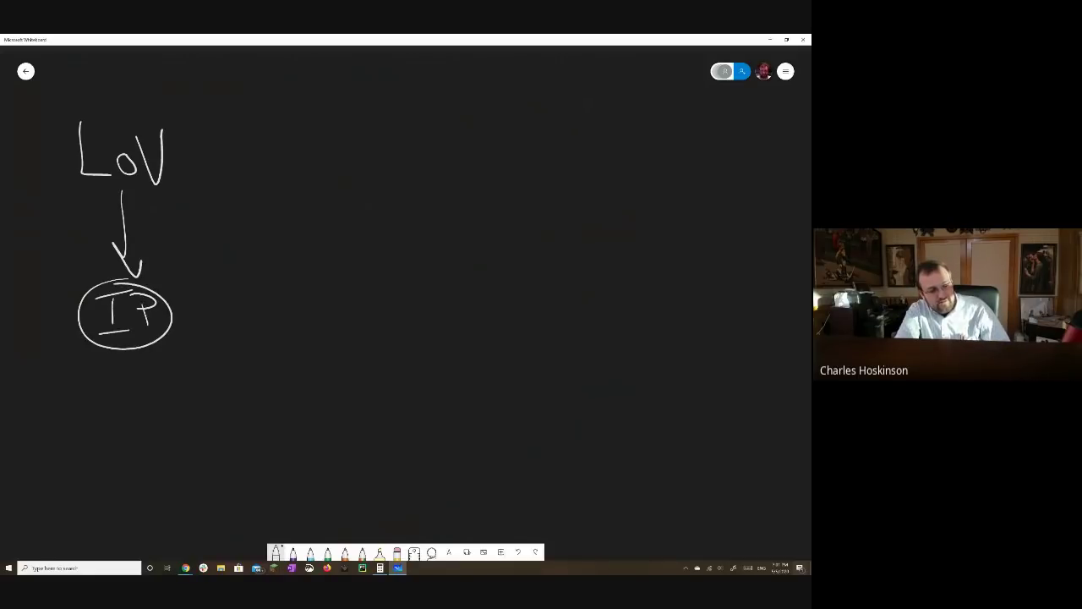
Write 'assembled Code' beneath the circled IP.
mouse_move(99, 398)
mouse_down()
mouse_move(182, 398)
mouse_move(204, 380)
mouse_move(225, 396)
mouse_move(237, 377)
mouse_up()
mouse_move(151, 409)
mouse_down()
mouse_move(117, 424)
mouse_move(142, 428)
mouse_up()
drag(159, 420, 157, 423)
drag(175, 420, 172, 426)
drag(181, 423, 196, 426)
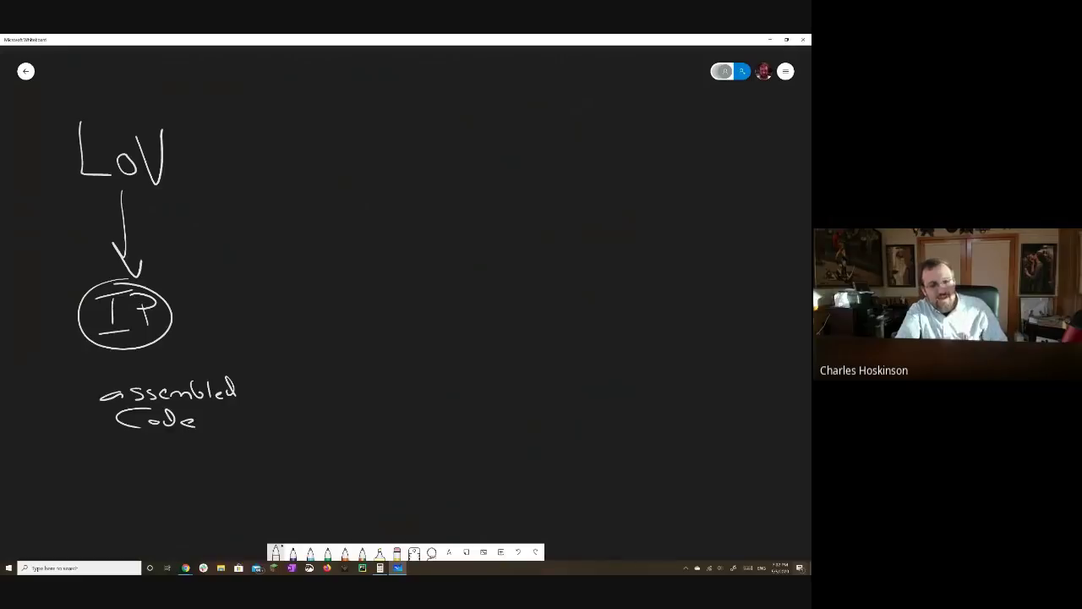
Write 'Not Much else !!' below, with arrows pointing at both notes.
mouse_move(103, 448)
mouse_down()
mouse_move(104, 482)
mouse_move(125, 447)
mouse_move(136, 467)
mouse_up()
mouse_move(149, 448)
mouse_down()
mouse_move(154, 474)
mouse_move(177, 473)
mouse_up()
mouse_move(178, 448)
mouse_down()
mouse_move(198, 448)
mouse_move(208, 467)
mouse_up()
drag(213, 457, 234, 464)
mouse_move(249, 441)
mouse_down()
mouse_move(250, 464)
mouse_move(265, 461)
mouse_up()
mouse_move(190, 506)
mouse_down()
mouse_move(158, 504)
mouse_move(173, 490)
mouse_up()
drag(193, 478, 203, 502)
mouse_move(225, 495)
mouse_down()
mouse_move(233, 489)
mouse_move(238, 503)
mouse_up()
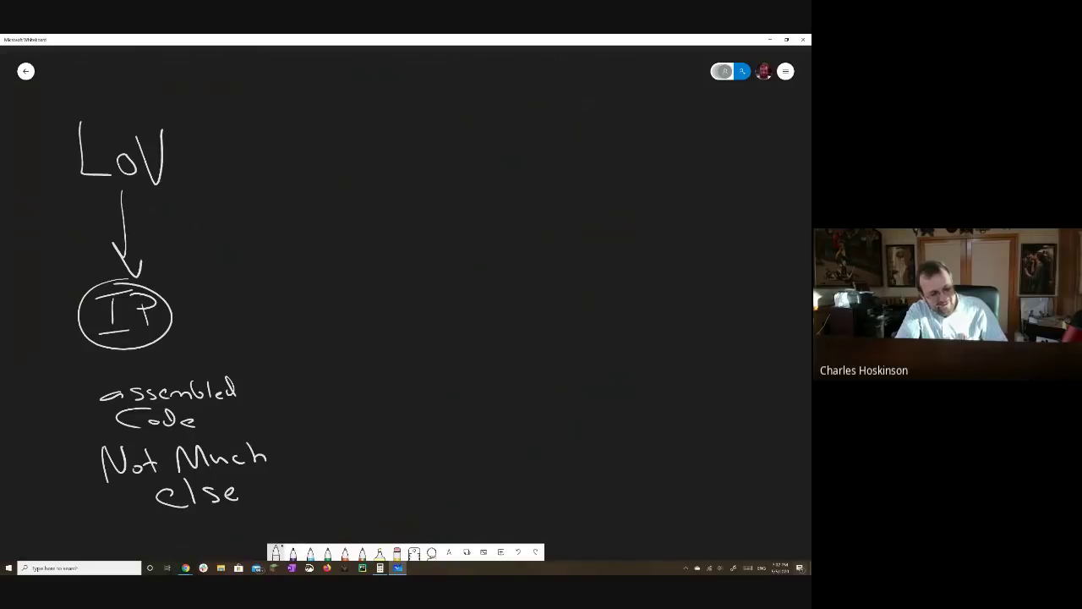
drag(285, 472, 286, 486)
drag(279, 505, 291, 505)
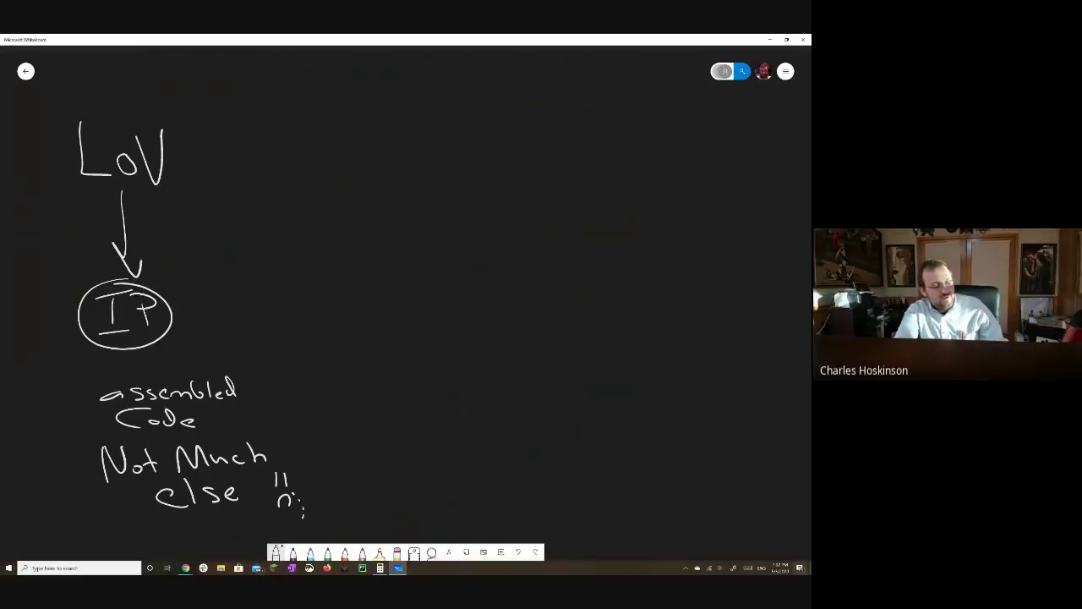
mouse_move(85, 415)
mouse_down()
mouse_move(32, 415)
mouse_move(71, 422)
mouse_up()
mouse_move(78, 467)
mouse_down()
mouse_move(27, 470)
mouse_move(57, 474)
mouse_up()
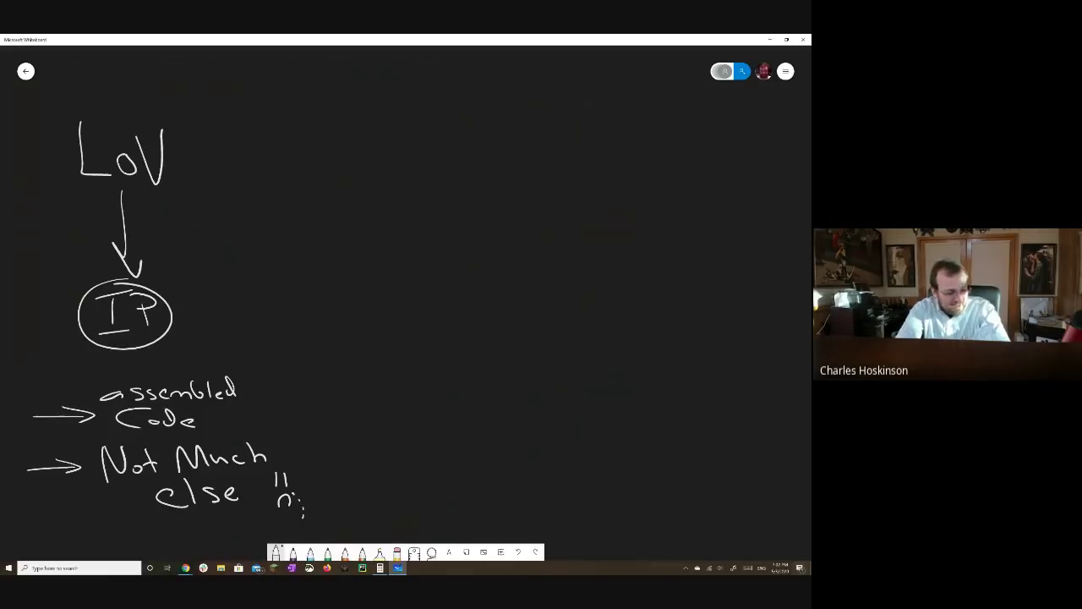
View the Baldur's Gate: Enhanced Edition homepage in the browser, then return to Whiteboard.
mouse_move(185, 567)
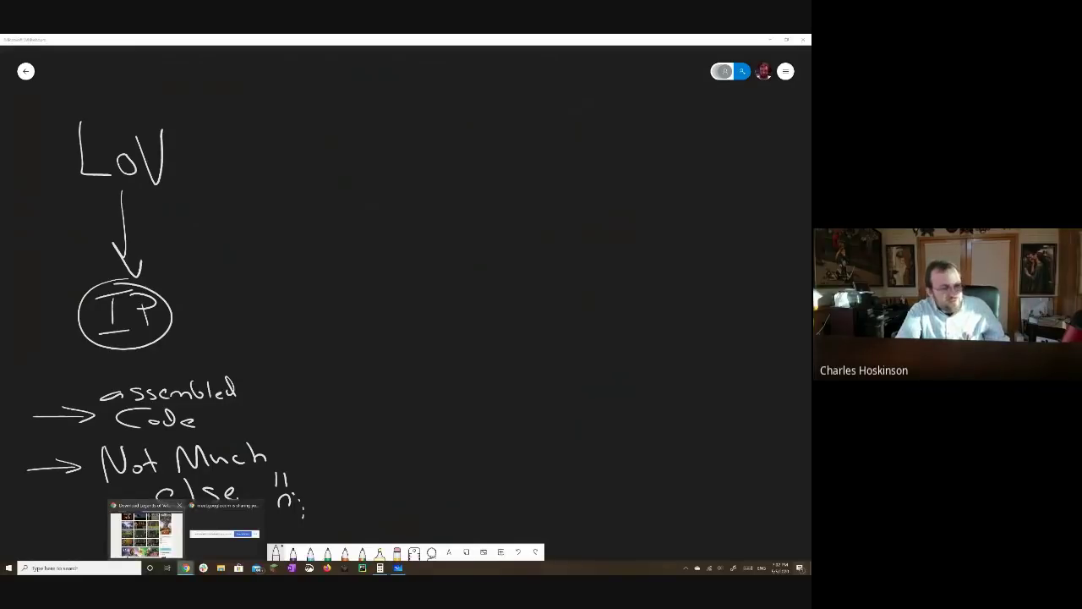
click(144, 528)
click(216, 38)
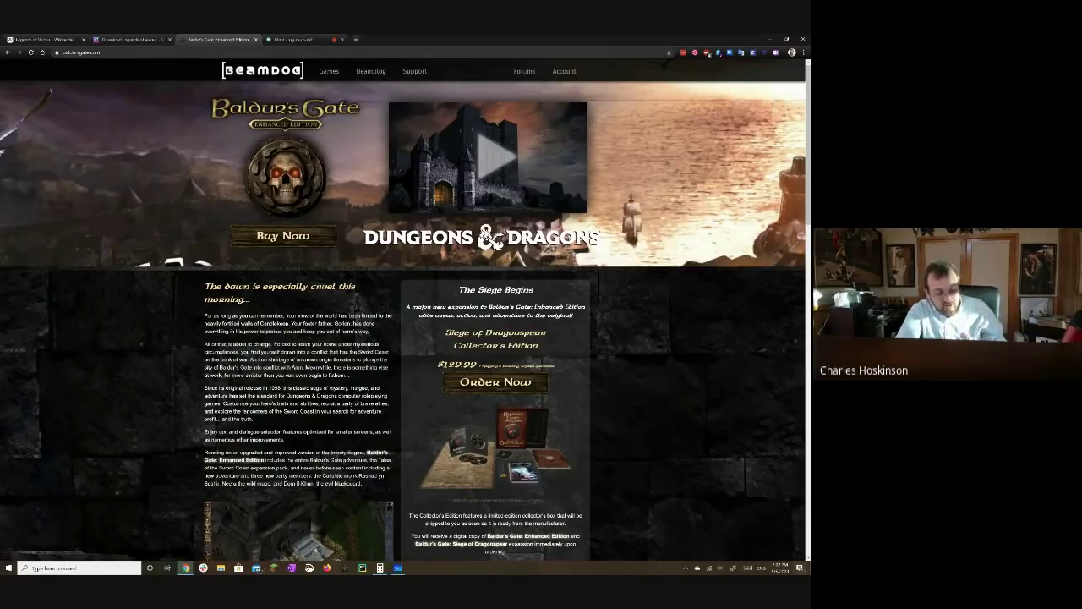
key(alt+Tab)
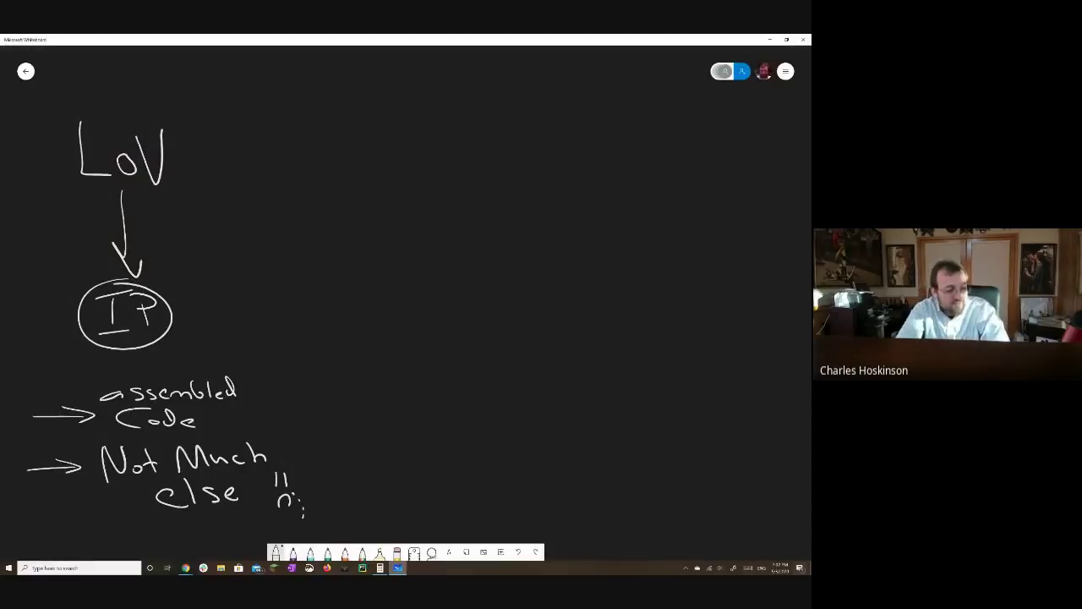
Bracket the LoV notes and draw an arrow out to the word 'Disassembling'.
mouse_move(176, 96)
mouse_down()
mouse_move(243, 103)
mouse_move(302, 192)
mouse_move(330, 525)
mouse_up()
drag(381, 296, 297, 274)
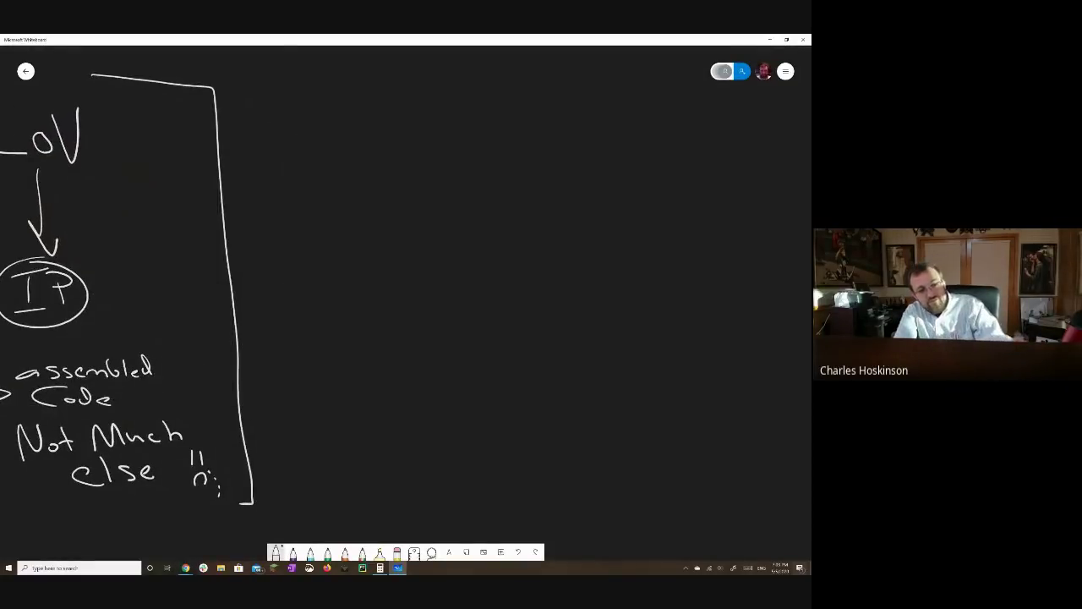
drag(220, 105, 356, 117)
mouse_move(374, 100)
mouse_down()
mouse_move(361, 116)
mouse_move(405, 115)
mouse_up()
mouse_move(426, 108)
mouse_down()
mouse_move(419, 115)
mouse_move(479, 115)
mouse_move(533, 141)
mouse_up()
Write 'Compiled → Source' below Disassembling and underline it.
drag(282, 150, 284, 176)
drag(289, 170, 338, 169)
mouse_move(340, 166)
mouse_down()
mouse_move(344, 189)
mouse_move(371, 147)
mouse_move(402, 149)
mouse_move(417, 174)
mouse_up()
drag(419, 162, 475, 167)
mouse_move(505, 149)
mouse_down()
mouse_move(493, 154)
mouse_move(498, 181)
mouse_move(521, 175)
mouse_up()
drag(538, 164, 580, 177)
drag(594, 173, 604, 176)
drag(611, 215, 635, 218)
mouse_move(294, 200)
mouse_down()
mouse_move(580, 210)
mouse_move(257, 204)
mouse_up()
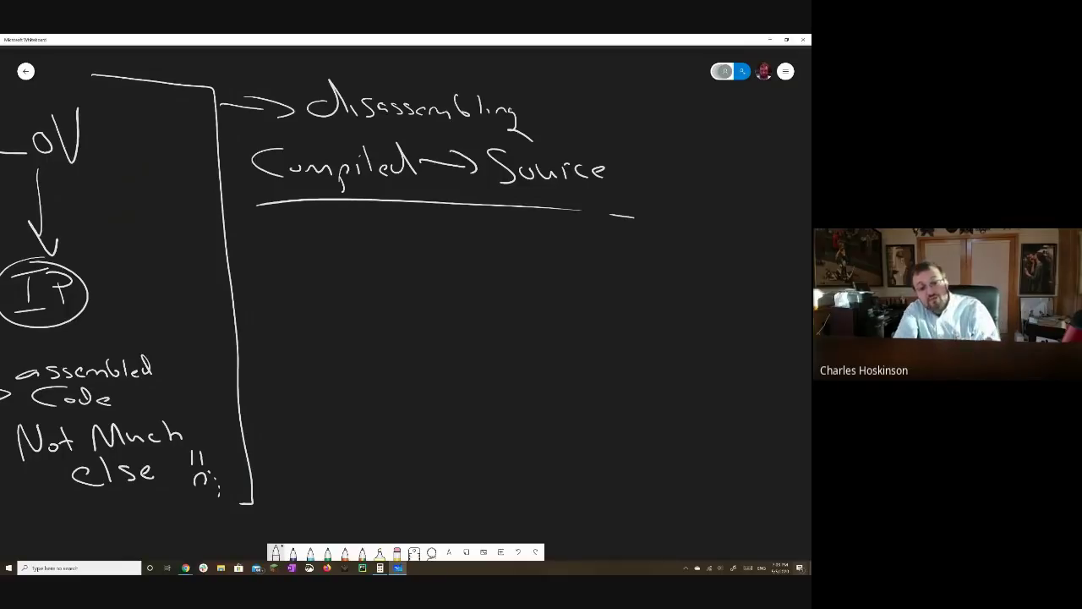
Write an underlined 'Secrets' heading beneath.
mouse_move(322, 219)
mouse_down()
mouse_move(294, 247)
mouse_move(386, 236)
mouse_up()
drag(388, 240, 418, 246)
drag(303, 267, 459, 268)
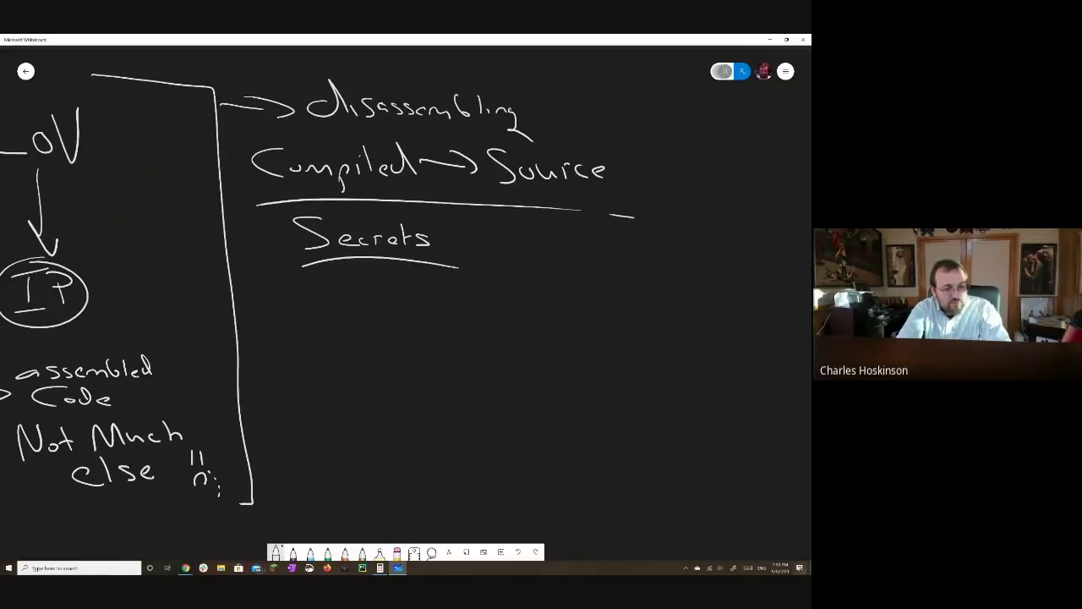
Write a boxed name at the board top followed by '!IOHK'.
drag(510, 63, 513, 82)
drag(528, 60, 528, 82)
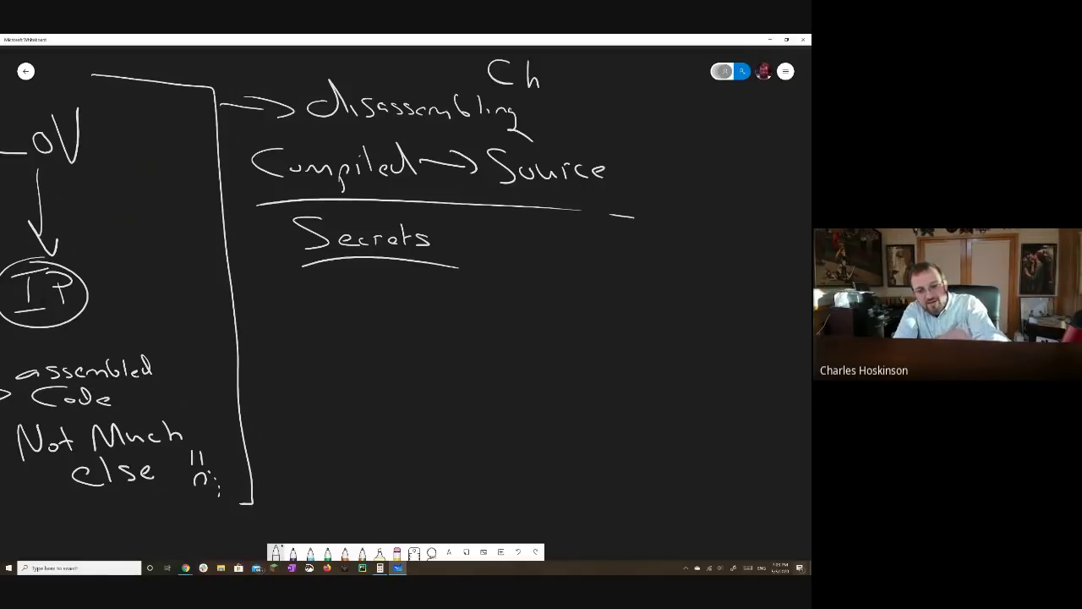
mouse_move(548, 81)
mouse_down()
mouse_move(590, 86)
mouse_move(484, 64)
mouse_up()
mouse_move(605, 59)
mouse_down()
mouse_move(608, 100)
mouse_move(478, 49)
mouse_up()
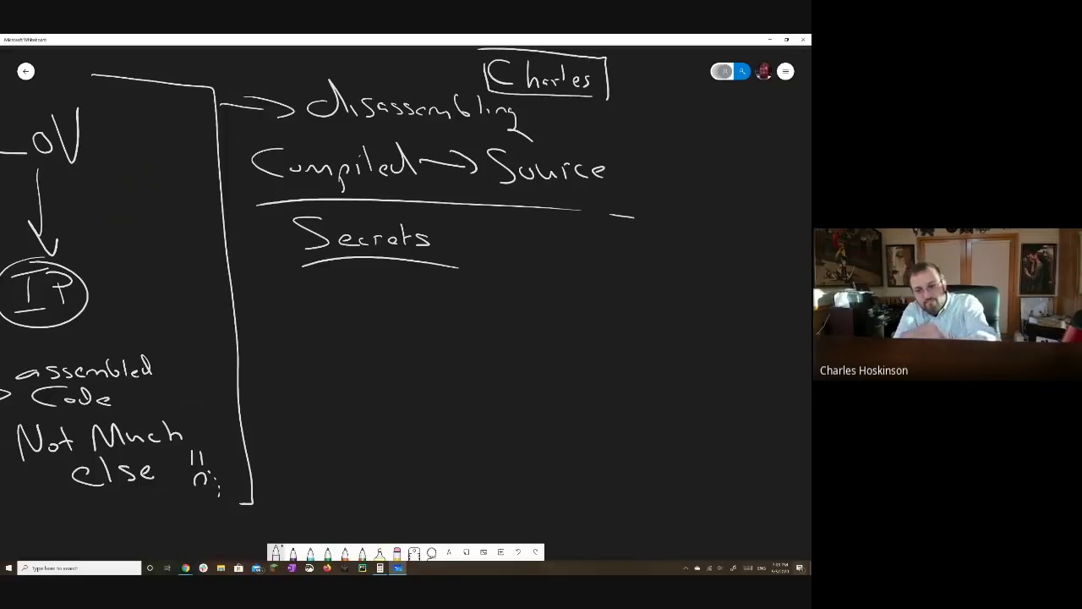
mouse_move(633, 62)
mouse_down()
mouse_move(634, 78)
mouse_move(650, 86)
mouse_up()
mouse_move(648, 67)
mouse_down()
mouse_move(666, 65)
mouse_move(656, 91)
mouse_up()
drag(662, 80, 676, 88)
mouse_move(682, 68)
mouse_down()
mouse_move(682, 91)
mouse_move(699, 86)
mouse_up()
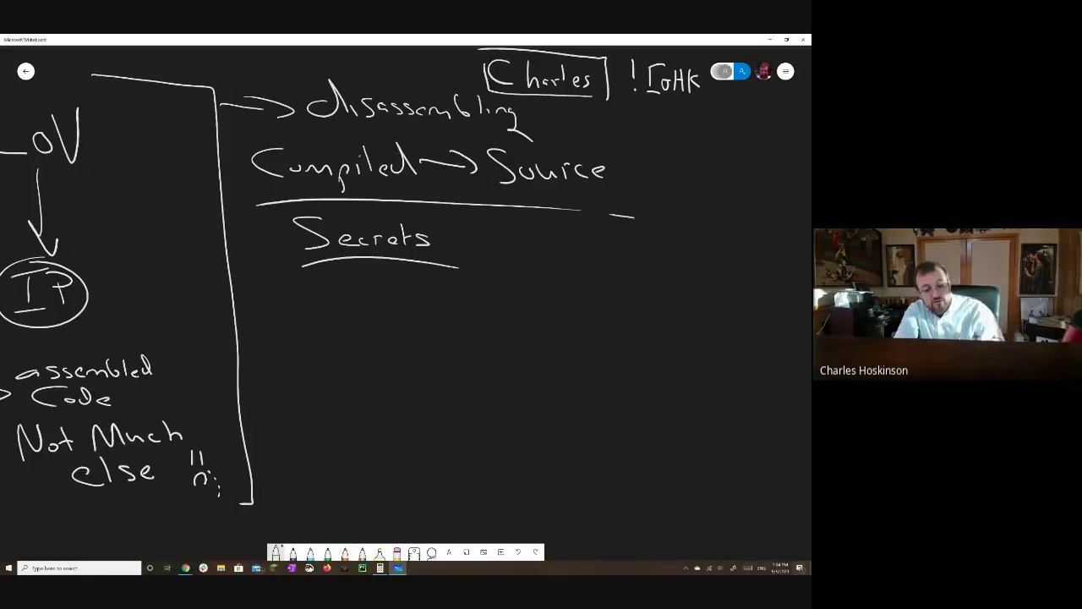
Write 'figure Out' under Secrets and draw four circles joined in a cross.
mouse_move(318, 281)
mouse_down()
mouse_move(279, 323)
mouse_move(320, 302)
mouse_up()
mouse_move(324, 308)
mouse_down()
mouse_move(327, 320)
mouse_move(337, 312)
mouse_move(328, 331)
mouse_move(357, 309)
mouse_move(423, 302)
mouse_up()
mouse_move(431, 284)
mouse_down()
mouse_move(433, 310)
mouse_move(440, 296)
mouse_up()
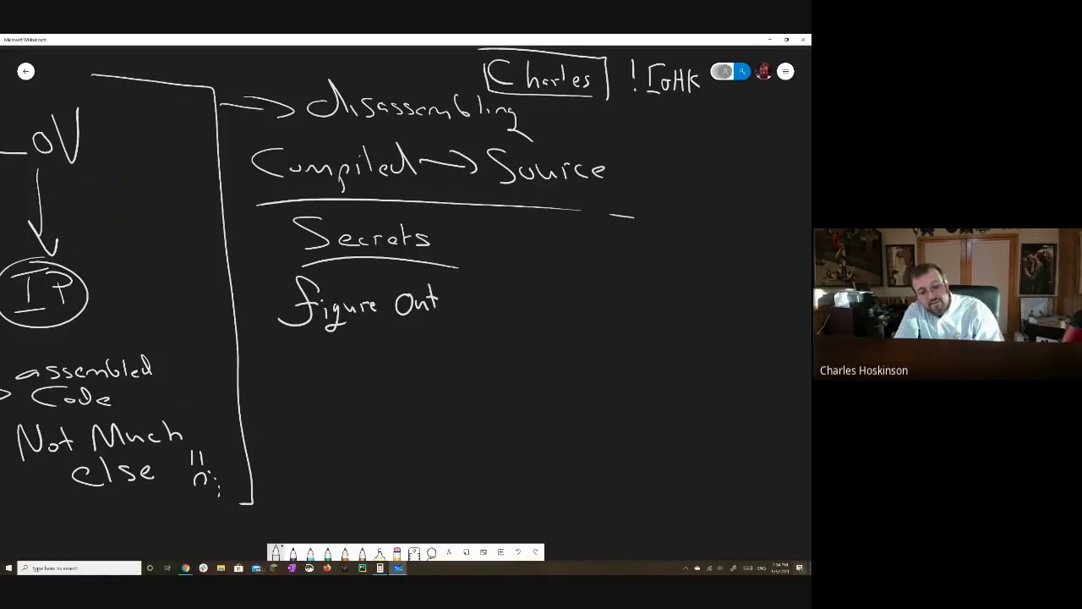
drag(359, 365, 362, 364)
drag(372, 464, 374, 463)
drag(311, 405, 314, 405)
drag(425, 403, 426, 403)
mouse_move(340, 415)
mouse_down()
mouse_move(417, 411)
mouse_move(388, 463)
mouse_up()
drag(373, 387, 379, 417)
mouse_move(413, 336)
mouse_down()
mouse_move(416, 373)
mouse_move(466, 370)
mouse_move(467, 382)
mouse_up()
Label the diagram 'King Wilf', 'OK' and 'Where Sven?'.
mouse_move(498, 340)
mouse_down()
mouse_move(520, 346)
mouse_move(528, 369)
mouse_up()
mouse_move(539, 343)
mouse_down()
mouse_move(544, 385)
mouse_move(559, 356)
mouse_up()
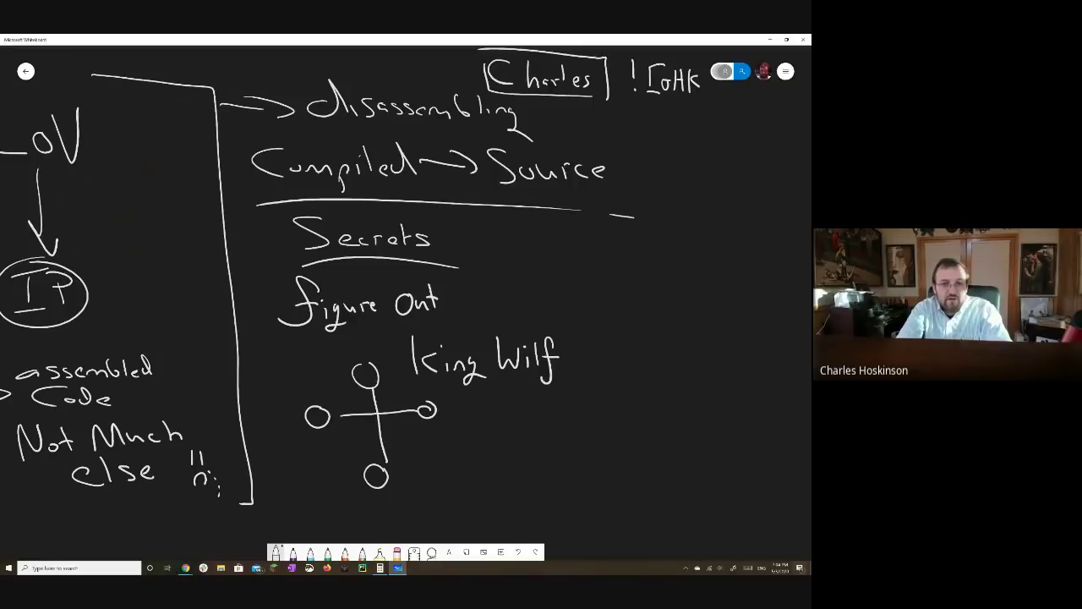
drag(494, 401, 509, 417)
drag(524, 398, 525, 414)
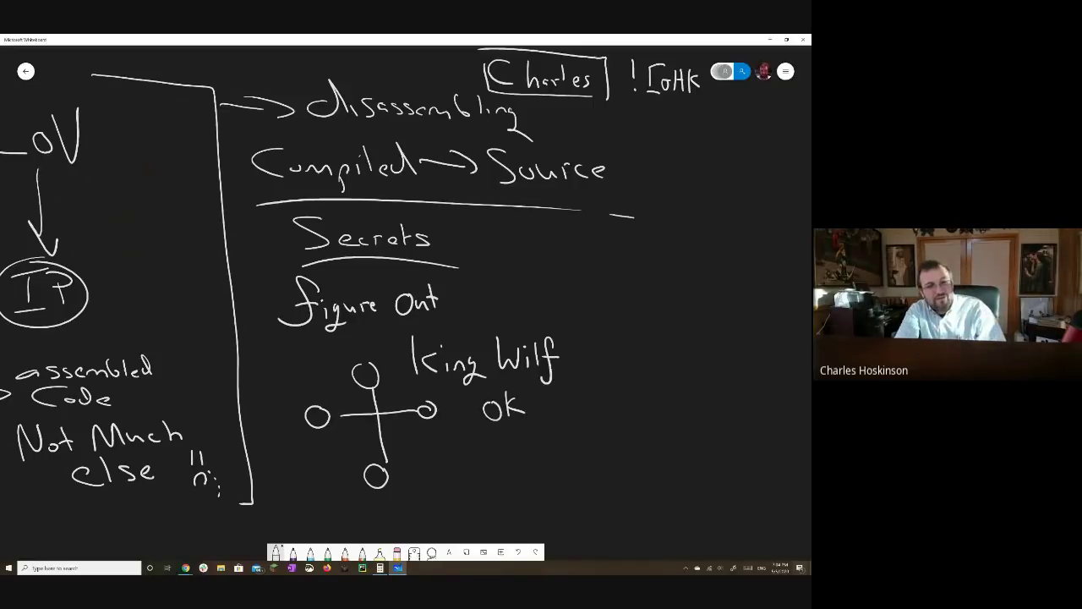
mouse_move(437, 431)
mouse_down()
mouse_move(460, 460)
mouse_move(479, 431)
mouse_up()
mouse_move(484, 430)
mouse_down()
mouse_move(494, 460)
mouse_move(517, 451)
mouse_up()
mouse_move(518, 455)
mouse_down()
mouse_move(528, 460)
mouse_move(485, 482)
mouse_move(490, 496)
mouse_up()
mouse_move(502, 478)
mouse_down()
mouse_move(526, 493)
mouse_move(538, 485)
mouse_up()
mouse_move(545, 470)
mouse_down()
mouse_move(551, 480)
mouse_move(479, 509)
mouse_up()
Draw an arrow from the diagram to 'he left town?'.
mouse_move(643, 338)
mouse_down()
mouse_move(604, 318)
mouse_move(547, 316)
mouse_up()
mouse_move(486, 436)
mouse_down()
mouse_move(520, 392)
mouse_move(532, 403)
mouse_up()
mouse_move(557, 357)
mouse_down()
mouse_move(582, 404)
mouse_move(639, 399)
mouse_up()
drag(663, 363, 653, 416)
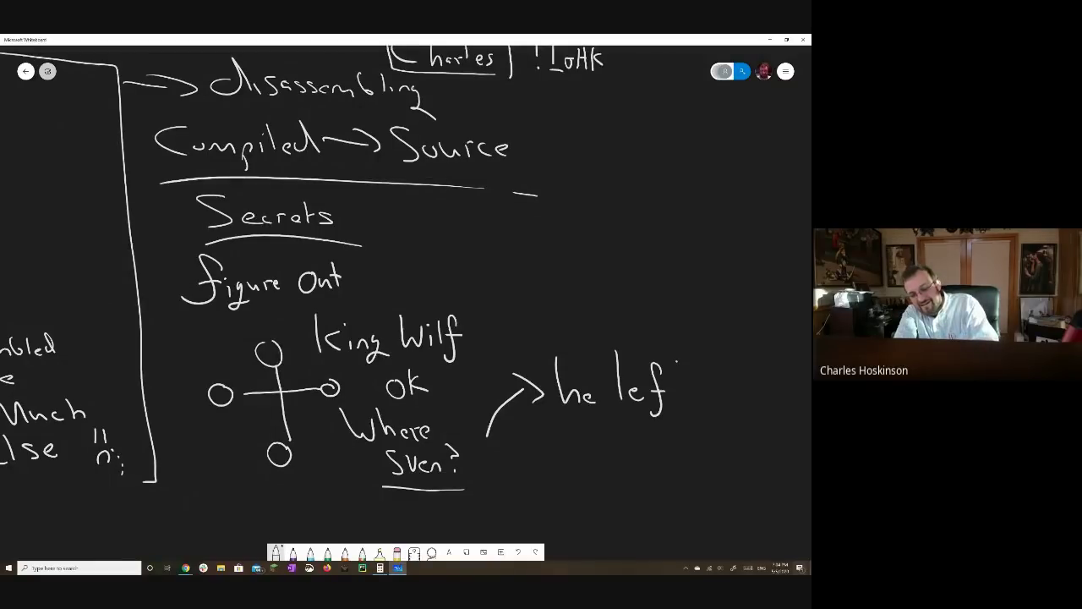
drag(676, 362, 674, 413)
drag(666, 389, 689, 387)
mouse_move(573, 423)
mouse_down()
mouse_move(573, 457)
mouse_move(576, 440)
mouse_up()
mouse_move(592, 438)
mouse_down()
mouse_move(622, 439)
mouse_move(630, 457)
mouse_up()
mouse_move(636, 427)
mouse_down()
mouse_move(642, 440)
mouse_move(653, 416)
mouse_move(628, 447)
mouse_up()
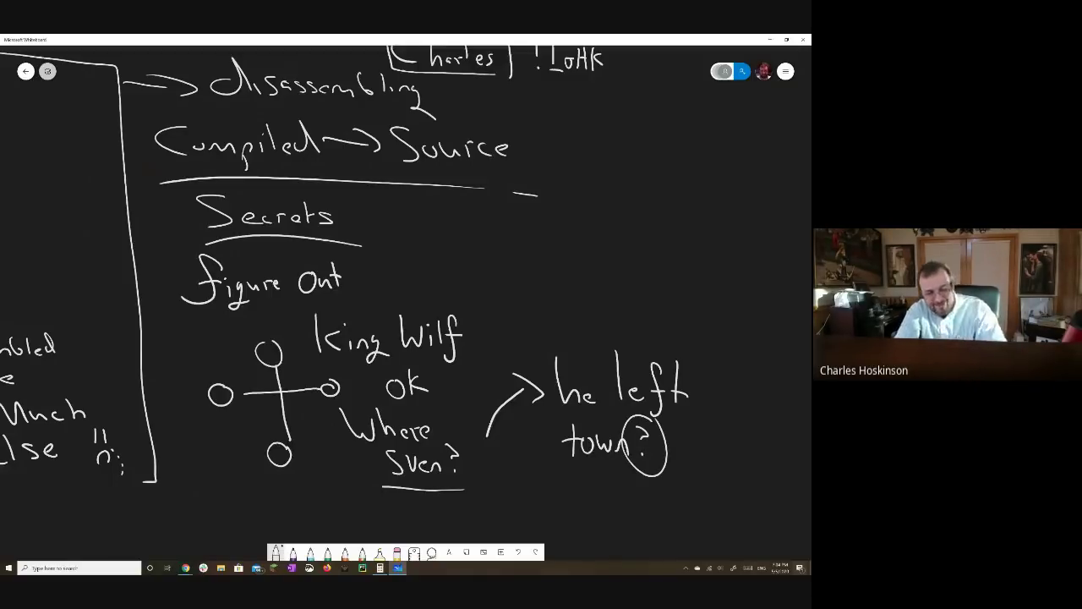
Underline 'King Wilf', 'Where Sven?' and 'he left town?'.
drag(473, 362, 340, 367)
drag(341, 478, 462, 475)
mouse_move(631, 486)
mouse_down()
mouse_move(674, 497)
mouse_move(530, 483)
mouse_up()
Underline 'figure Out' and write an underlined 'enhanced edition' heading below the diagram.
scroll(345, 271, down, 3)
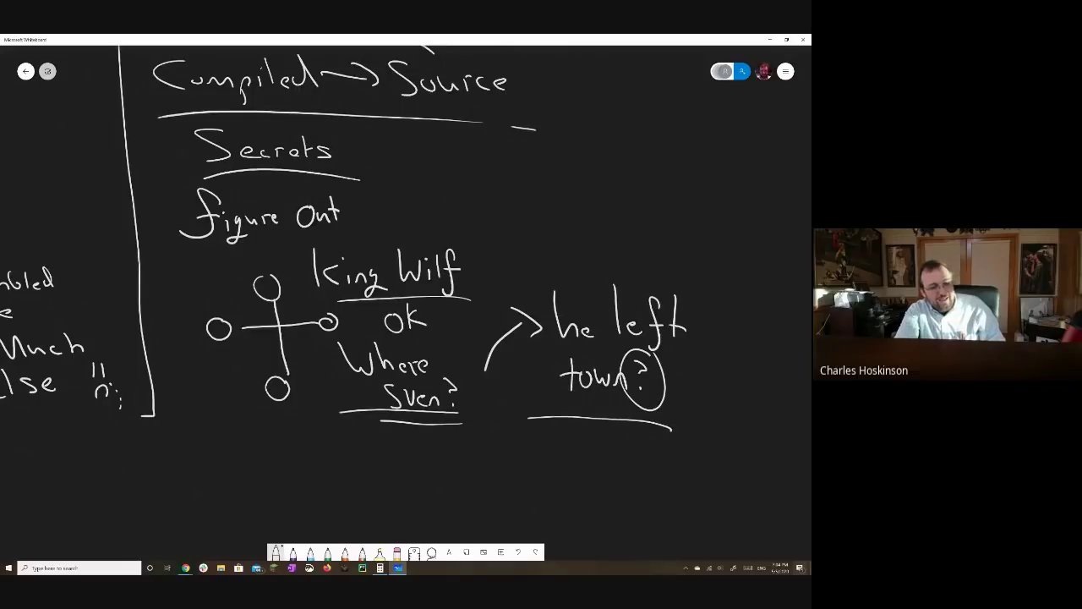
drag(367, 242, 191, 246)
mouse_move(221, 462)
mouse_down()
mouse_move(241, 484)
mouse_move(355, 483)
mouse_move(409, 458)
mouse_move(409, 482)
mouse_up()
mouse_move(416, 468)
mouse_down()
mouse_move(418, 479)
mouse_move(424, 461)
mouse_up()
mouse_move(426, 462)
mouse_down()
mouse_move(431, 479)
mouse_move(455, 479)
mouse_up()
mouse_move(455, 480)
mouse_down()
mouse_move(467, 480)
mouse_move(472, 504)
mouse_move(177, 504)
mouse_up()
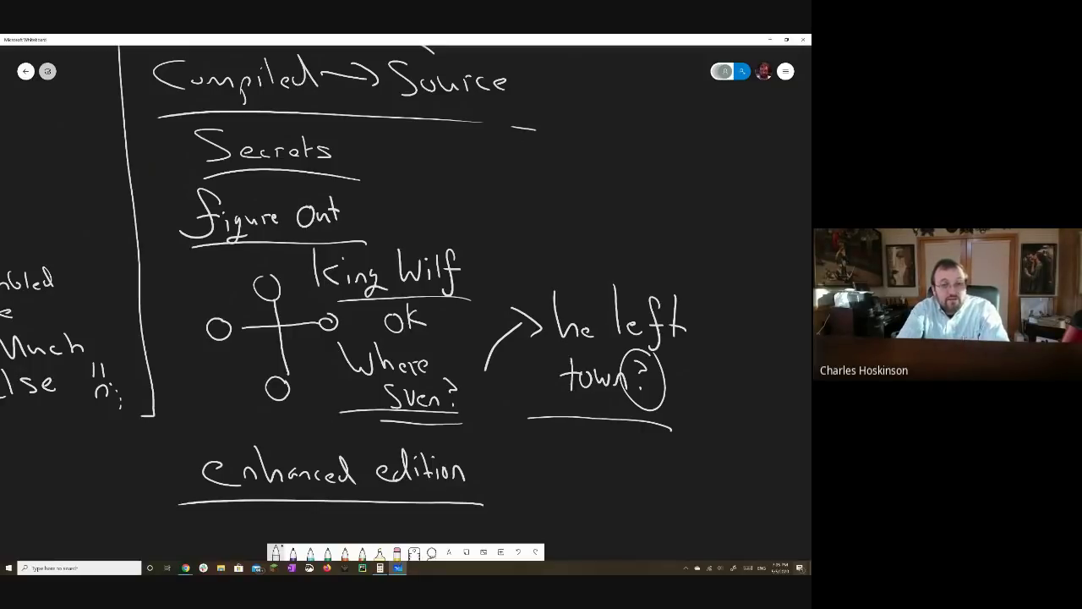
Write 'Modern PC' beneath the enhanced edition heading.
scroll(406, 296, down, 3)
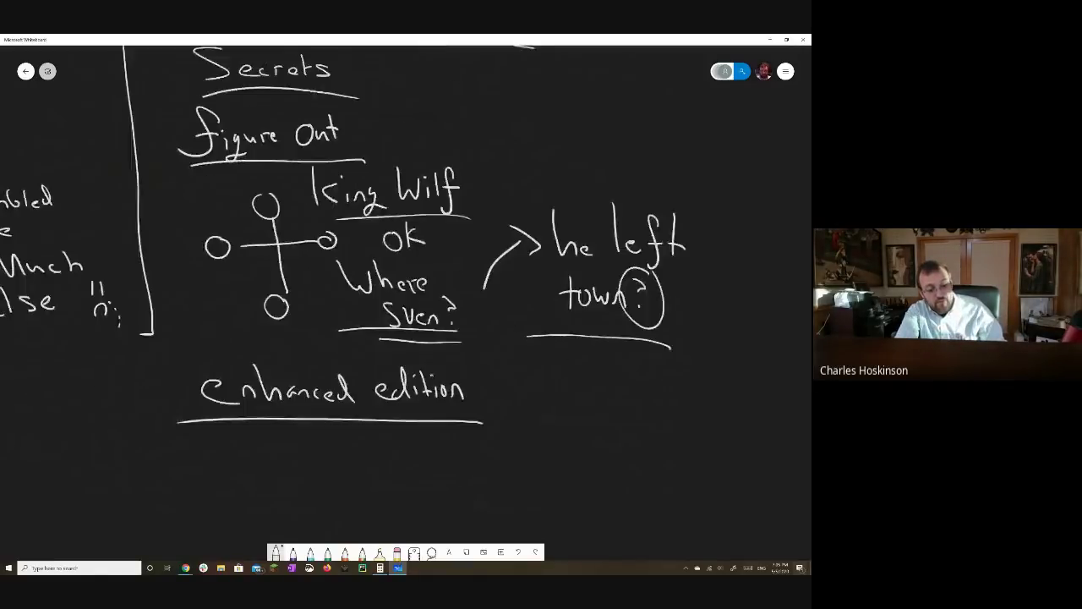
drag(189, 441, 245, 441)
drag(251, 436, 284, 441)
mouse_move(307, 425)
mouse_down()
mouse_move(308, 445)
mouse_move(313, 433)
mouse_up()
mouse_move(337, 425)
mouse_down()
mouse_move(339, 440)
mouse_move(188, 455)
mouse_up()
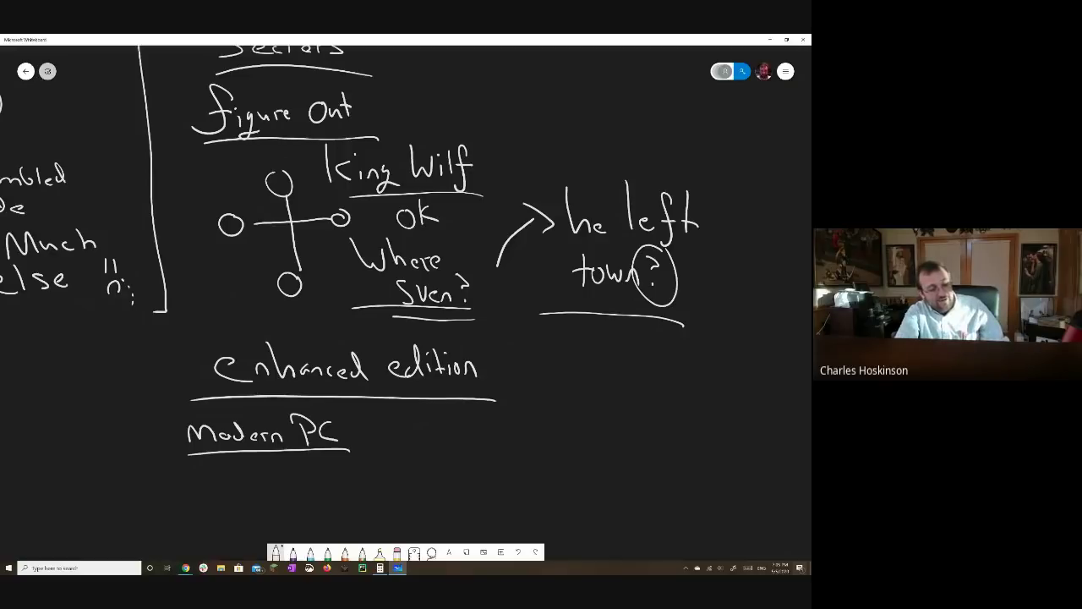
Draw an arrow pointing at Modern PC and label it 'Recording!'.
mouse_move(77, 449)
mouse_down()
mouse_move(145, 449)
mouse_move(120, 455)
mouse_up()
drag(43, 397, 44, 420)
mouse_move(12, 402)
mouse_down()
mouse_move(41, 380)
mouse_move(95, 407)
mouse_move(83, 409)
mouse_move(109, 405)
mouse_move(132, 378)
mouse_move(157, 411)
mouse_up()
drag(164, 368, 158, 397)
click(157, 410)
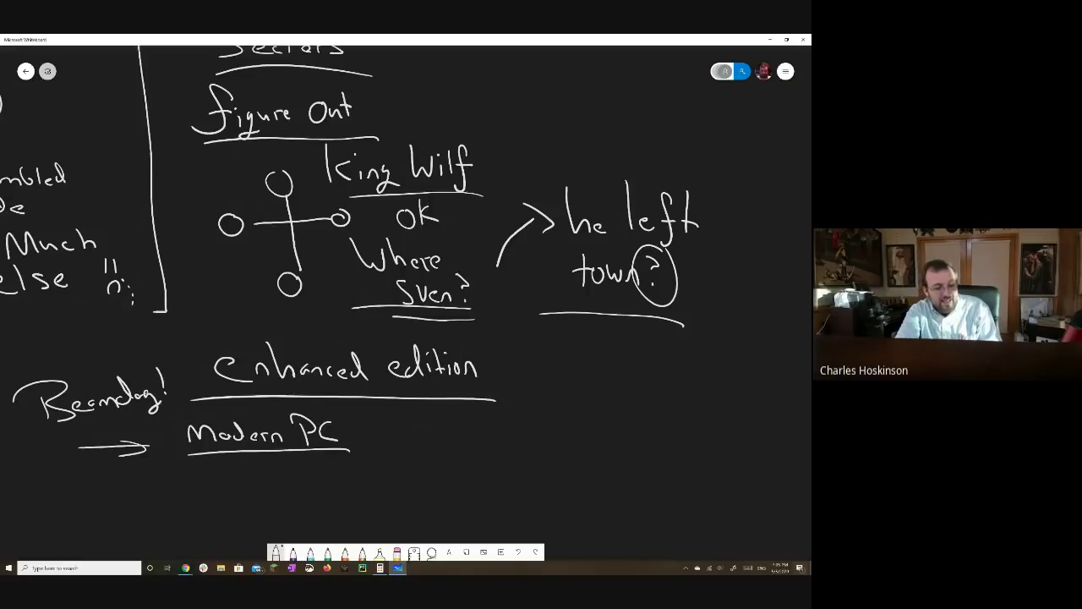
Write '4K Resolution' below Modern PC.
drag(193, 470, 201, 496)
drag(213, 468, 222, 491)
mouse_move(259, 471)
mouse_down()
mouse_move(259, 494)
mouse_move(292, 488)
mouse_up()
click(291, 487)
mouse_move(303, 480)
mouse_down()
mouse_move(296, 491)
mouse_move(306, 486)
mouse_up()
mouse_move(312, 470)
mouse_down()
mouse_move(318, 489)
mouse_move(333, 485)
mouse_up()
drag(335, 470, 338, 485)
drag(330, 479, 372, 479)
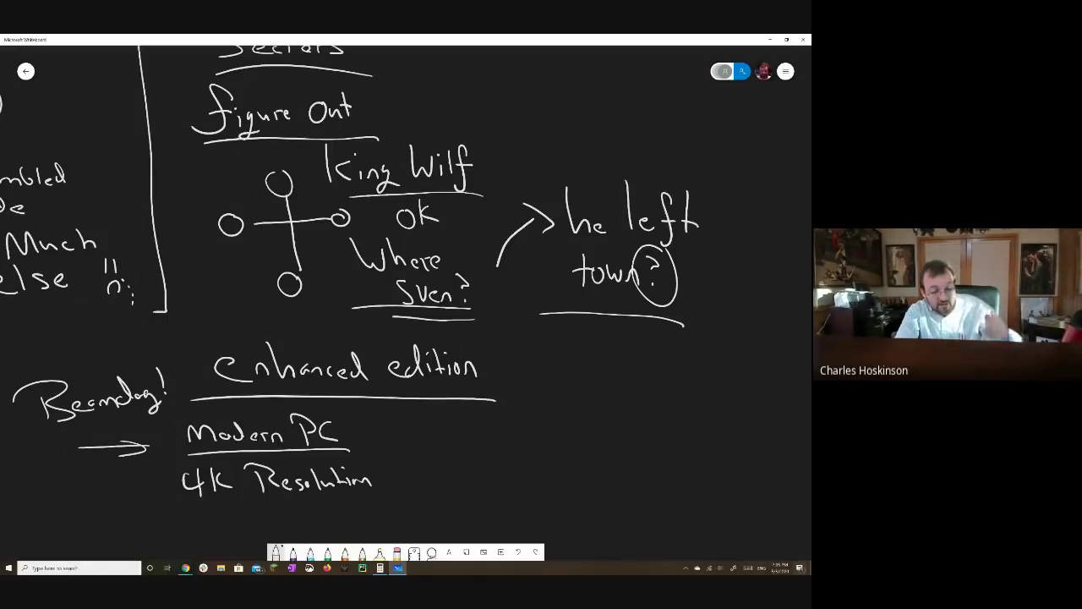
Add 'Map System' beside 4K Resolution and begin the next feature line below.
mouse_move(420, 467)
mouse_down()
mouse_move(435, 442)
mouse_move(443, 463)
mouse_up()
drag(458, 453, 464, 476)
mouse_move(509, 435)
mouse_down()
mouse_move(493, 459)
mouse_move(517, 480)
mouse_move(530, 463)
mouse_up()
drag(551, 427, 552, 461)
mouse_move(543, 438)
mouse_down()
mouse_move(559, 436)
mouse_move(582, 460)
mouse_up()
drag(582, 463, 592, 465)
drag(438, 489, 433, 509)
drag(443, 501, 453, 489)
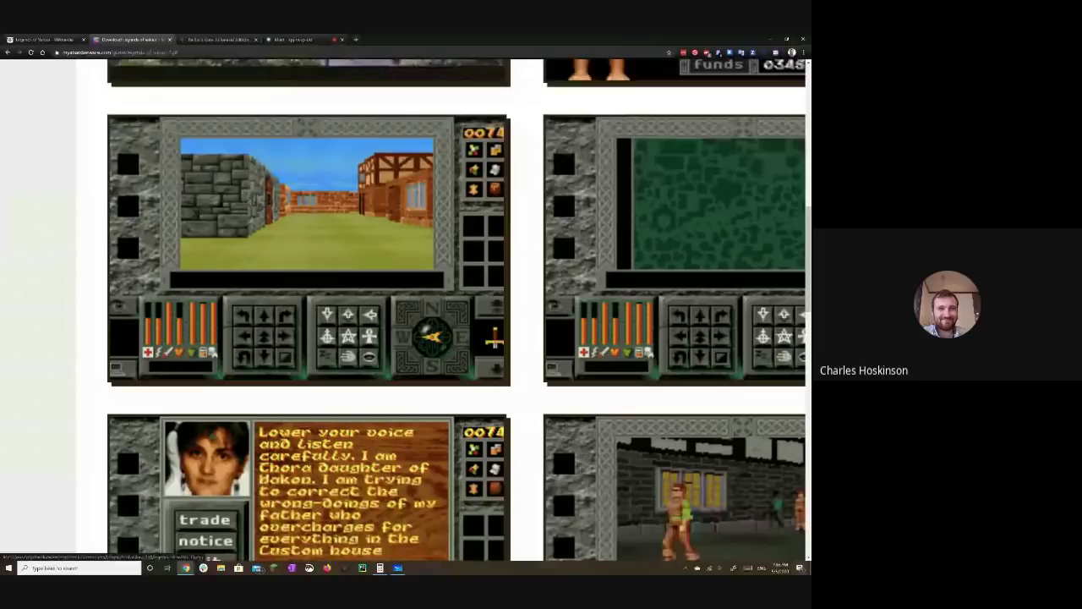
Back in Whiteboard, bracket the feature list on both sides and lengthen the enhanced edition underline.
key(alt+Tab)
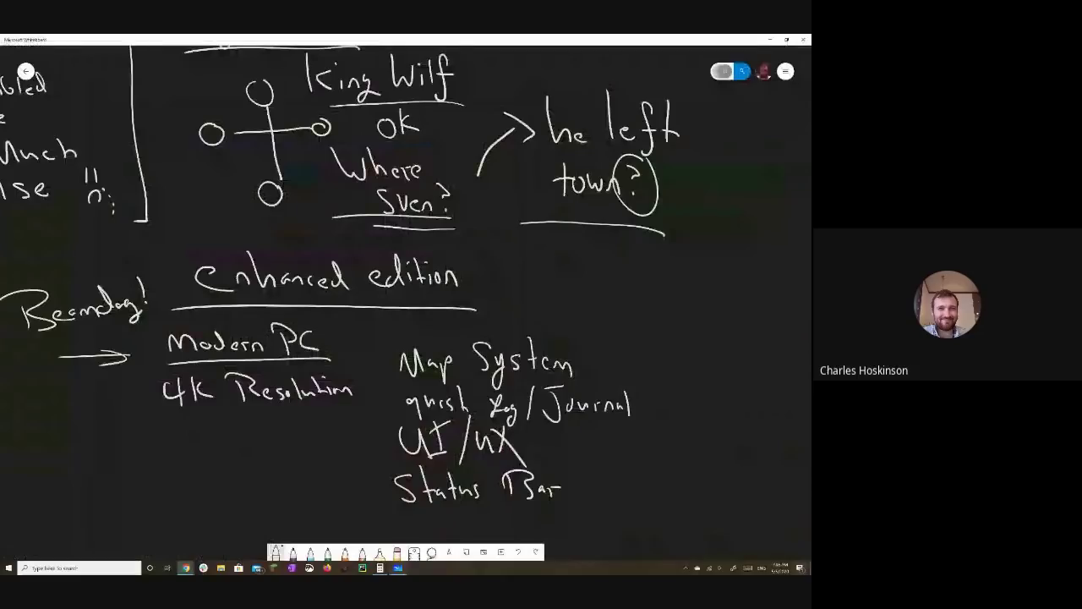
drag(388, 333, 393, 522)
drag(609, 321, 652, 517)
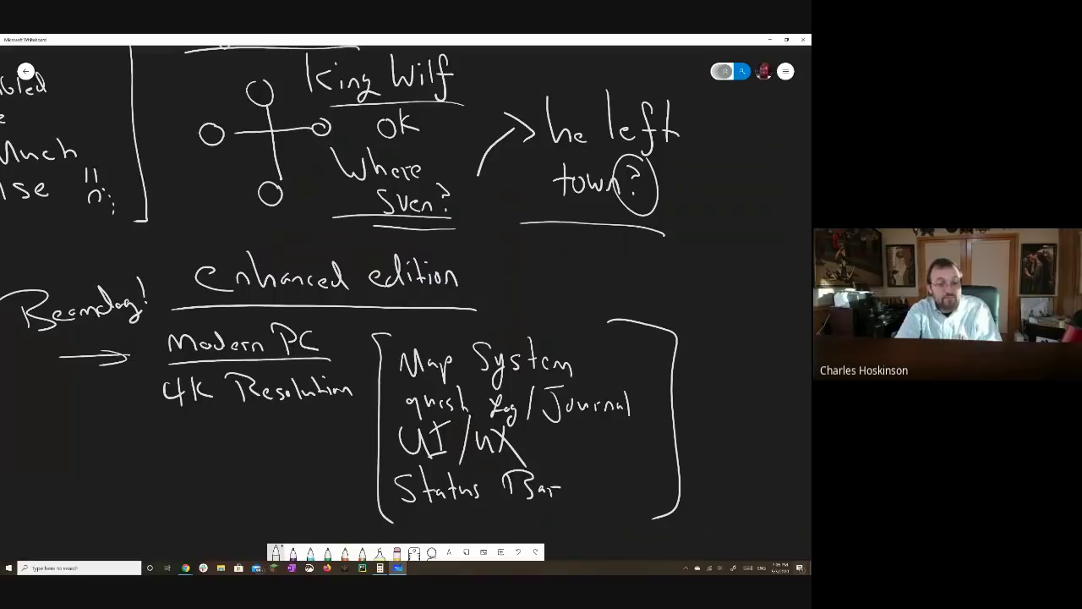
drag(487, 309, 194, 307)
Pan up to the earlier notes and draw a curved arrow pointing at Disassembling.
drag(354, 293, 381, 312)
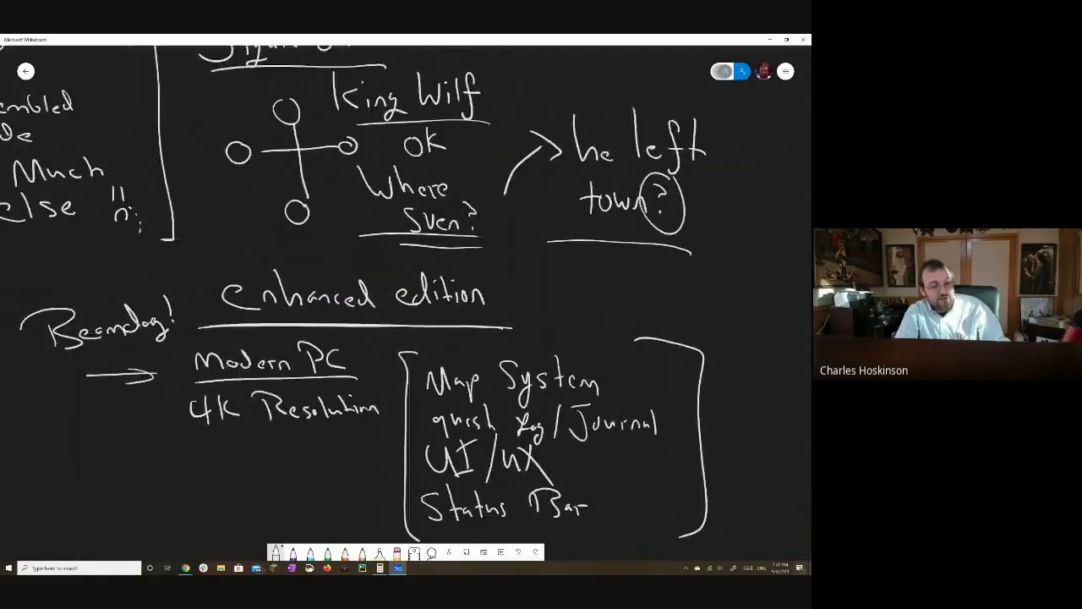
scroll(406, 296, up, 3)
scroll(406, 296, up, 5)
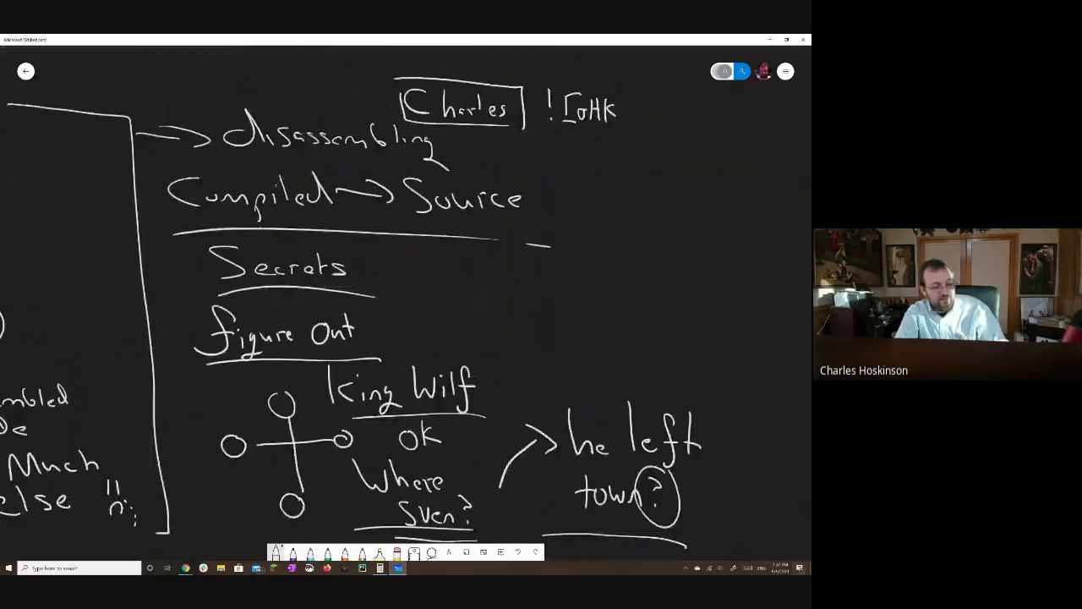
scroll(406, 296, left, 3)
mouse_move(279, 359)
mouse_down()
mouse_move(283, 238)
mouse_move(262, 143)
mouse_move(436, 88)
mouse_move(457, 127)
mouse_up()
drag(423, 100, 456, 129)
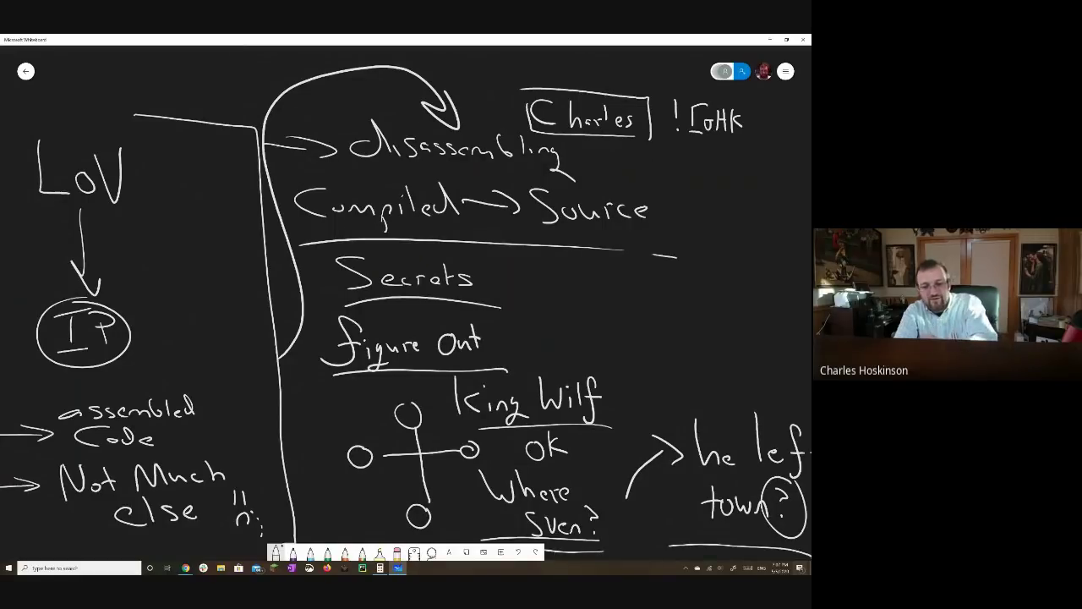
Circle 'Source' and 'Secrets' and link them with a stroke.
mouse_move(621, 176)
mouse_down()
mouse_move(587, 265)
mouse_move(617, 178)
mouse_up()
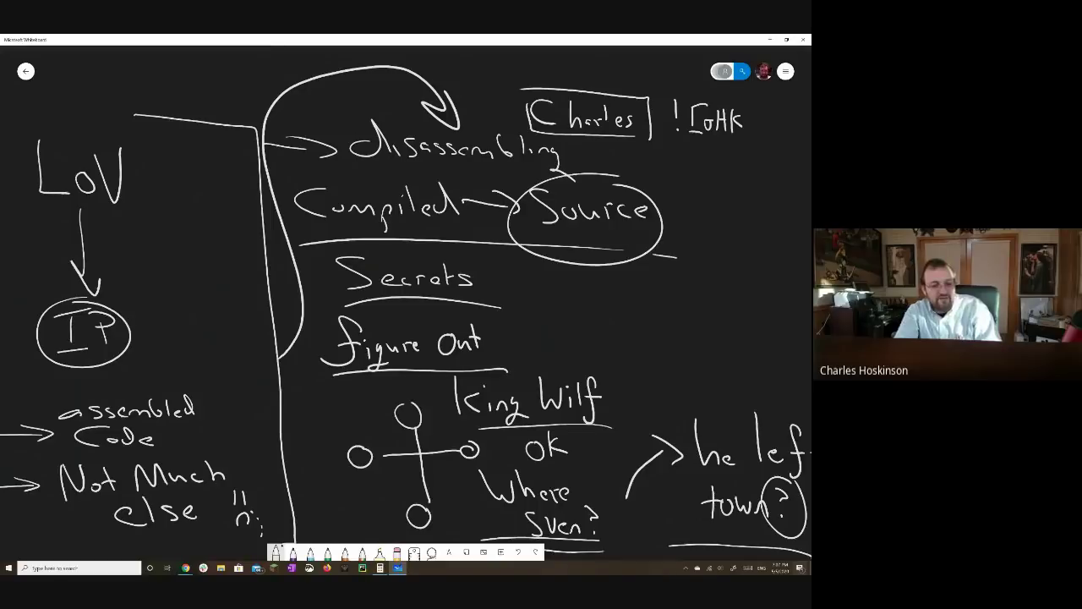
mouse_move(520, 247)
mouse_down()
mouse_move(467, 267)
mouse_move(316, 275)
mouse_move(405, 247)
mouse_move(504, 338)
mouse_move(569, 372)
mouse_up()
scroll(383, 303, down, 2)
scroll(384, 303, right, 3)
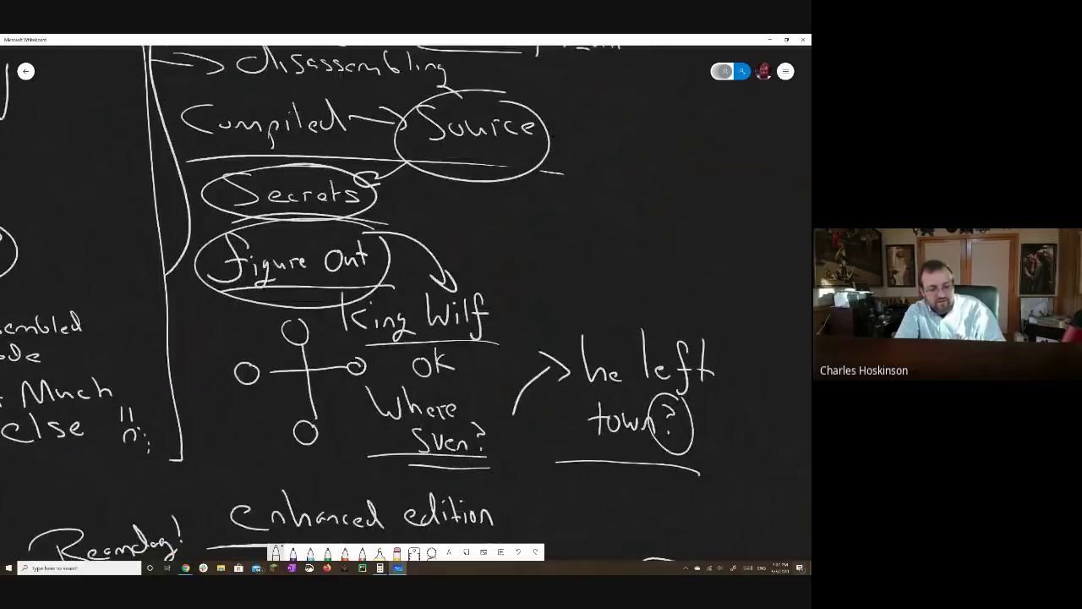
scroll(384, 303, down, 5)
scroll(384, 302, right, 2)
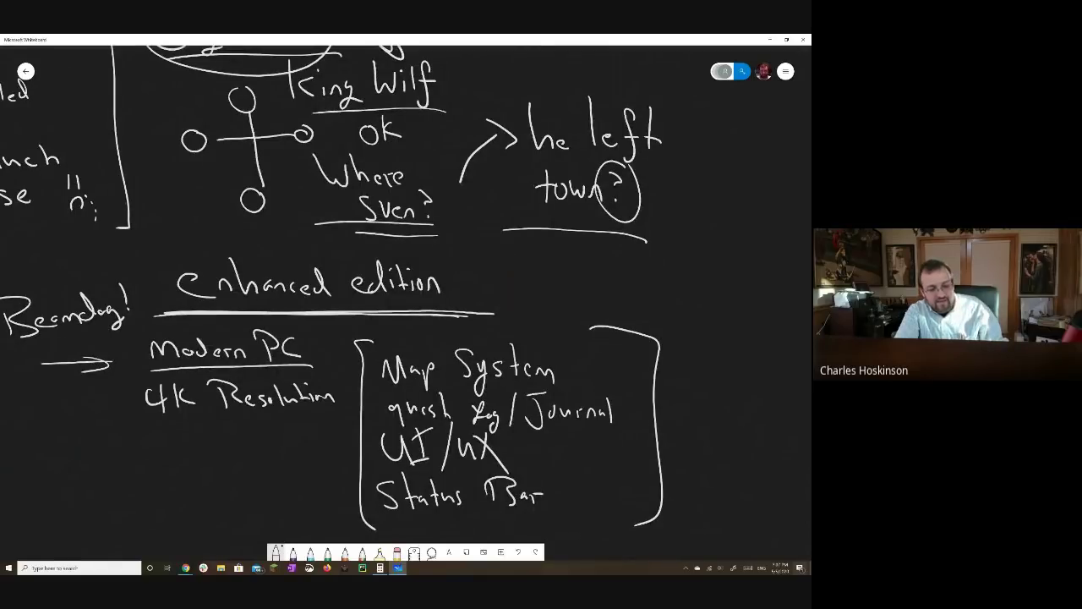
Draw a long line under the feature list and write 'Rewrite Remake the Whole as a AAA'.
scroll(384, 303, down, 3)
mouse_move(707, 467)
mouse_down()
mouse_move(531, 444)
mouse_move(18, 452)
mouse_move(99, 487)
mouse_move(150, 484)
mouse_up()
drag(154, 480, 288, 484)
drag(294, 482, 341, 485)
mouse_move(347, 466)
mouse_down()
mouse_move(349, 488)
mouse_move(359, 487)
mouse_up()
drag(362, 480, 371, 482)
mouse_move(396, 457)
mouse_down()
mouse_move(401, 487)
mouse_move(508, 488)
mouse_up()
drag(513, 479, 520, 487)
mouse_move(526, 462)
mouse_down()
mouse_move(528, 487)
mouse_move(541, 488)
mouse_up()
mouse_move(568, 478)
mouse_down()
mouse_move(562, 488)
mouse_move(660, 501)
mouse_move(662, 490)
mouse_up()
mouse_move(659, 507)
mouse_down()
mouse_move(678, 466)
mouse_move(671, 502)
mouse_move(699, 504)
mouse_up()
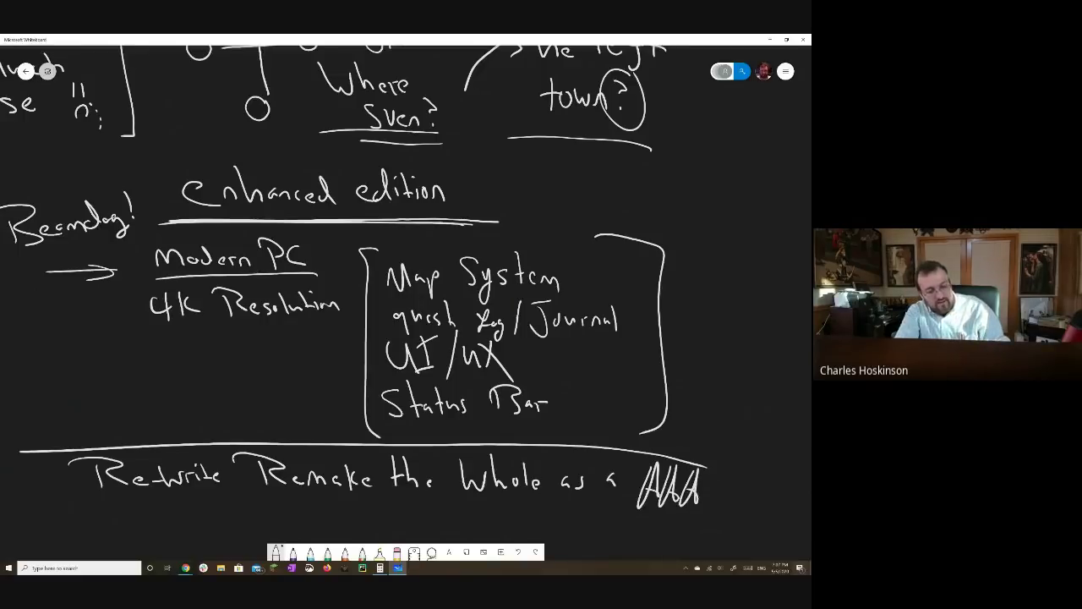
Write and circle 'Africa' below the remake line.
scroll(357, 277, down, 3)
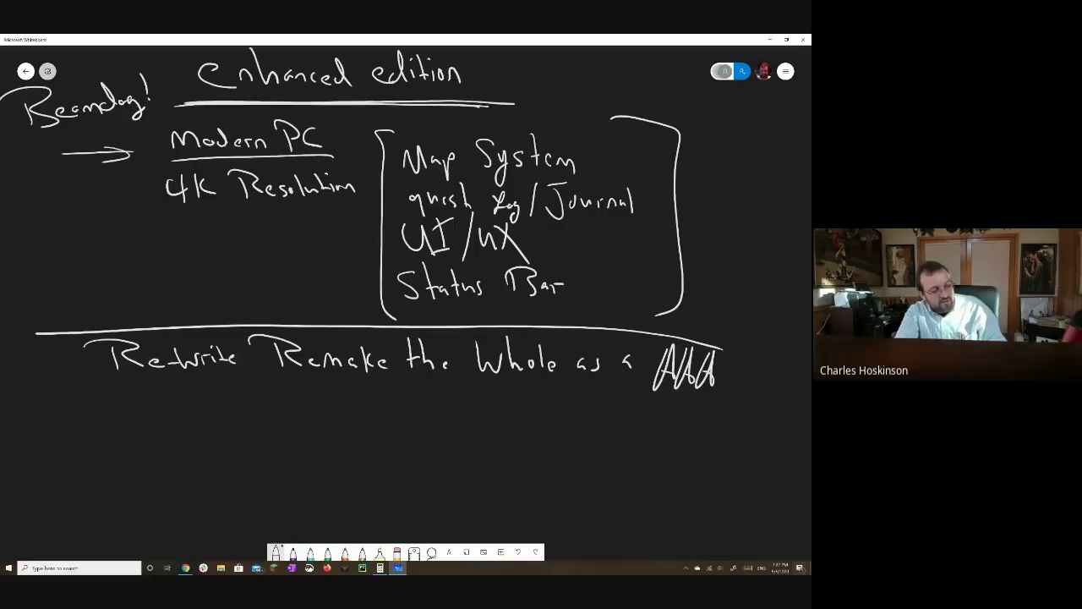
mouse_move(143, 405)
mouse_down()
mouse_move(132, 456)
mouse_move(156, 446)
mouse_up()
drag(179, 402, 154, 450)
drag(157, 427, 196, 421)
mouse_move(198, 421)
mouse_down()
mouse_move(199, 433)
mouse_move(231, 433)
mouse_move(181, 378)
mouse_move(118, 467)
mouse_up()
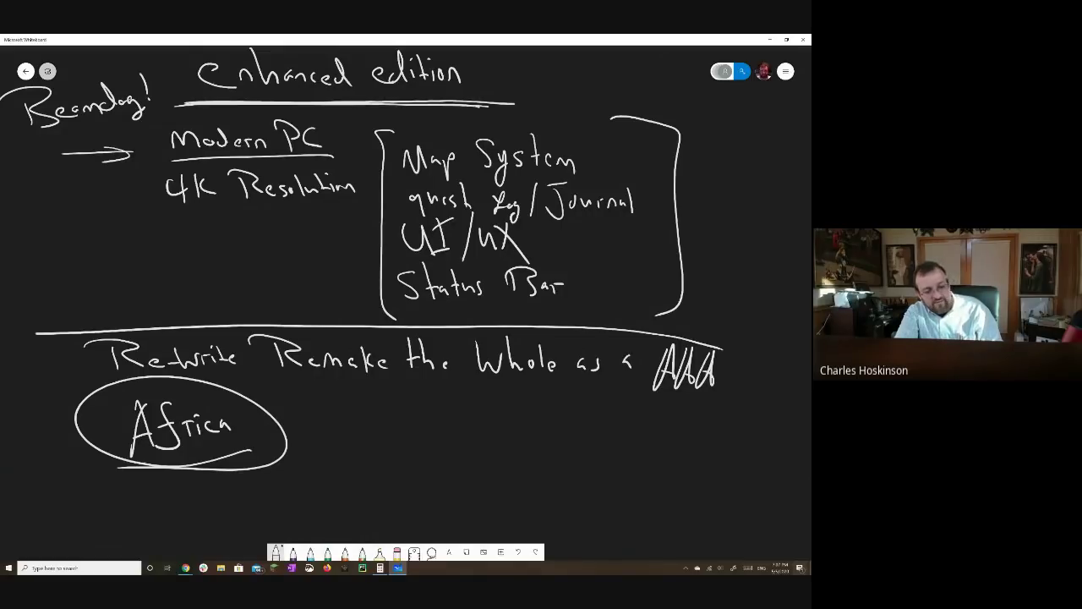
Draw an arrow from the circled Africa to a handwritten 'Clojure'.
drag(283, 428, 337, 425)
mouse_move(327, 419)
mouse_down()
mouse_move(328, 429)
mouse_move(382, 434)
mouse_up()
drag(391, 394, 399, 435)
mouse_move(418, 420)
mouse_down()
mouse_move(414, 451)
mouse_move(461, 418)
mouse_up()
mouse_move(465, 426)
mouse_down()
mouse_move(538, 443)
mouse_move(536, 426)
mouse_up()
Write 'Arcadia' beside Clojure with an arrow down to 'Unity 3D', and underline Clojure.
drag(545, 413, 581, 433)
mouse_move(592, 424)
mouse_down()
mouse_move(597, 436)
mouse_move(609, 397)
mouse_up()
drag(609, 398, 612, 440)
mouse_move(617, 428)
mouse_down()
mouse_move(618, 438)
mouse_move(636, 434)
mouse_up()
mouse_move(561, 448)
mouse_down()
mouse_move(562, 499)
mouse_move(519, 492)
mouse_up()
drag(523, 523, 560, 523)
mouse_move(562, 510)
mouse_down()
mouse_move(567, 541)
mouse_move(589, 519)
mouse_up()
drag(601, 499, 605, 521)
mouse_move(458, 447)
mouse_down()
mouse_move(476, 447)
mouse_move(372, 451)
mouse_up()
Draw a curved arrow from Clojure to Unity 3D, write 'Purescript + Bablyon.js' below, and underline Africa.
scroll(362, 294, down, 3)
drag(375, 395, 463, 440)
mouse_move(318, 479)
mouse_down()
mouse_move(321, 506)
mouse_move(323, 492)
mouse_up()
drag(334, 489, 369, 497)
mouse_move(377, 486)
mouse_down()
mouse_move(374, 498)
mouse_move(405, 485)
mouse_up()
mouse_move(409, 487)
mouse_down()
mouse_move(413, 511)
mouse_move(419, 490)
mouse_up()
mouse_move(426, 476)
mouse_down()
mouse_move(428, 497)
mouse_move(459, 491)
mouse_up()
mouse_move(449, 482)
mouse_down()
mouse_move(450, 502)
mouse_move(477, 508)
mouse_up()
drag(474, 478, 506, 506)
drag(519, 488, 537, 524)
mouse_move(556, 497)
mouse_down()
mouse_move(580, 518)
mouse_move(594, 511)
mouse_move(330, 516)
mouse_up()
click(576, 501)
click(585, 492)
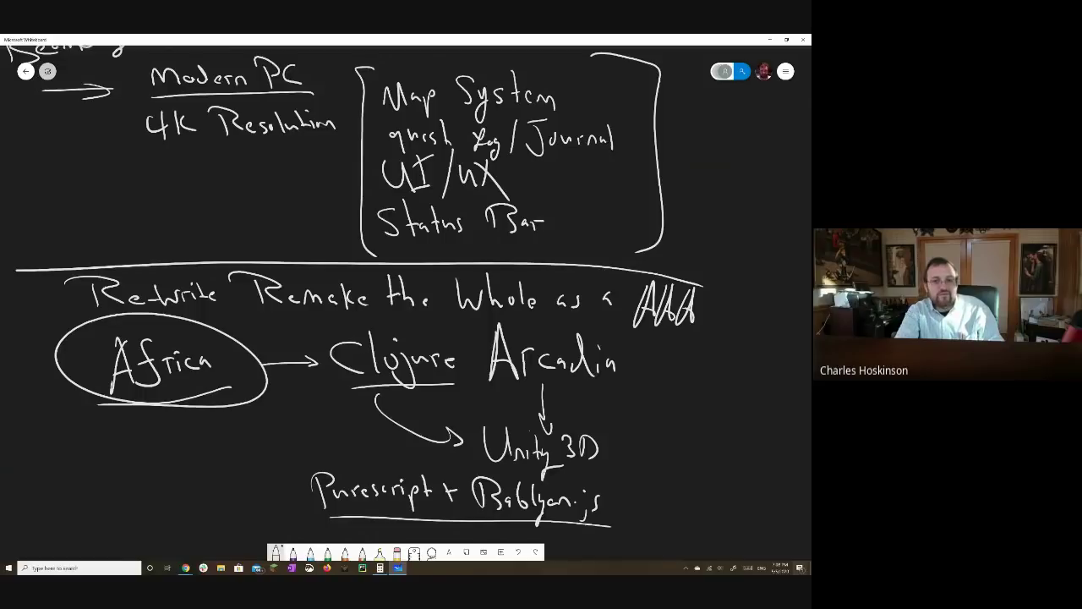
drag(289, 411, 60, 417)
Write 'Cardano' below the remake notes followed by 'Game distribution'.
scroll(355, 287, down, 3)
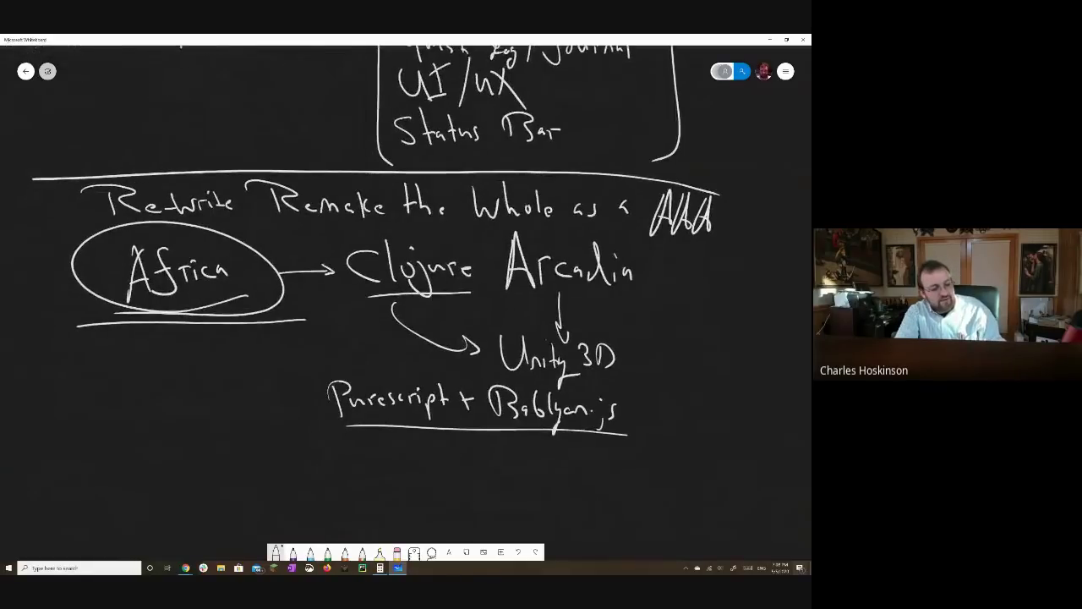
mouse_move(101, 449)
mouse_down()
mouse_move(149, 450)
mouse_move(149, 489)
mouse_up()
mouse_move(161, 472)
mouse_down()
mouse_move(154, 487)
mouse_move(174, 484)
mouse_move(196, 453)
mouse_move(216, 478)
mouse_move(249, 479)
mouse_up()
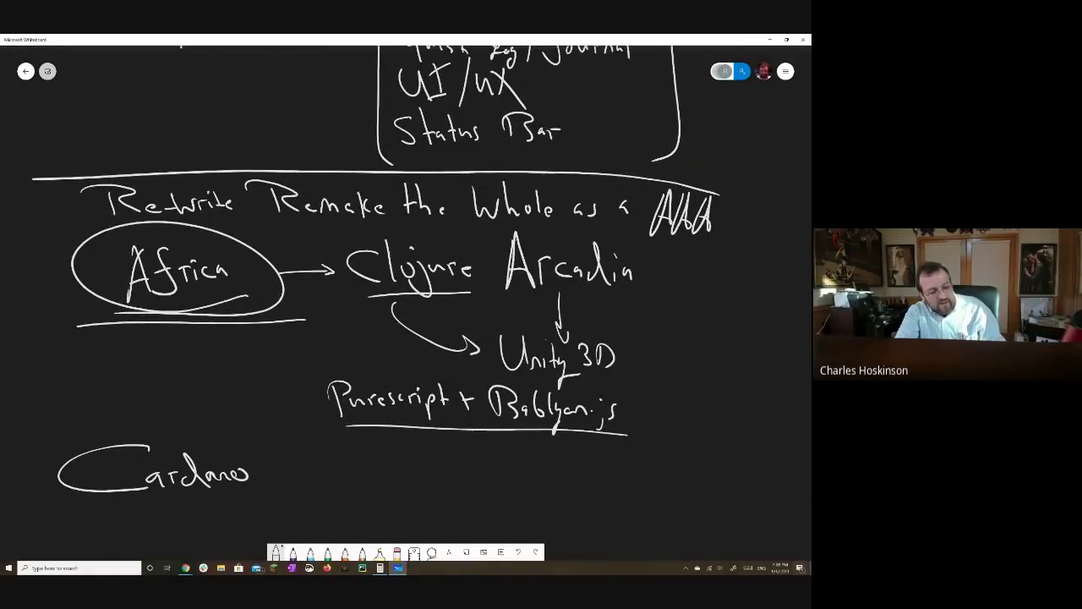
mouse_move(315, 458)
mouse_down()
mouse_move(325, 479)
mouse_move(387, 480)
mouse_up()
mouse_move(398, 451)
mouse_down()
mouse_move(400, 481)
mouse_move(414, 482)
mouse_up()
mouse_move(418, 457)
mouse_down()
mouse_move(418, 480)
mouse_move(428, 472)
mouse_up()
mouse_move(430, 470)
mouse_down()
mouse_move(431, 482)
mouse_move(465, 480)
mouse_up()
mouse_move(466, 457)
mouse_down()
mouse_move(468, 478)
mouse_move(475, 470)
mouse_up()
drag(477, 471, 491, 475)
mouse_move(492, 479)
mouse_down()
mouse_move(502, 474)
mouse_move(510, 488)
mouse_move(526, 479)
mouse_up()
Continue the Cardano list with ', Rights Management' and 'Ingame items' on the next line.
drag(523, 459, 545, 489)
mouse_move(558, 452)
mouse_down()
mouse_move(575, 474)
mouse_move(609, 447)
mouse_up()
mouse_move(610, 445)
mouse_down()
mouse_move(621, 474)
mouse_move(648, 471)
mouse_move(657, 488)
mouse_up()
drag(660, 470, 709, 467)
click(689, 476)
mouse_move(354, 504)
mouse_down()
mouse_move(353, 522)
mouse_move(375, 518)
mouse_move(382, 533)
mouse_move(421, 514)
mouse_move(460, 509)
mouse_move(470, 519)
mouse_up()
drag(472, 521, 489, 525)
drag(508, 338, 476, 271)
Write 'Blockchain Backend' beneath Ingame items.
mouse_move(241, 482)
mouse_down()
mouse_move(309, 480)
mouse_move(289, 503)
mouse_move(313, 506)
mouse_up()
mouse_move(326, 489)
mouse_down()
mouse_move(326, 501)
mouse_move(342, 500)
mouse_up()
mouse_move(350, 474)
mouse_down()
mouse_move(353, 506)
mouse_move(362, 499)
mouse_up()
drag(369, 491, 394, 502)
drag(406, 494, 428, 500)
drag(430, 502, 488, 495)
drag(499, 489, 506, 497)
drag(512, 466, 516, 501)
drag(520, 488, 544, 496)
drag(547, 488, 570, 501)
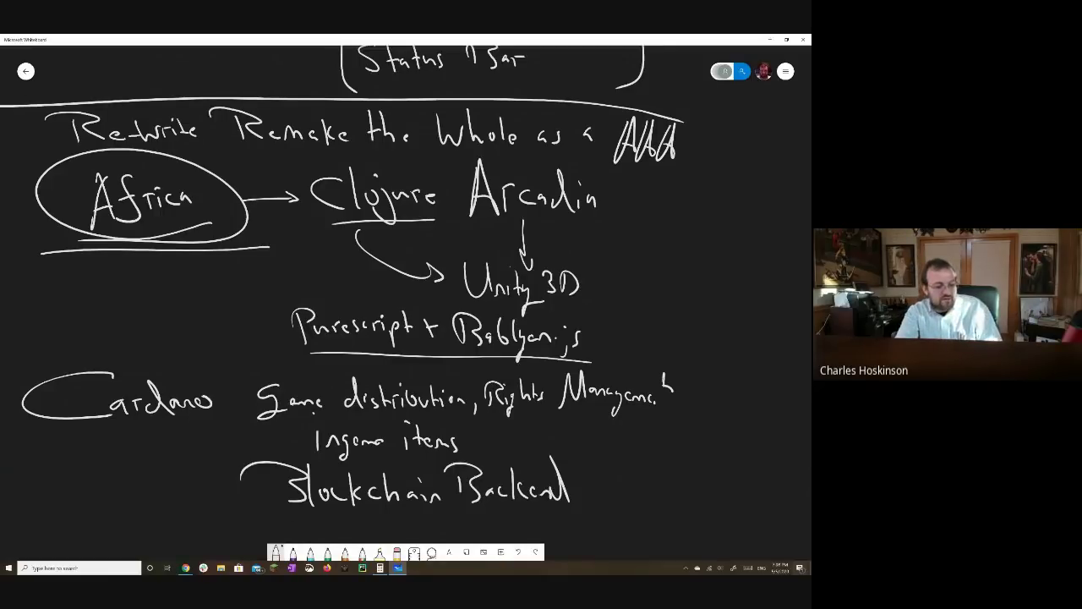
Sketch a stack of four item boxes at the lower left.
scroll(406, 279, down, 5)
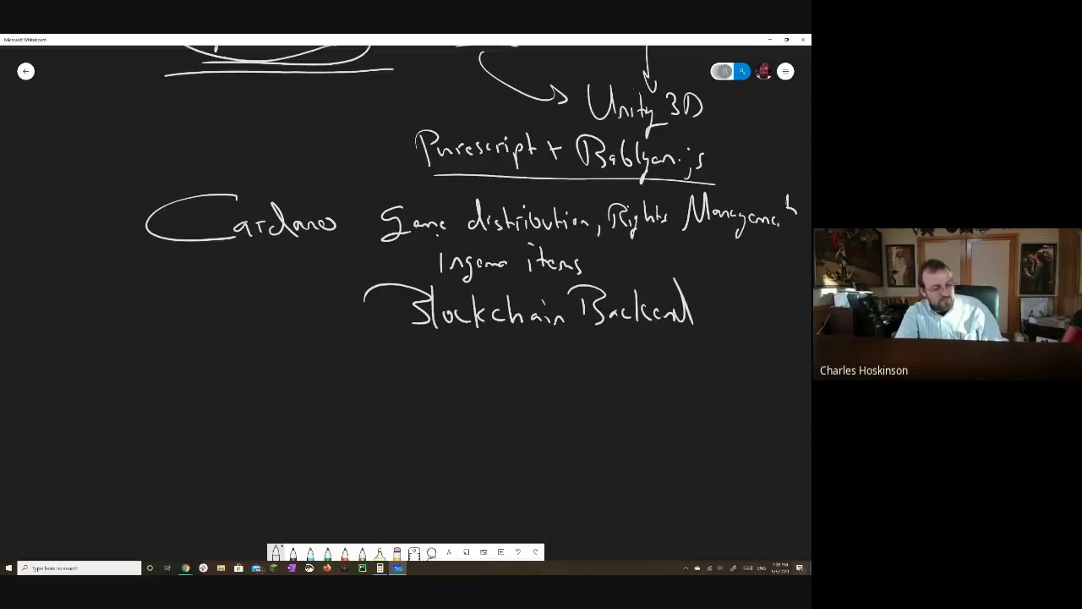
drag(129, 370, 202, 365)
mouse_move(125, 409)
mouse_down()
mouse_move(161, 431)
mouse_move(211, 407)
mouse_up()
drag(145, 451, 220, 455)
mouse_move(210, 490)
mouse_down()
mouse_move(151, 492)
mouse_move(208, 499)
mouse_up()
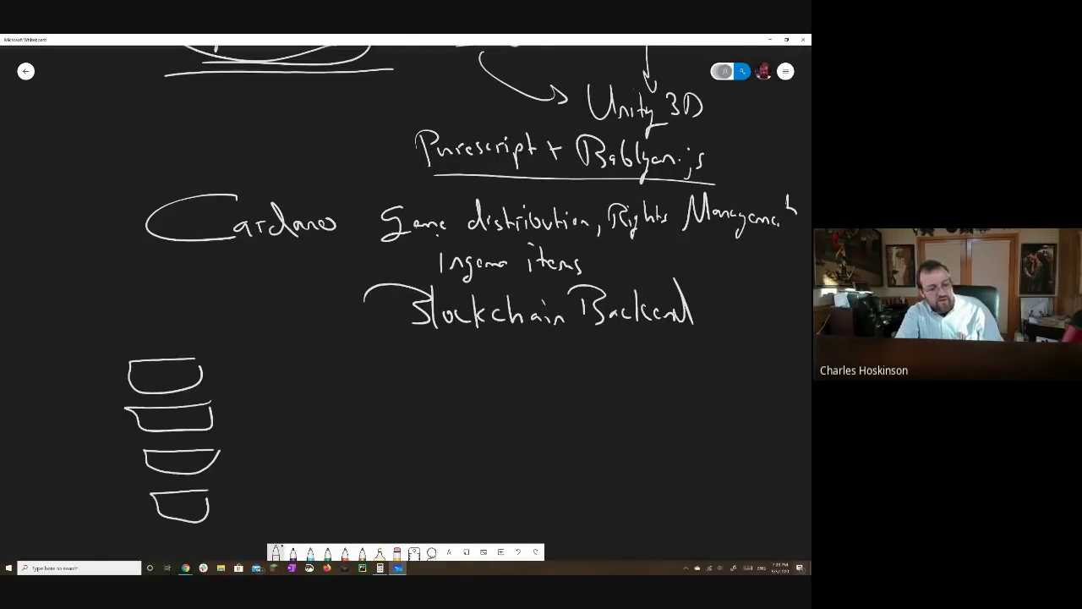
Write 'Non-fungible Assets items' beside the stacked boxes.
mouse_move(231, 390)
mouse_down()
mouse_move(232, 415)
mouse_move(246, 389)
mouse_move(254, 405)
mouse_up()
mouse_move(264, 410)
mouse_down()
mouse_move(293, 387)
mouse_move(297, 419)
mouse_move(377, 406)
mouse_up()
mouse_move(258, 451)
mouse_down()
mouse_move(279, 433)
mouse_move(308, 446)
mouse_up()
drag(310, 441, 318, 447)
drag(319, 424, 334, 448)
mouse_move(268, 470)
mouse_down()
mouse_move(269, 487)
mouse_move(295, 486)
mouse_up()
drag(300, 478, 323, 487)
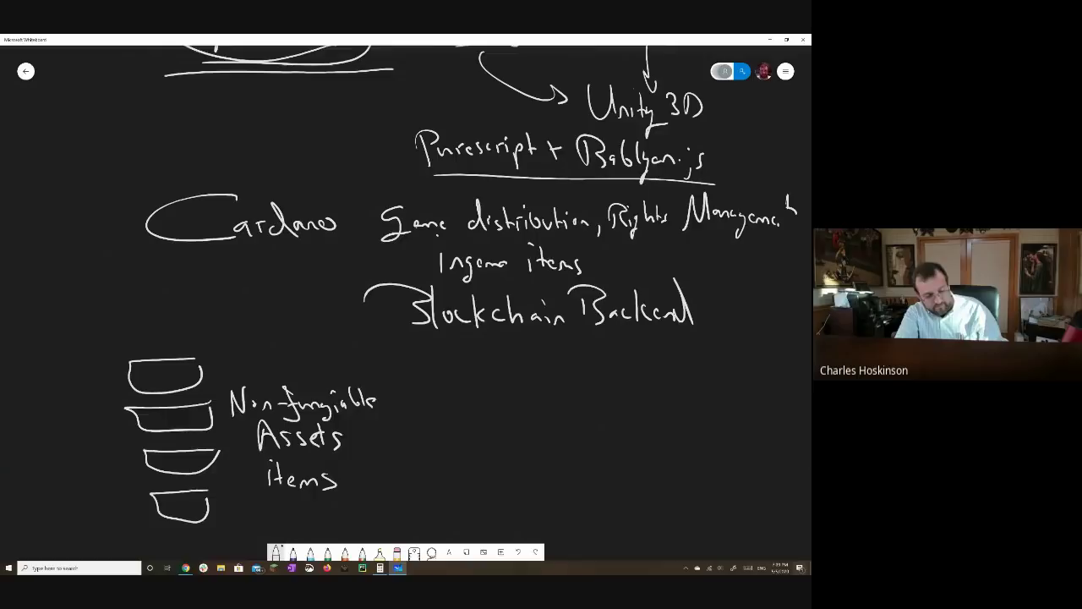
mouse_move(423, 339)
mouse_down()
mouse_move(349, 334)
mouse_move(359, 375)
mouse_up()
Write 'Buy Game', and below it a circled 'did' with 'Register' underneath.
mouse_move(331, 347)
mouse_down()
mouse_move(358, 350)
mouse_move(362, 376)
mouse_up()
drag(372, 362, 407, 383)
mouse_move(441, 347)
mouse_down()
mouse_move(433, 391)
mouse_move(421, 380)
mouse_up()
drag(460, 363, 484, 372)
drag(386, 421, 421, 433)
mouse_move(398, 385)
mouse_down()
mouse_move(397, 443)
mouse_move(403, 388)
mouse_up()
mouse_move(362, 450)
mouse_down()
mouse_move(362, 473)
mouse_move(403, 463)
mouse_move(401, 479)
mouse_move(419, 467)
mouse_up()
mouse_move(423, 446)
mouse_down()
mouse_move(424, 467)
mouse_move(433, 463)
mouse_up()
Draw an arrow from 'did' to a new 'Prism' label.
drag(441, 415, 470, 414)
mouse_move(471, 406)
mouse_down()
mouse_move(480, 413)
mouse_move(472, 420)
mouse_up()
mouse_move(499, 401)
mouse_down()
mouse_move(499, 428)
mouse_move(501, 416)
mouse_up()
drag(516, 428, 527, 404)
drag(531, 408, 542, 421)
mouse_move(555, 423)
mouse_down()
mouse_move(565, 411)
mouse_move(575, 421)
mouse_up()
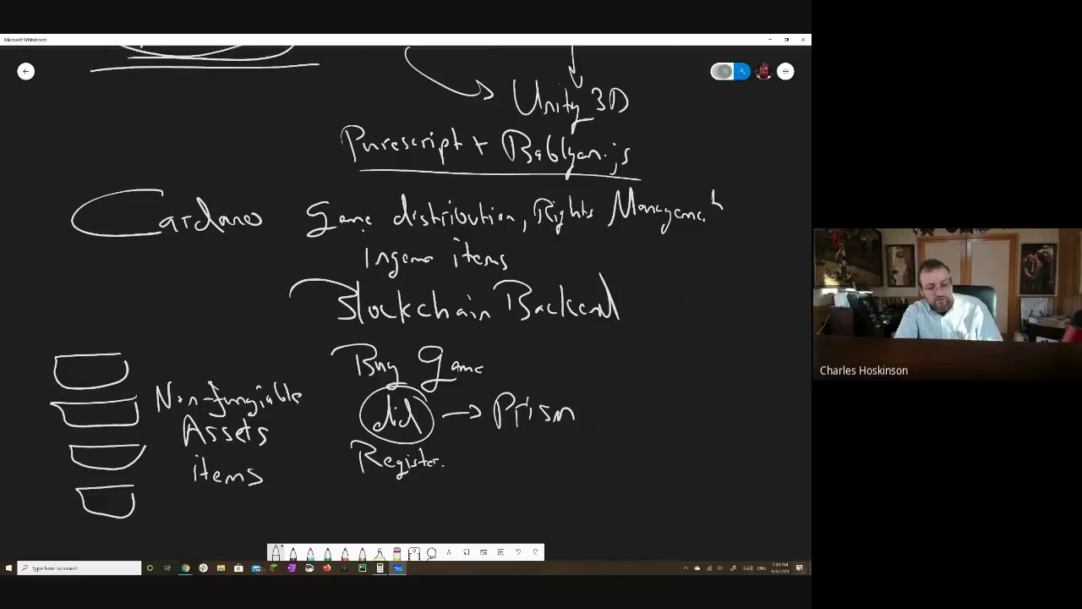
Write 'DRM' right of Prism and join them with a two-way arrow.
drag(623, 391, 624, 419)
mouse_move(624, 391)
mouse_down()
mouse_move(626, 417)
mouse_move(659, 420)
mouse_up()
drag(661, 392, 684, 420)
drag(687, 419, 707, 419)
drag(590, 406, 616, 404)
mouse_move(596, 399)
mouse_down()
mouse_move(595, 413)
mouse_move(616, 409)
mouse_up()
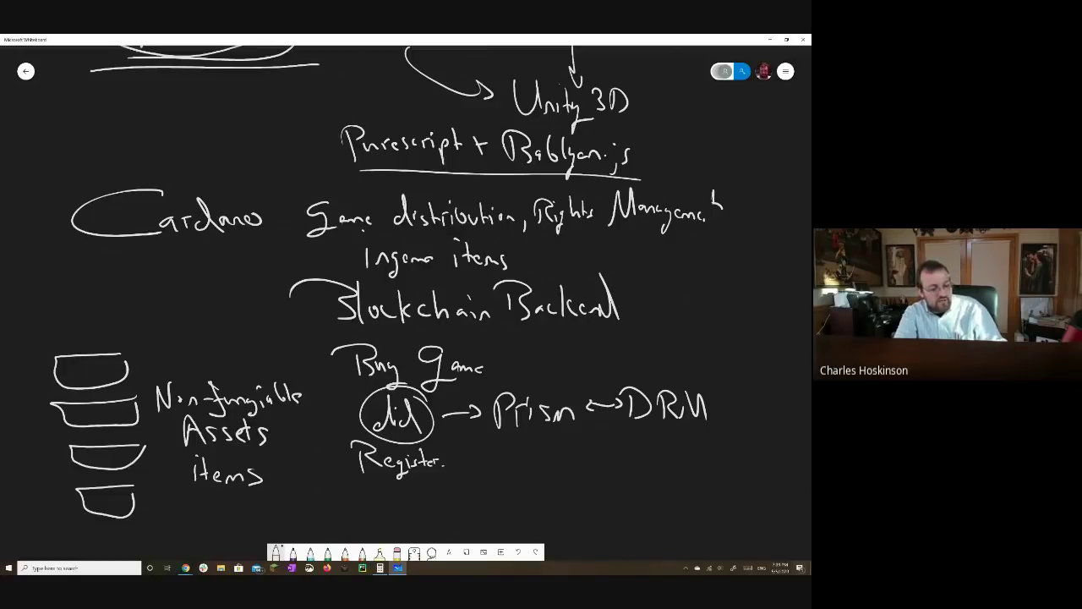
Enclose the 'Non-fungible Assets items' list in brackets.
drag(311, 382, 304, 484)
drag(152, 381, 179, 484)
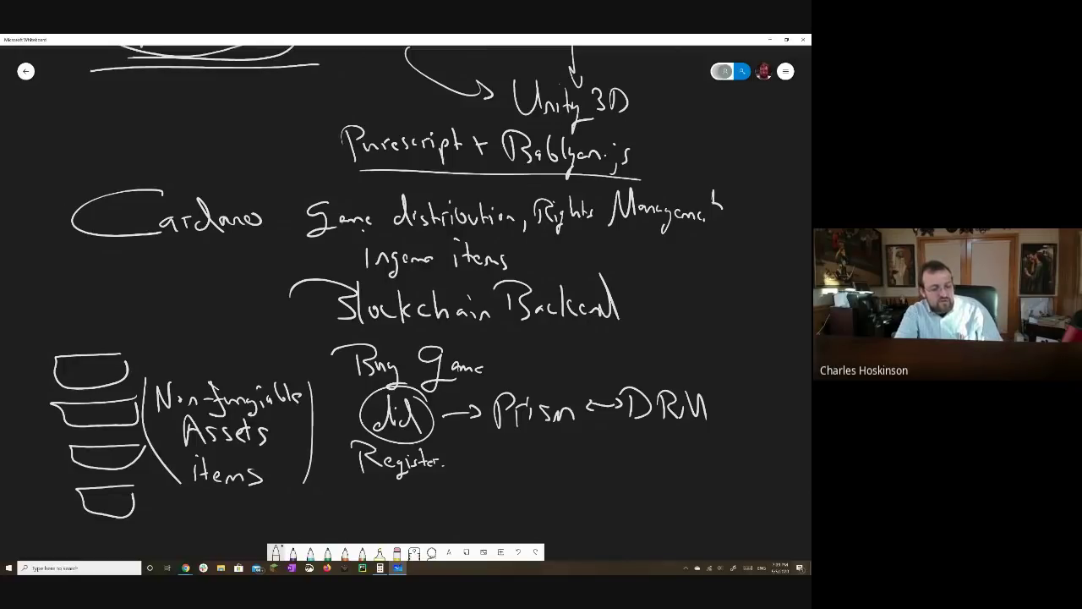
scroll(386, 282, down, 2)
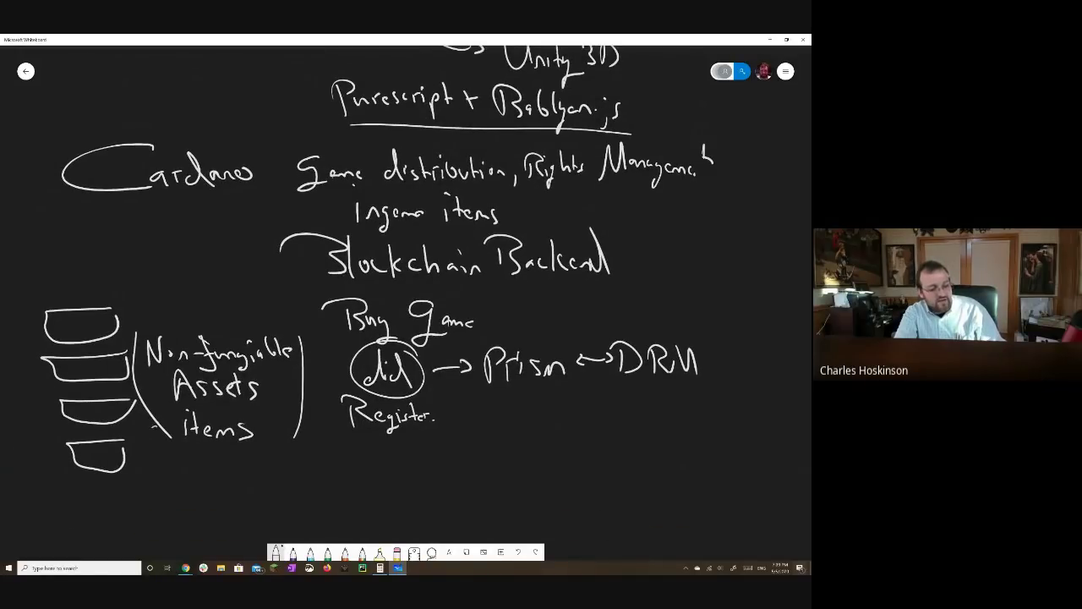
Draw a curved arrow from the items to '<did, asset> Profile Used and Imported'.
mouse_move(149, 427)
mouse_down()
mouse_move(350, 487)
mouse_move(441, 479)
mouse_up()
mouse_move(459, 478)
mouse_down()
mouse_move(457, 491)
mouse_move(475, 472)
mouse_move(499, 474)
mouse_up()
drag(517, 467, 526, 474)
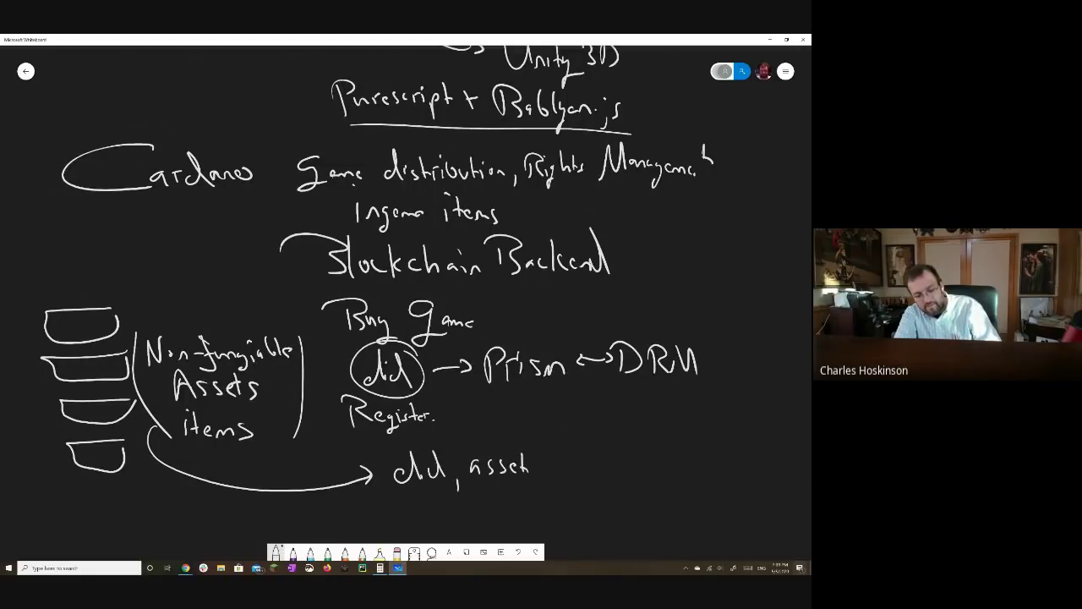
mouse_move(387, 470)
mouse_down()
mouse_move(378, 477)
mouse_move(389, 484)
mouse_up()
drag(539, 465, 576, 467)
drag(572, 452, 600, 470)
mouse_move(612, 450)
mouse_down()
mouse_move(609, 479)
mouse_move(645, 464)
mouse_up()
drag(513, 489, 548, 504)
mouse_move(556, 487)
mouse_down()
mouse_move(556, 506)
mouse_move(589, 499)
mouse_up()
mouse_move(594, 492)
mouse_down()
mouse_move(593, 481)
mouse_move(637, 504)
mouse_move(643, 521)
mouse_move(692, 497)
mouse_move(707, 525)
mouse_up()
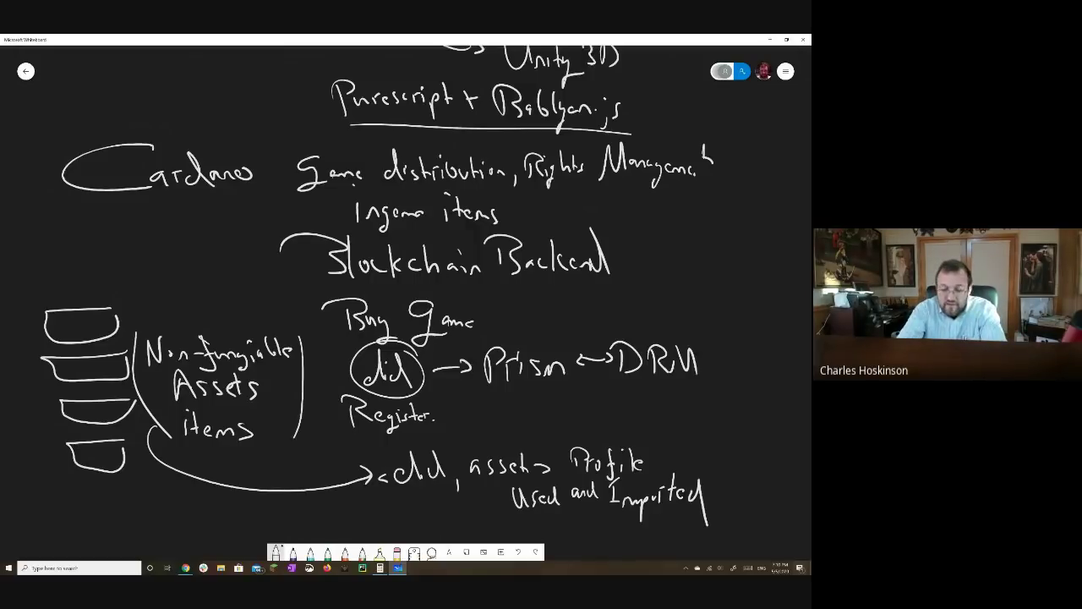
Draw a return arrow curving back left, labelled 'Game Marketplace'.
drag(406, 338, 389, 257)
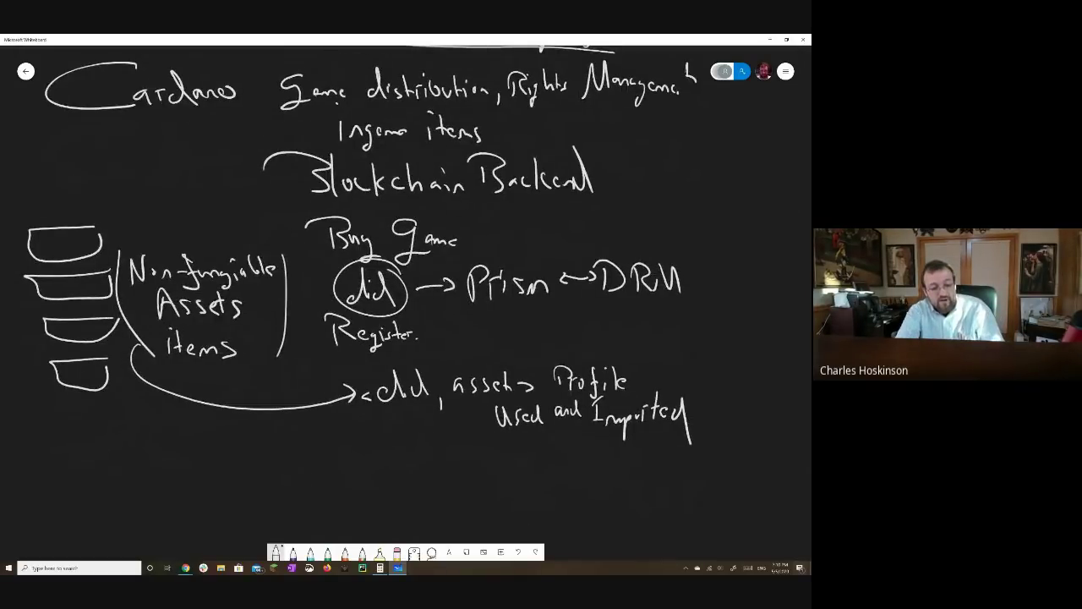
mouse_move(406, 415)
mouse_down()
mouse_move(270, 475)
mouse_move(116, 417)
mouse_up()
mouse_move(238, 479)
mouse_down()
mouse_move(218, 489)
mouse_move(234, 502)
mouse_move(320, 501)
mouse_up()
mouse_move(326, 497)
mouse_down()
mouse_move(390, 499)
mouse_move(390, 523)
mouse_move(420, 496)
mouse_up()
drag(426, 490, 425, 497)
drag(431, 493, 438, 496)
Write 'Sell' below Game Marketplace and underline the circled 'did'.
drag(508, 422, 486, 349)
drag(245, 478, 221, 494)
drag(254, 489, 273, 495)
drag(277, 478, 279, 495)
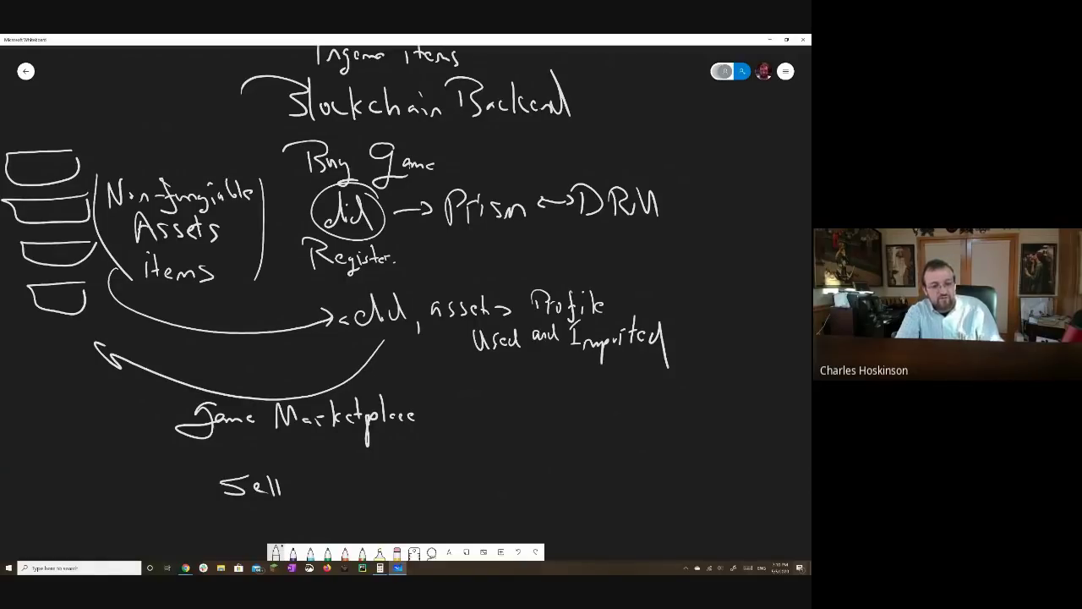
drag(331, 225, 395, 230)
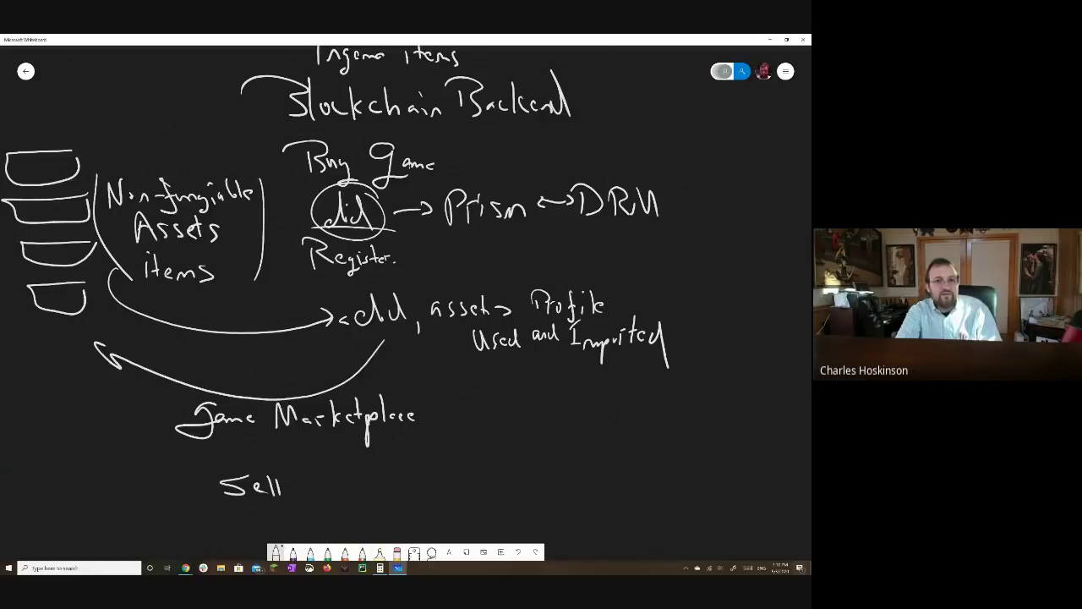
scroll(355, 284, up, 1)
scroll(356, 285, left, 1)
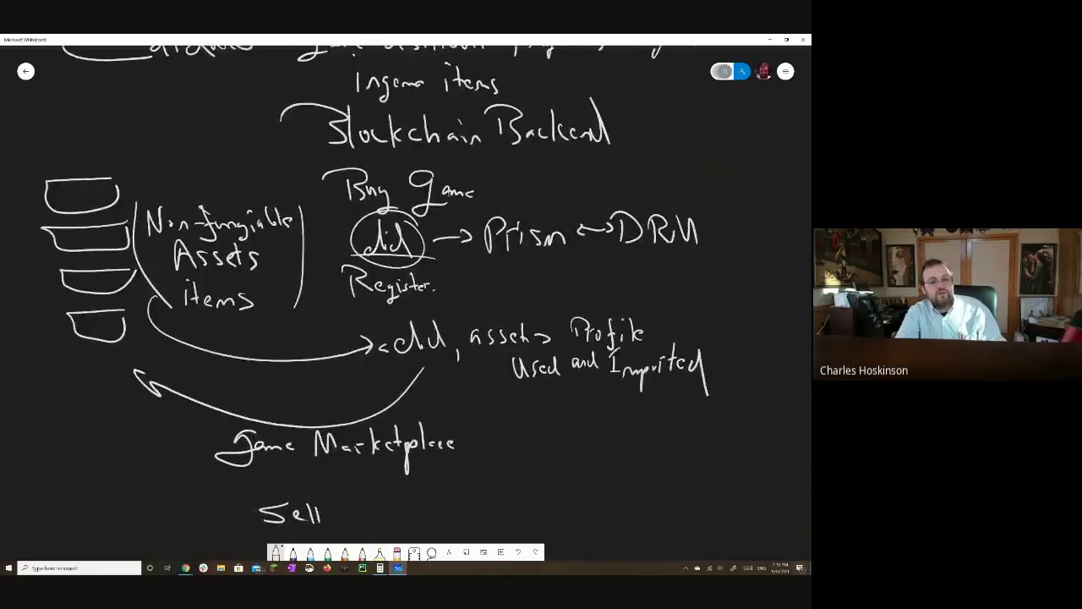
scroll(406, 302, down, 3)
scroll(406, 303, up, 3)
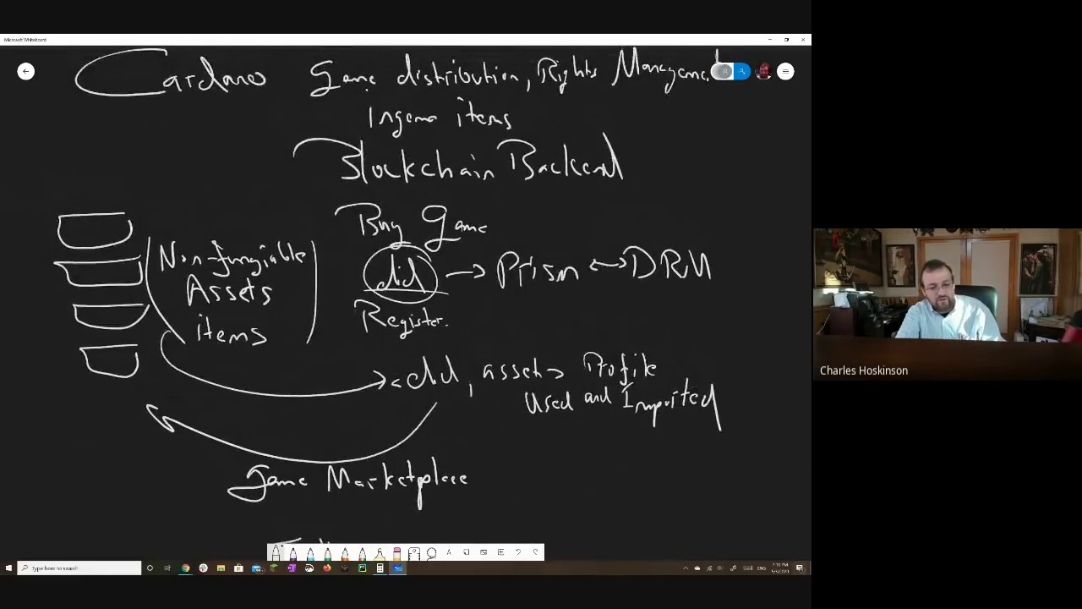
Bracket the Cardano section on both sides, then scroll back up to the earlier notes.
mouse_move(105, 167)
mouse_down()
mouse_move(59, 173)
mouse_move(88, 436)
mouse_move(118, 534)
mouse_up()
mouse_move(572, 170)
mouse_down()
mouse_move(648, 548)
mouse_move(617, 541)
mouse_up()
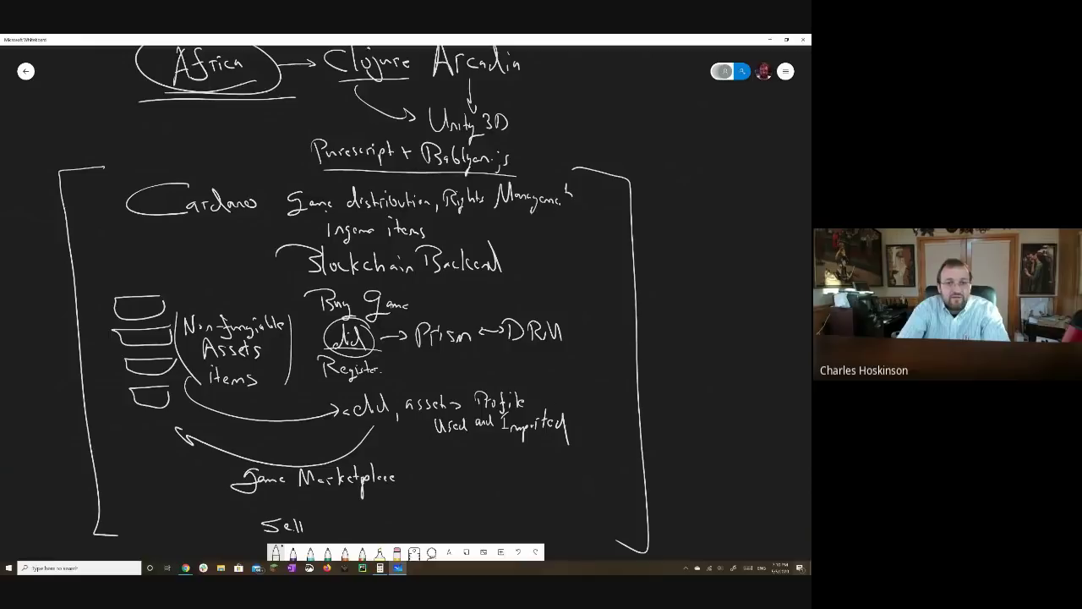
scroll(358, 303, up, 4)
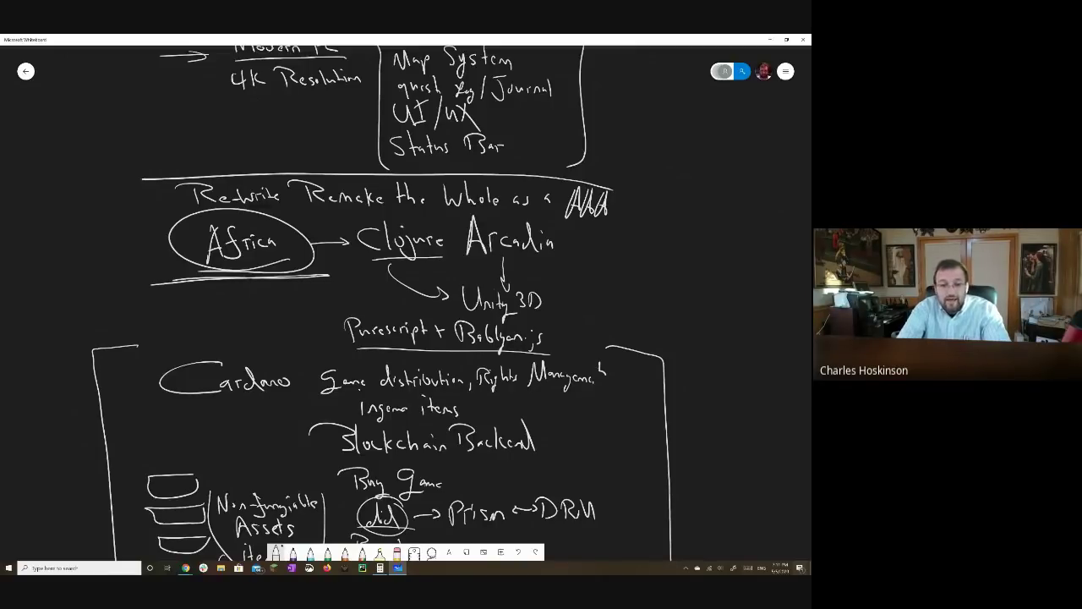
scroll(379, 305, up, 10)
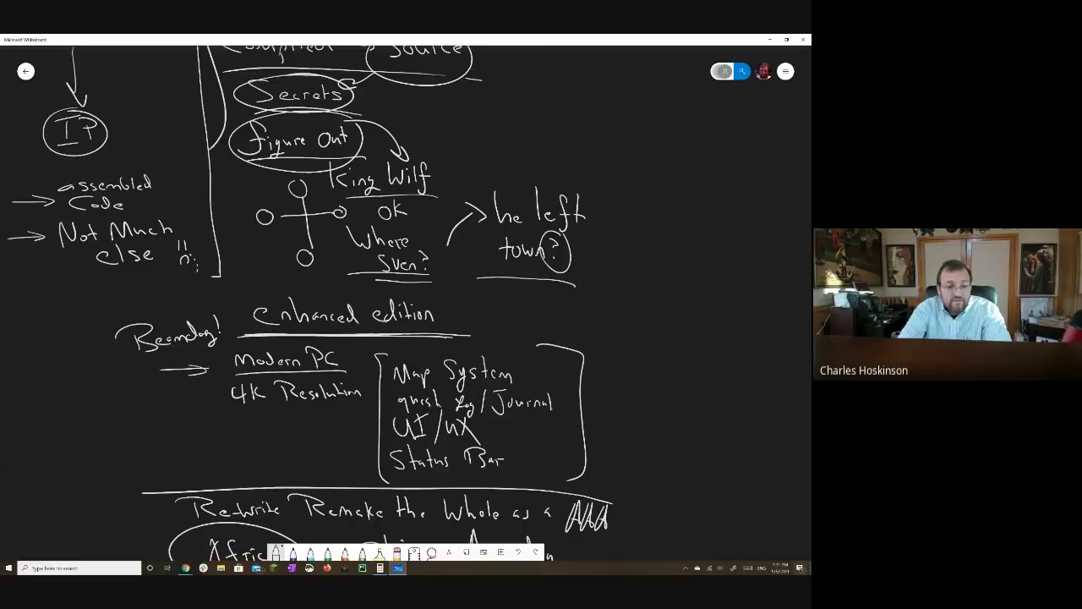
Add a boxed 'SoW' with an arrow to Source, and circle the IOHK label.
scroll(406, 296, up, 3)
scroll(406, 296, up, 2)
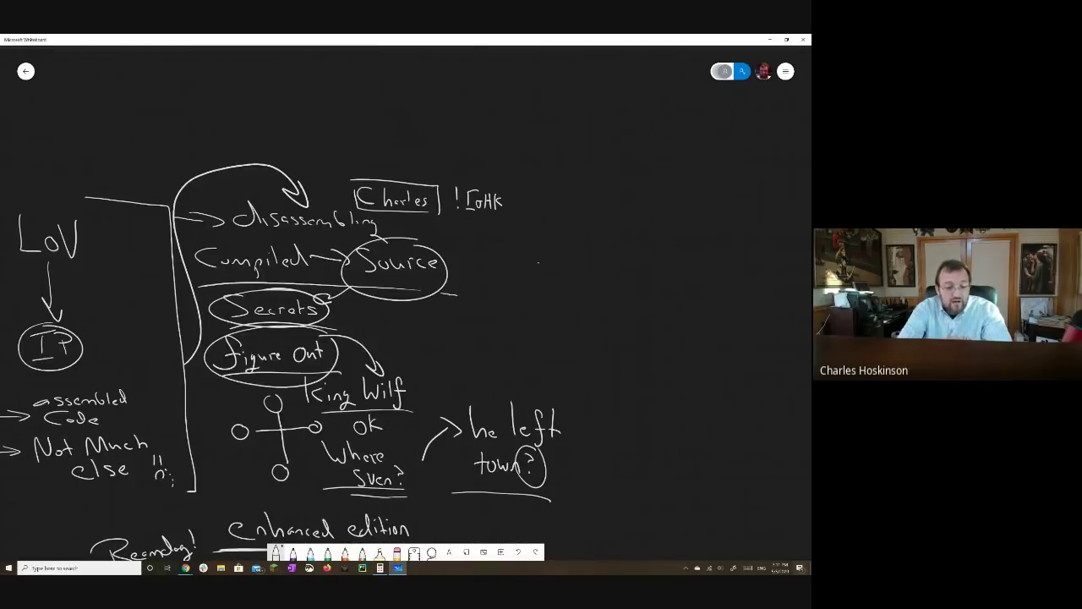
drag(538, 263, 470, 255)
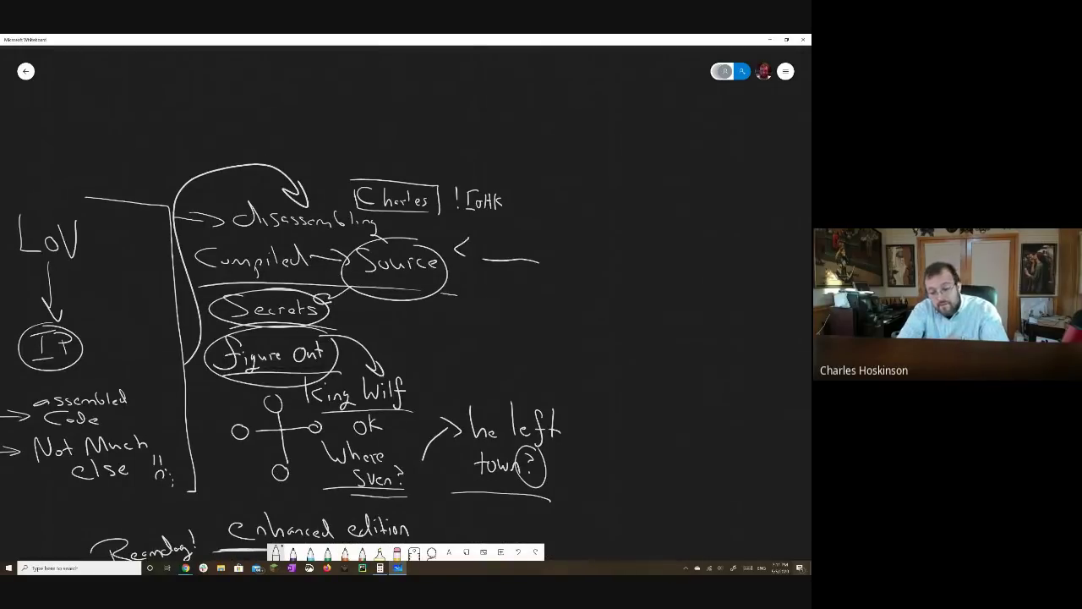
mouse_move(568, 250)
mouse_down()
mouse_move(551, 269)
mouse_move(576, 258)
mouse_up()
mouse_move(583, 241)
mouse_down()
mouse_move(587, 262)
mouse_move(599, 248)
mouse_move(602, 279)
mouse_up()
mouse_move(555, 228)
mouse_down()
mouse_move(595, 228)
mouse_move(547, 276)
mouse_up()
drag(604, 238, 606, 291)
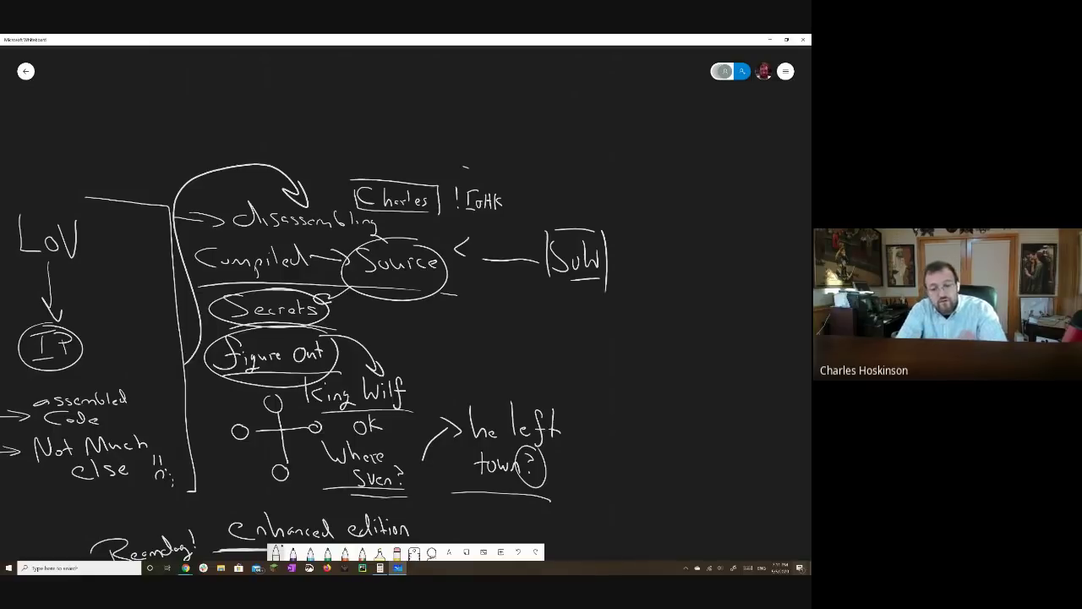
mouse_move(465, 166)
mouse_down()
mouse_move(433, 222)
mouse_move(418, 152)
mouse_up()
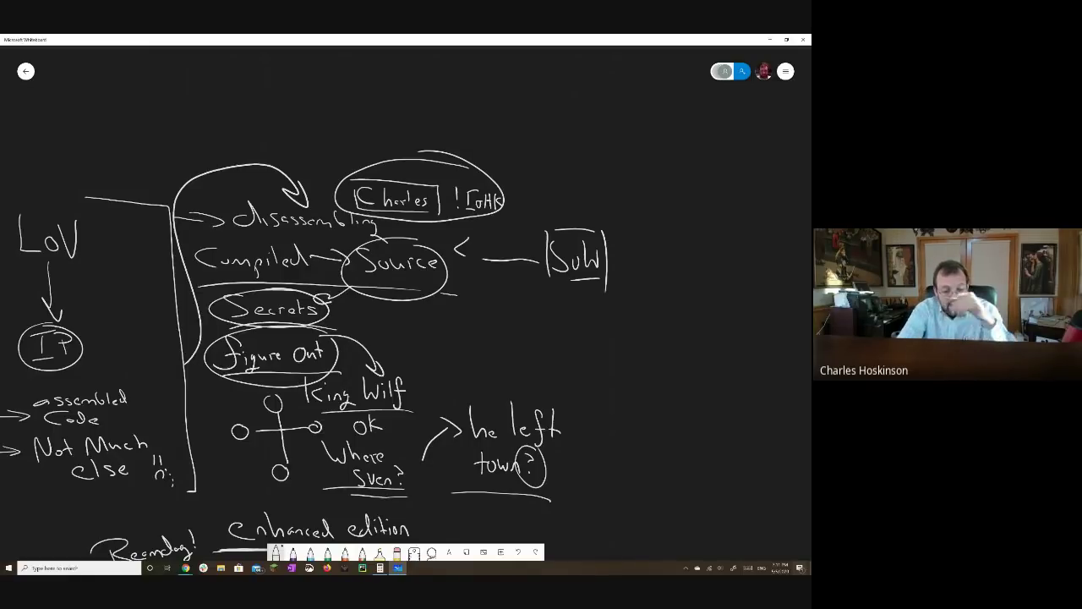
scroll(278, 299, down, 6)
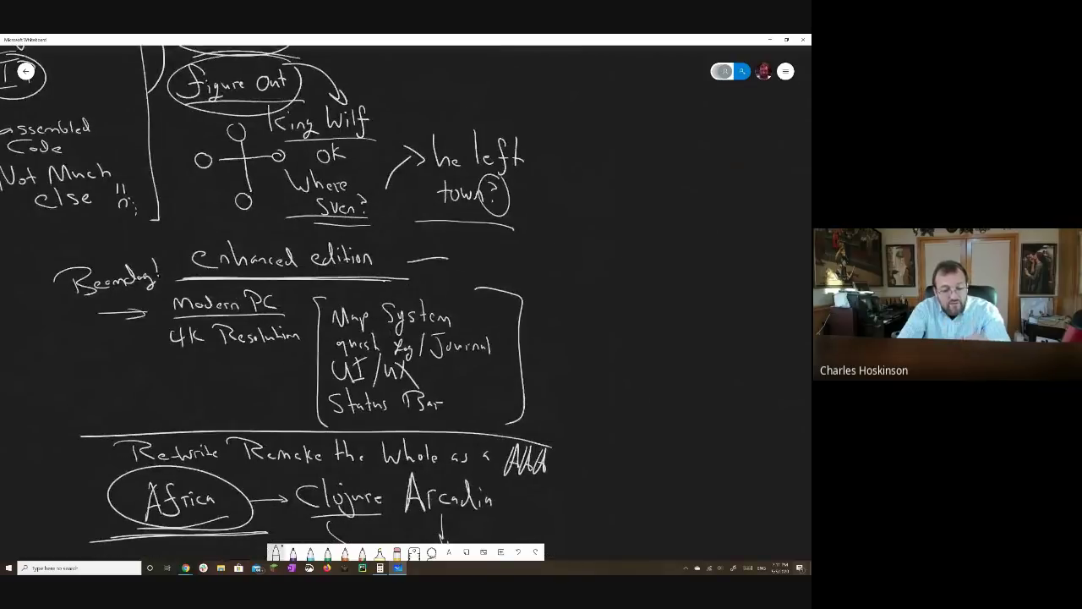
Add a circled '?' after 'enhanced edition' and parenthesize Reamdog! through the feature list.
mouse_move(454, 244)
mouse_down()
mouse_move(466, 246)
mouse_move(461, 258)
mouse_move(470, 234)
mouse_up()
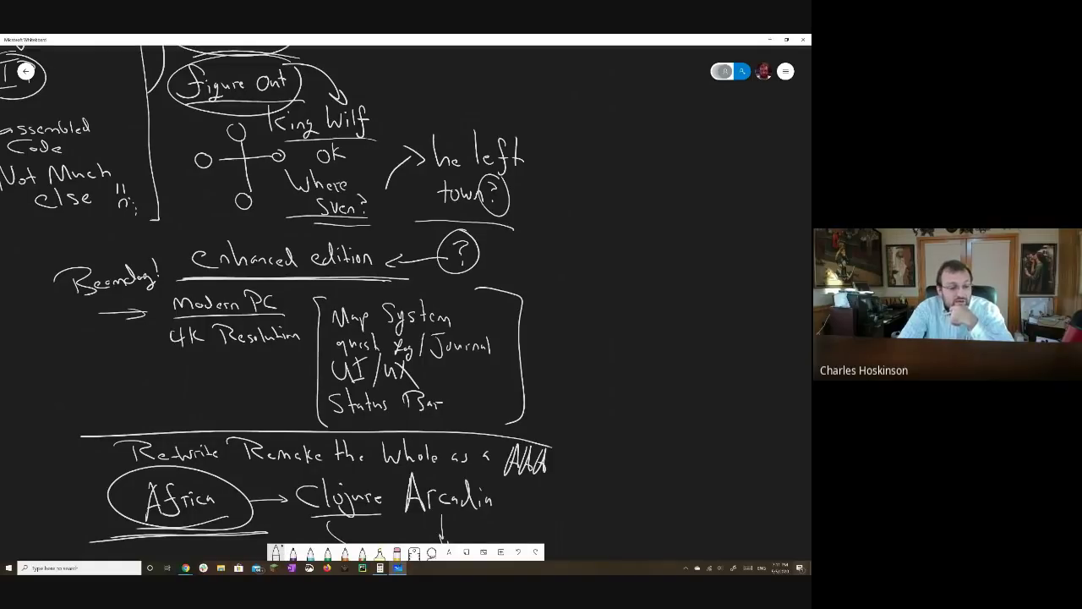
mouse_move(61, 245)
mouse_down()
mouse_move(32, 287)
mouse_move(72, 374)
mouse_up()
mouse_move(541, 238)
mouse_down()
mouse_move(563, 358)
mouse_move(555, 396)
mouse_up()
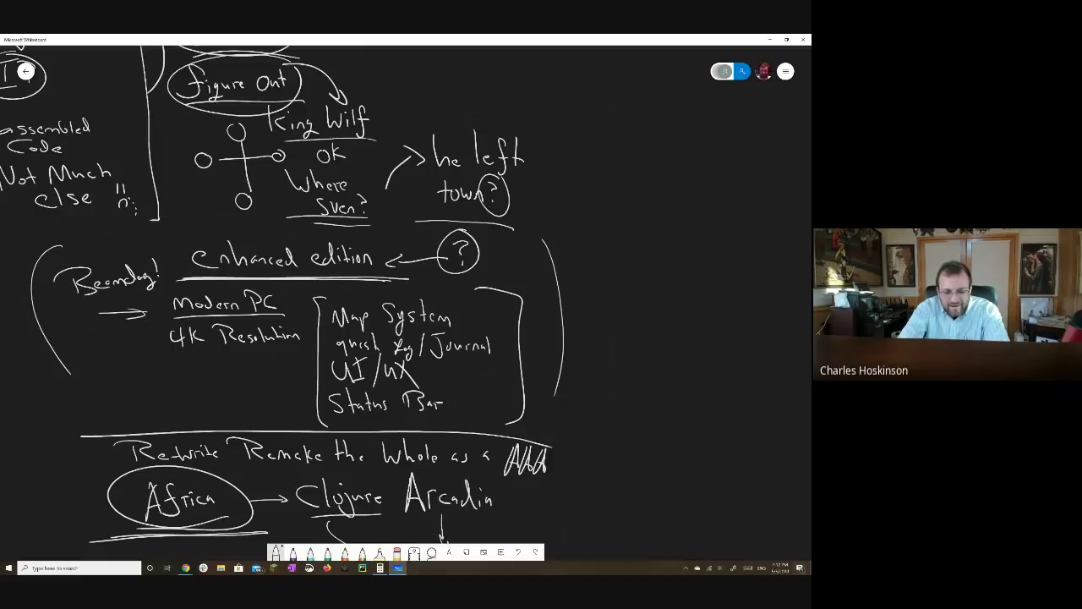
Add a 'granted' arrow into the feature list and a circled 'Canon' below it.
mouse_move(607, 357)
mouse_down()
mouse_move(532, 355)
mouse_move(628, 356)
mouse_move(602, 380)
mouse_move(656, 357)
mouse_move(692, 364)
mouse_move(693, 337)
mouse_up()
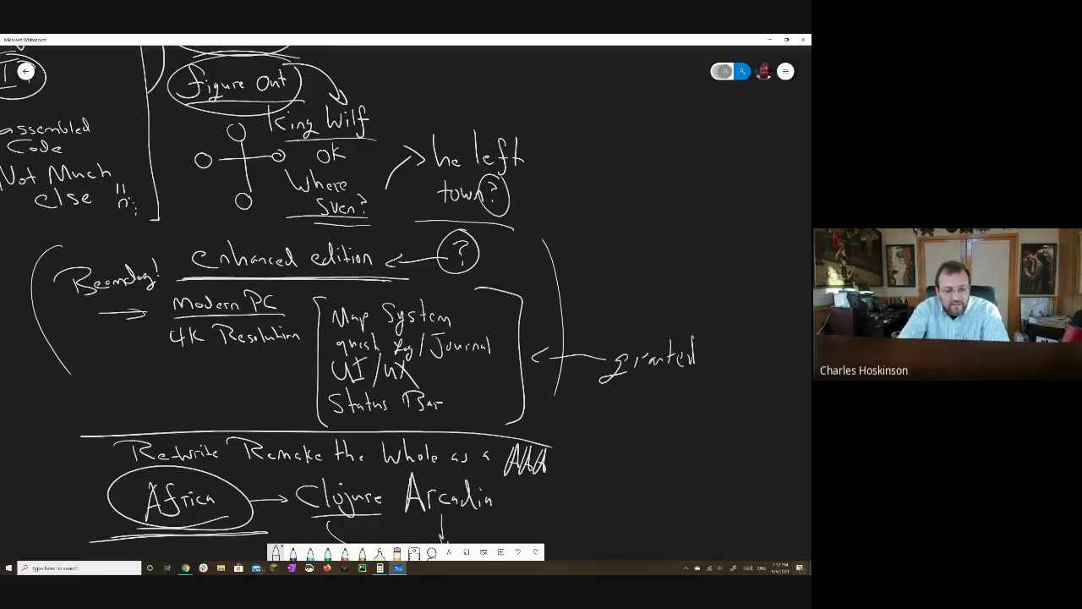
mouse_move(546, 411)
mouse_down()
mouse_move(548, 428)
mouse_move(560, 425)
mouse_up()
drag(561, 426, 568, 426)
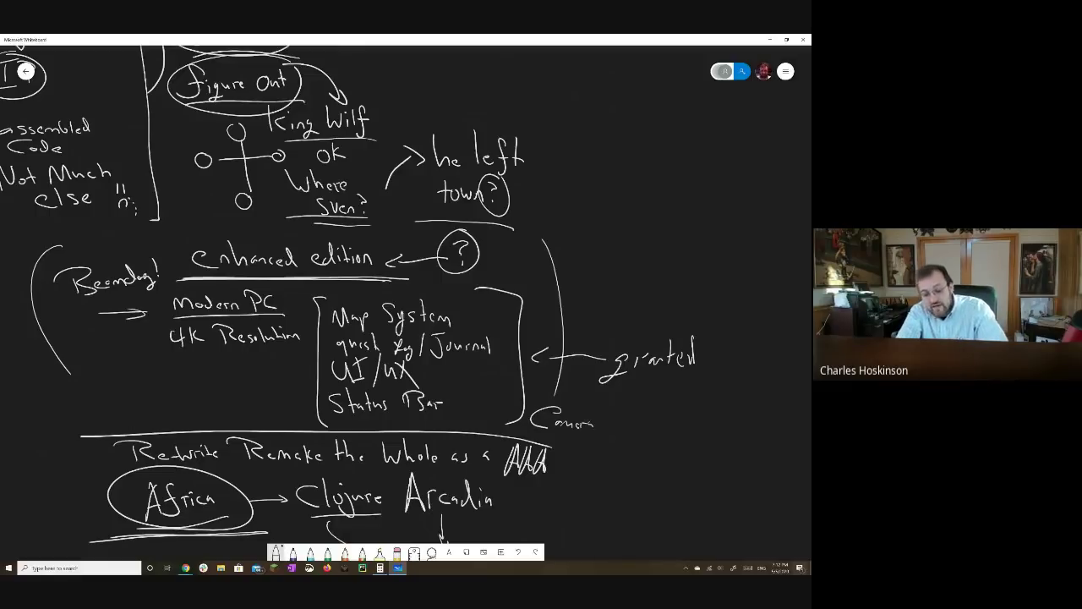
drag(583, 392, 602, 403)
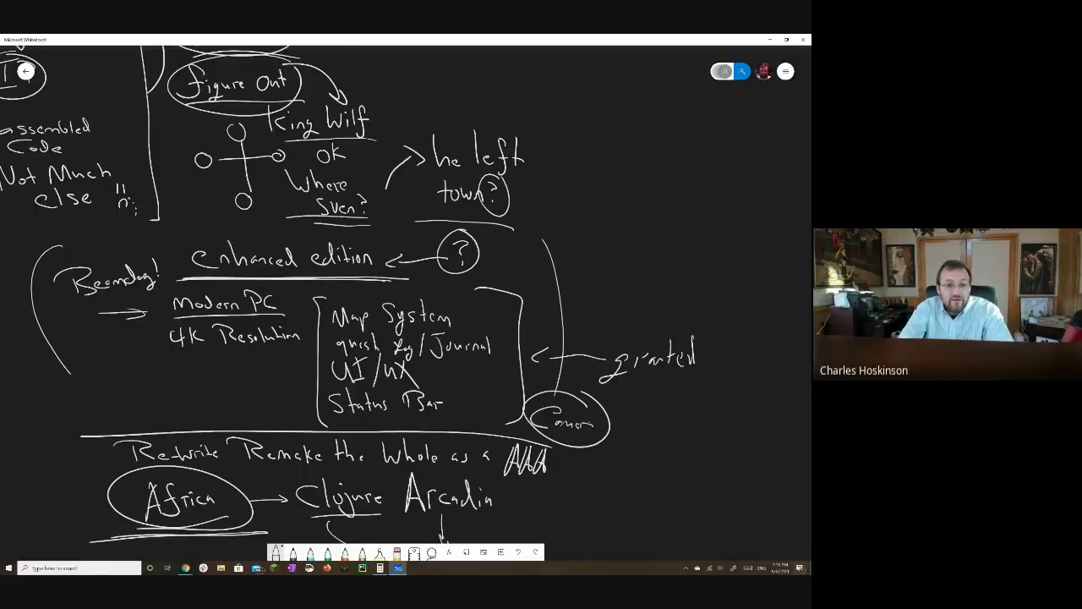
scroll(347, 296, right, 2)
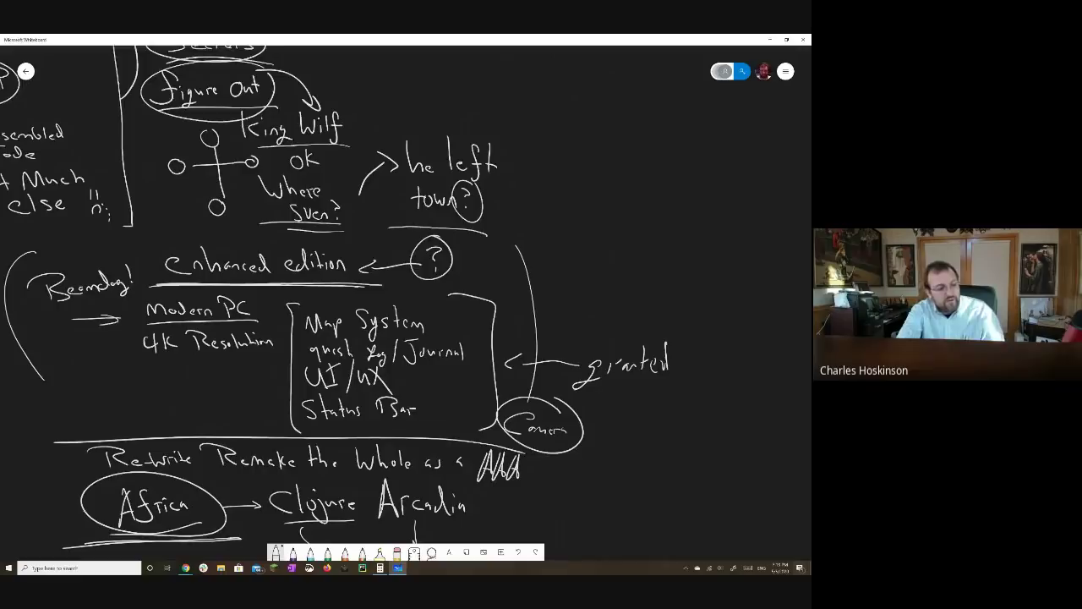
Draw an arrow leftward from the feature list to a new 'Randomized dialog' note.
scroll(406, 296, left, 2)
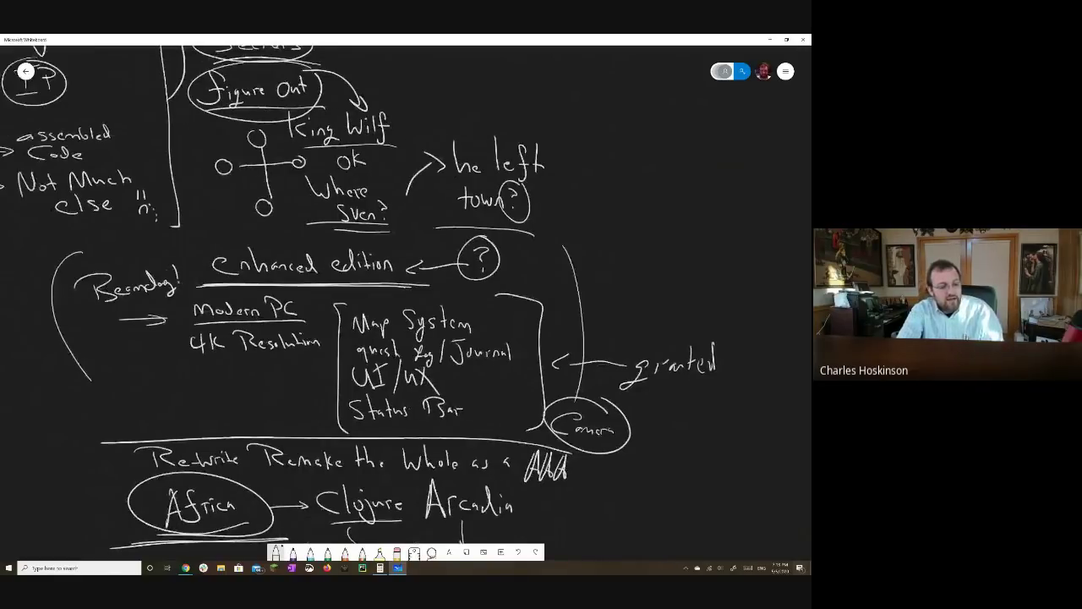
scroll(406, 296, left, 3)
mouse_move(440, 404)
mouse_down()
mouse_move(207, 428)
mouse_move(238, 435)
mouse_up()
mouse_move(45, 406)
mouse_down()
mouse_move(49, 428)
mouse_move(142, 388)
mouse_up()
mouse_move(88, 418)
mouse_down()
mouse_move(94, 438)
mouse_move(107, 420)
mouse_move(113, 439)
mouse_move(127, 433)
mouse_up()
drag(120, 427, 138, 435)
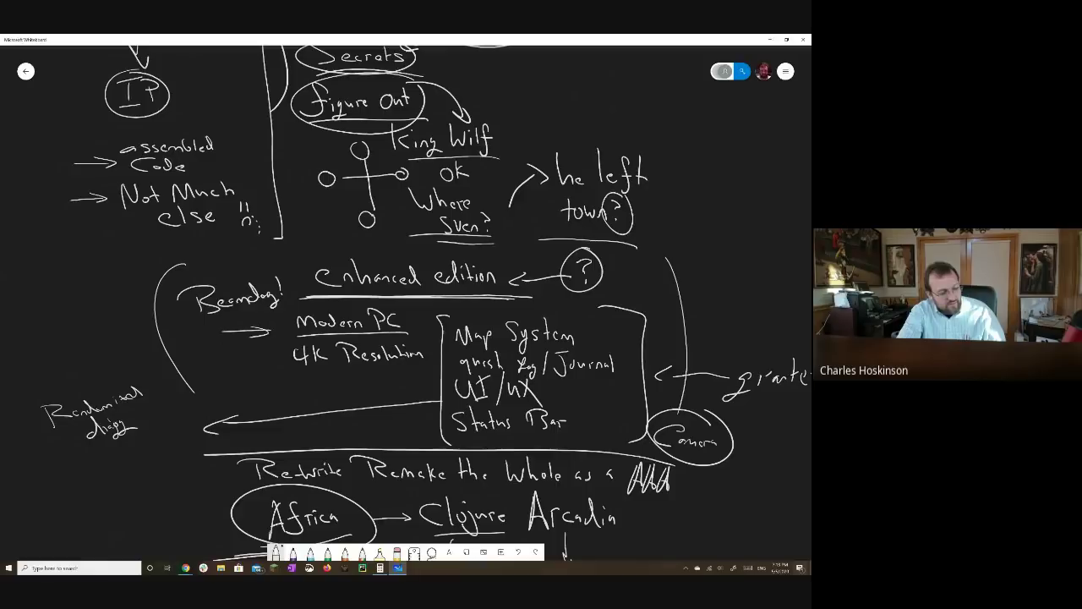
Write 'Person' with an arrow to name, and a boxed 'Friendliness Score' below.
mouse_move(67, 456)
mouse_down()
mouse_move(68, 471)
mouse_move(75, 461)
mouse_up()
drag(86, 458, 111, 464)
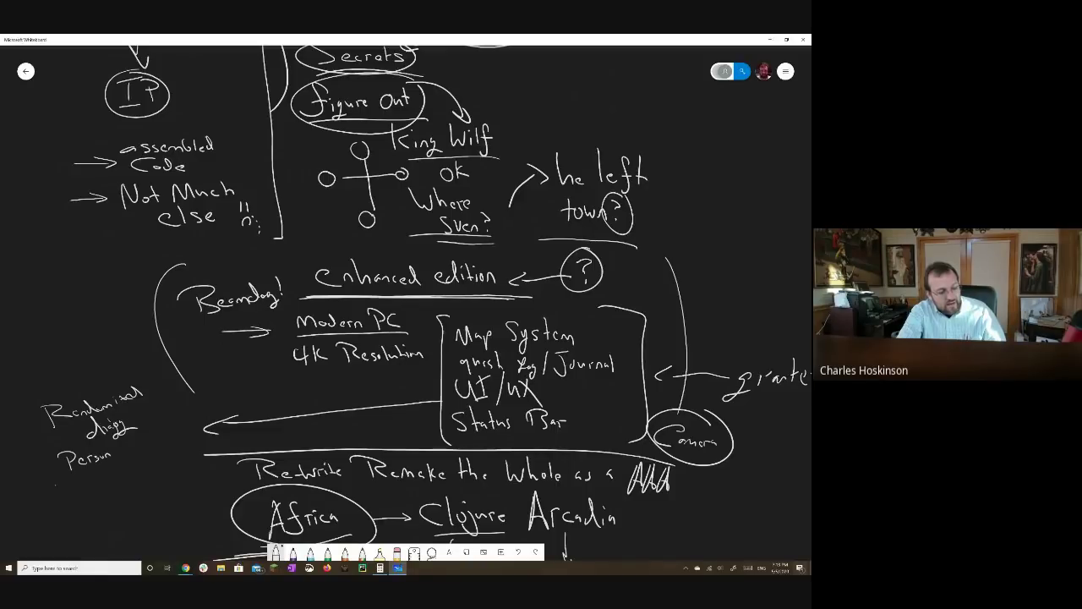
mouse_move(56, 484)
mouse_down()
mouse_move(74, 483)
mouse_move(74, 497)
mouse_move(111, 492)
mouse_up()
scroll(406, 304, down, 1)
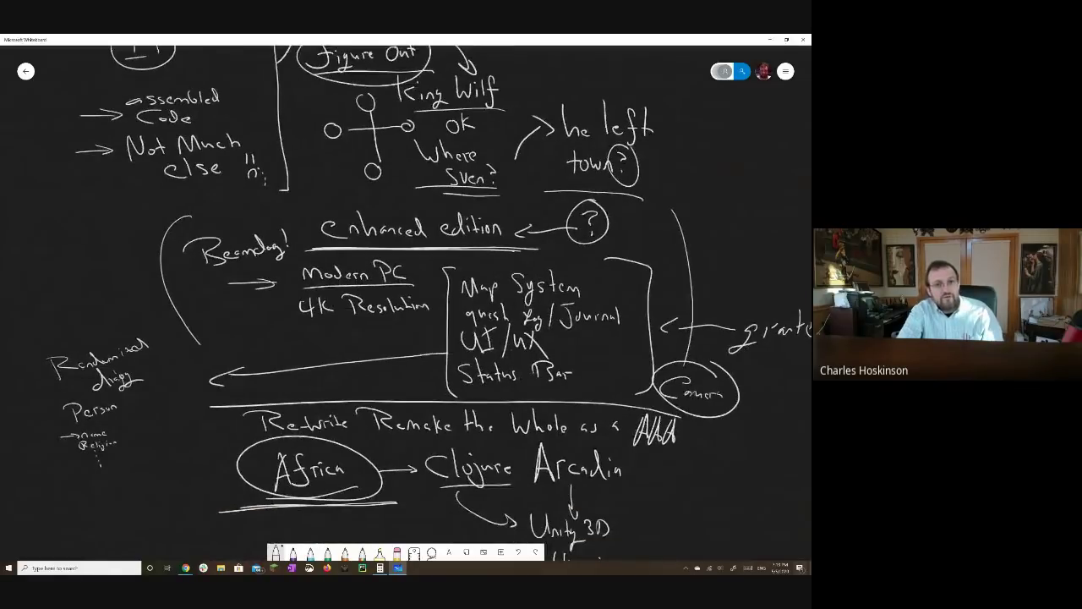
mouse_move(90, 475)
mouse_down()
mouse_move(81, 495)
mouse_move(147, 475)
mouse_move(100, 503)
mouse_move(155, 505)
mouse_move(157, 461)
mouse_up()
drag(64, 475, 67, 511)
drag(158, 456, 166, 487)
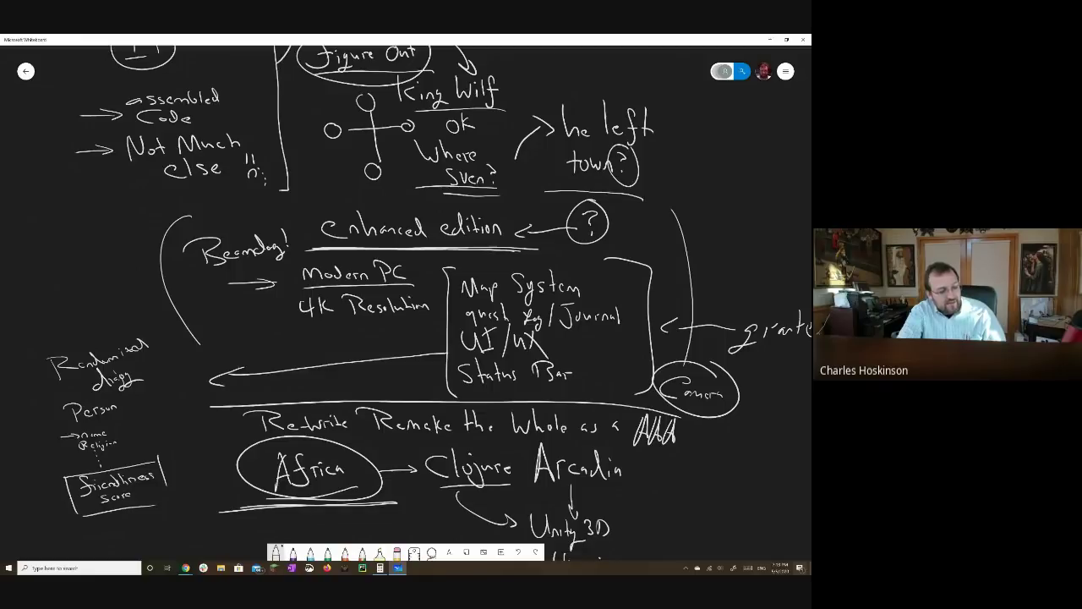
Annotate name and Religion with parentheses and underline, sketch a branch, and circle 'Randomized dialog'.
drag(4, 444, 34, 449)
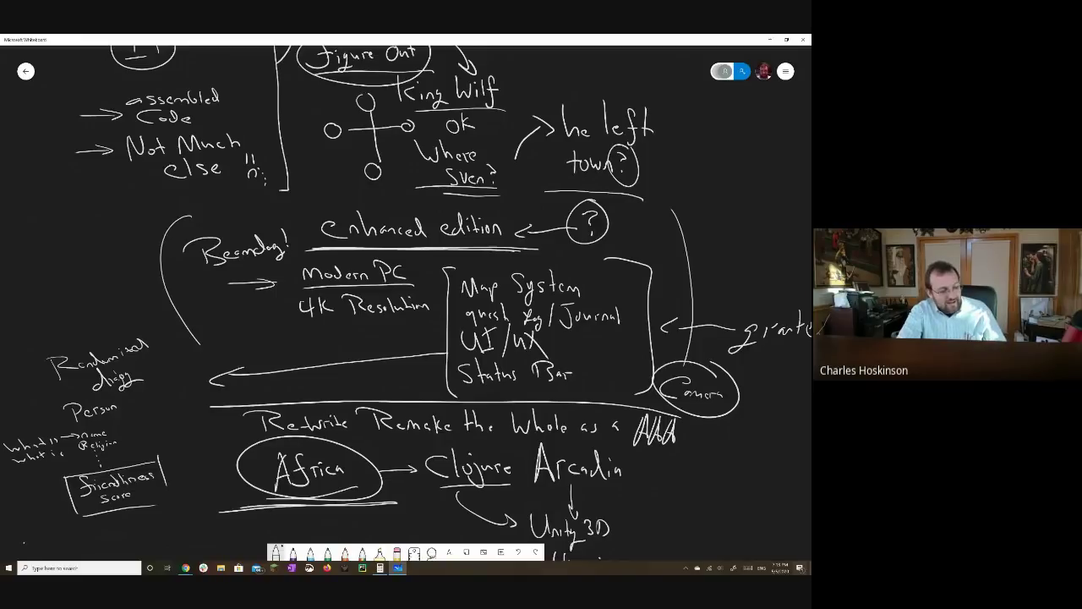
drag(23, 543, 127, 524)
mouse_move(58, 539)
mouse_down()
mouse_move(120, 548)
mouse_move(171, 508)
mouse_move(155, 553)
mouse_up()
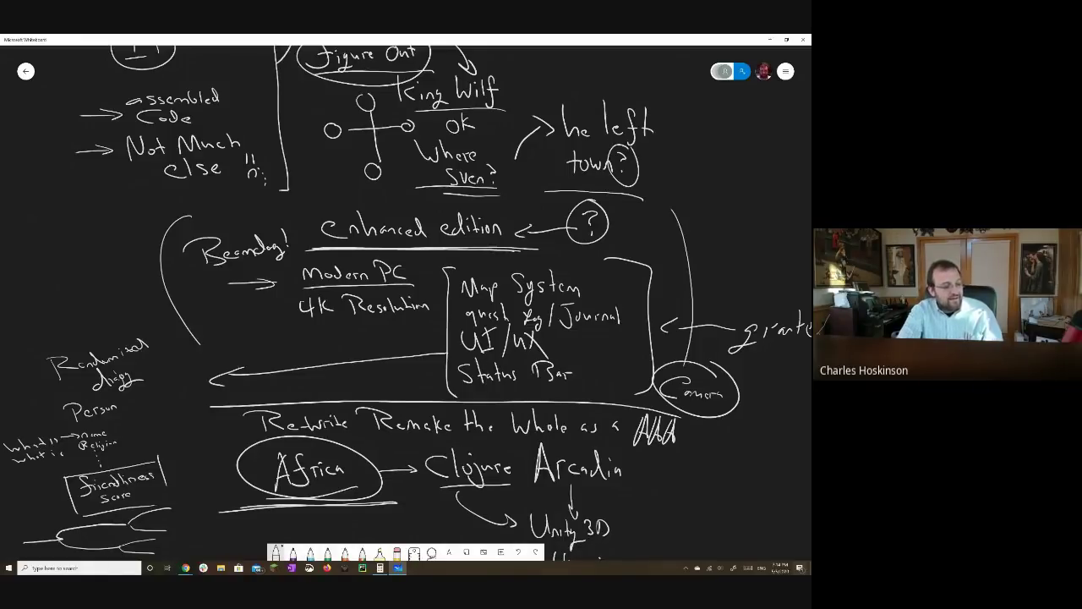
drag(118, 427, 117, 451)
drag(13, 449, 7, 470)
mouse_move(83, 438)
mouse_down()
mouse_move(110, 436)
mouse_move(115, 451)
mouse_up()
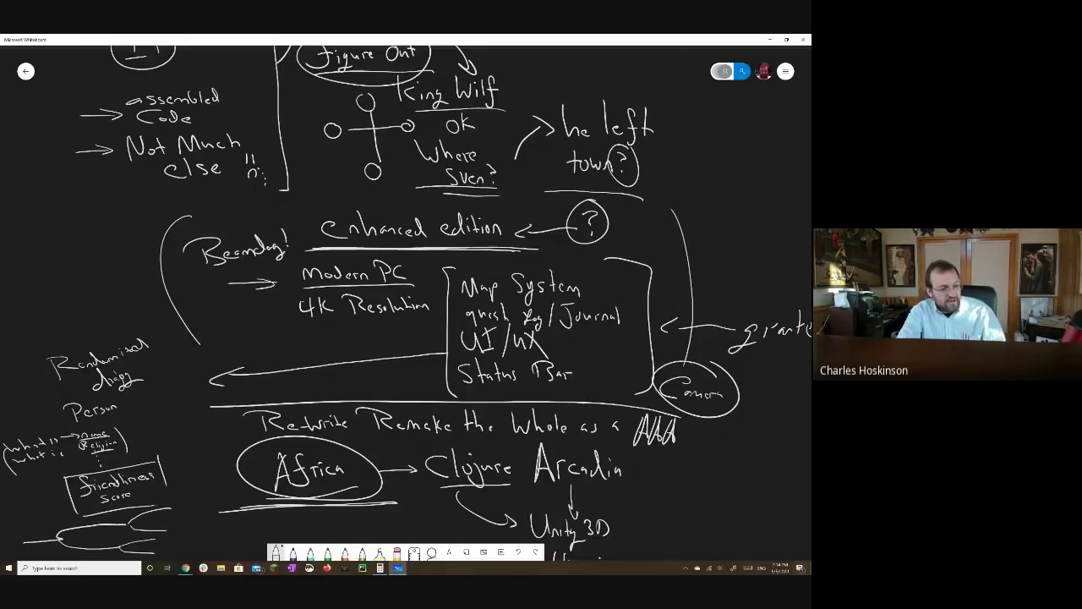
mouse_move(94, 322)
mouse_down()
mouse_move(34, 352)
mouse_move(155, 394)
mouse_move(61, 323)
mouse_up()
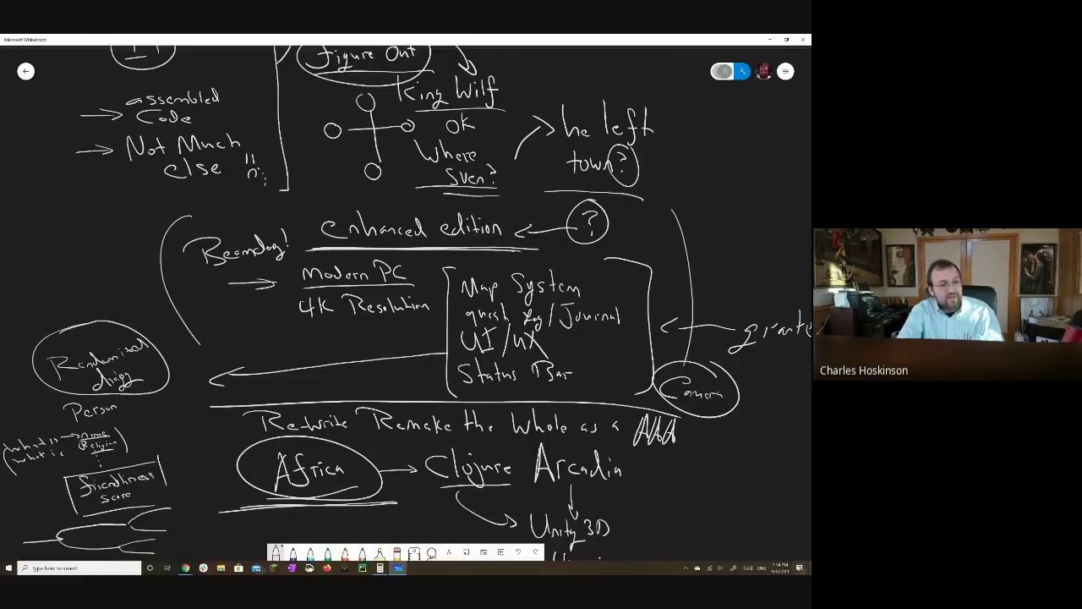
Write an underlined 'Day/Night', circle 'Night', and label Vampires and other creatures around it.
mouse_move(13, 287)
mouse_down()
mouse_move(37, 308)
mouse_move(75, 296)
mouse_move(79, 308)
mouse_move(107, 274)
mouse_move(122, 299)
mouse_move(142, 279)
mouse_up()
drag(38, 318, 150, 293)
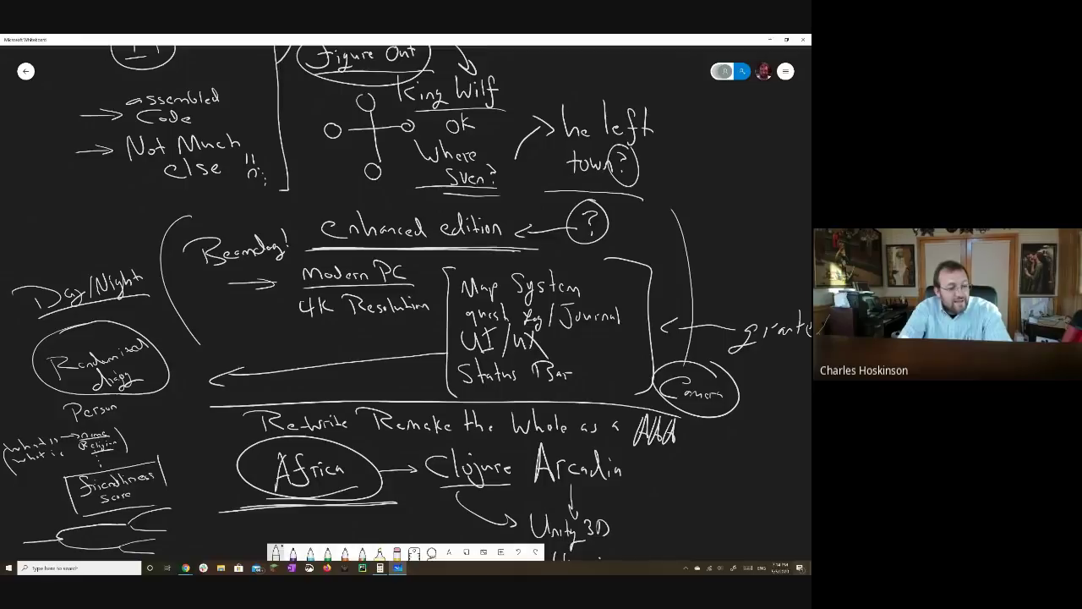
mouse_move(128, 270)
mouse_down()
mouse_move(117, 259)
mouse_move(135, 264)
mouse_move(46, 271)
mouse_move(41, 250)
mouse_move(83, 241)
mouse_move(74, 228)
mouse_move(85, 222)
mouse_move(100, 233)
mouse_move(113, 225)
mouse_move(121, 263)
mouse_up()
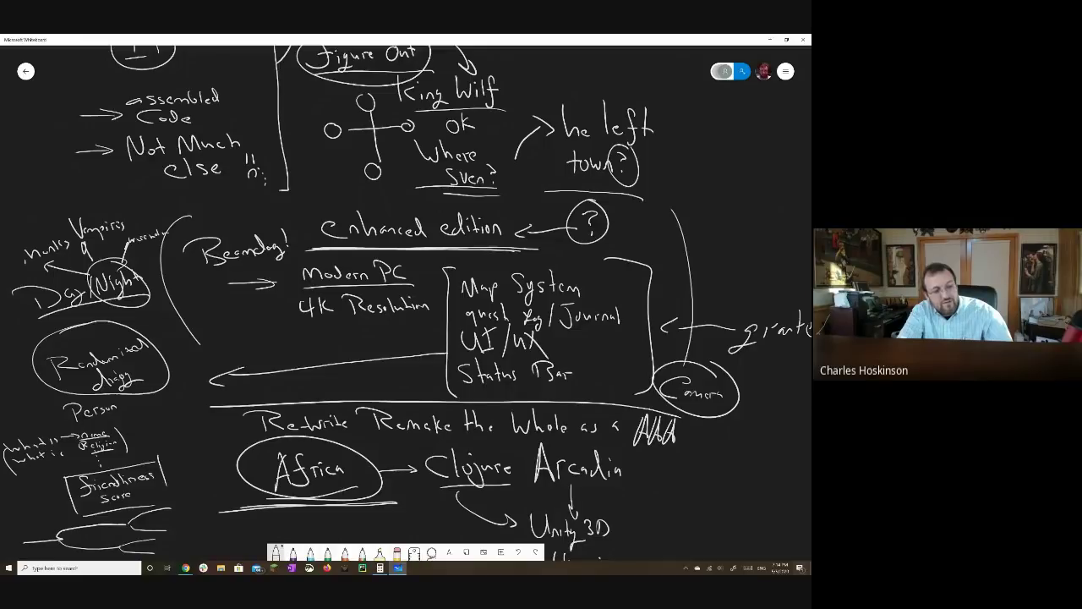
drag(141, 245, 167, 240)
drag(97, 239, 125, 237)
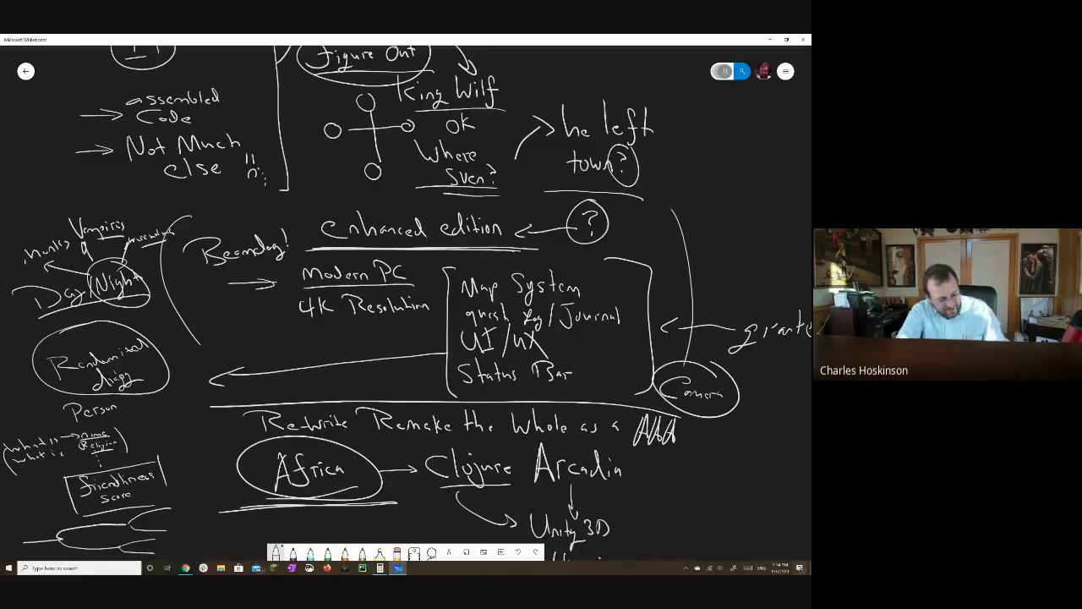
Switch to Chrome's MyAbandonware Legends of Valour page and zoom through its Captures and Snapshots screenshots.
mouse_move(185, 567)
click(211, 518)
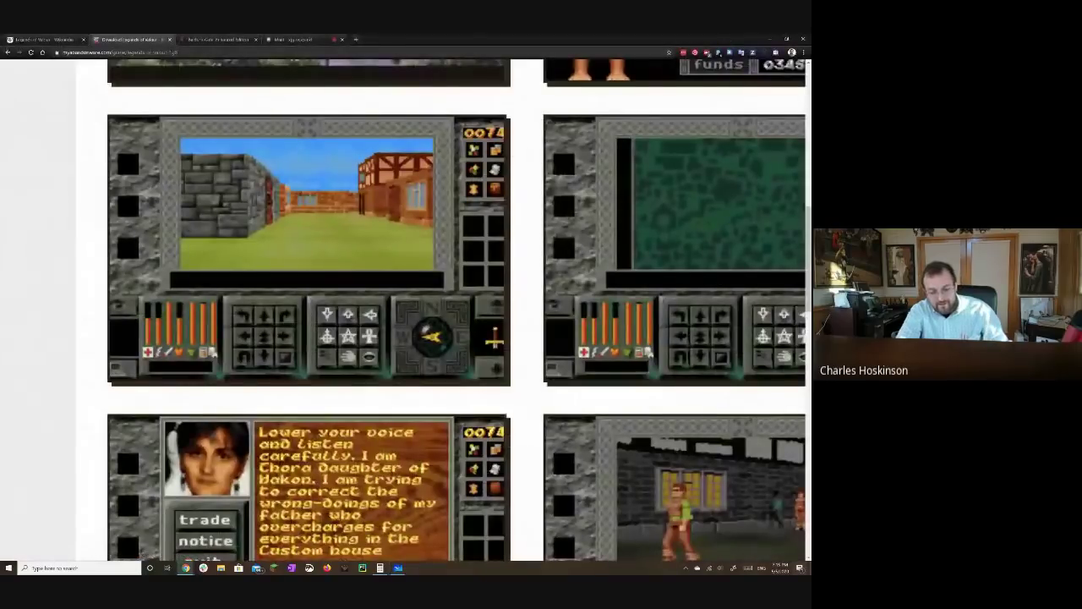
key(ctrl+minus)
key(ctrl+minus)
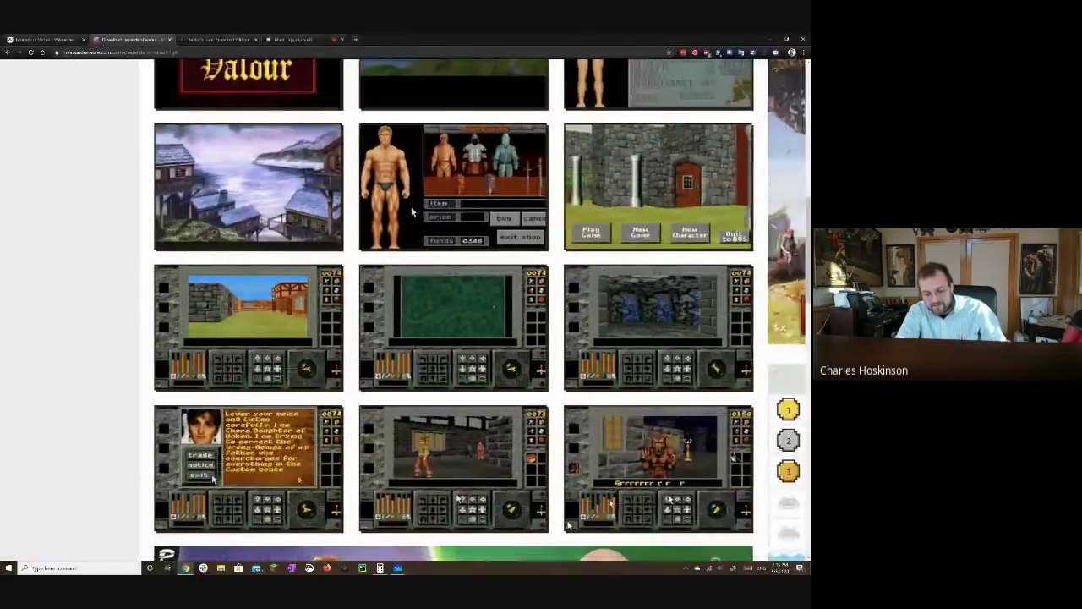
key(ctrl+plus)
key(ctrl+plus)
key(ctrl+plus)
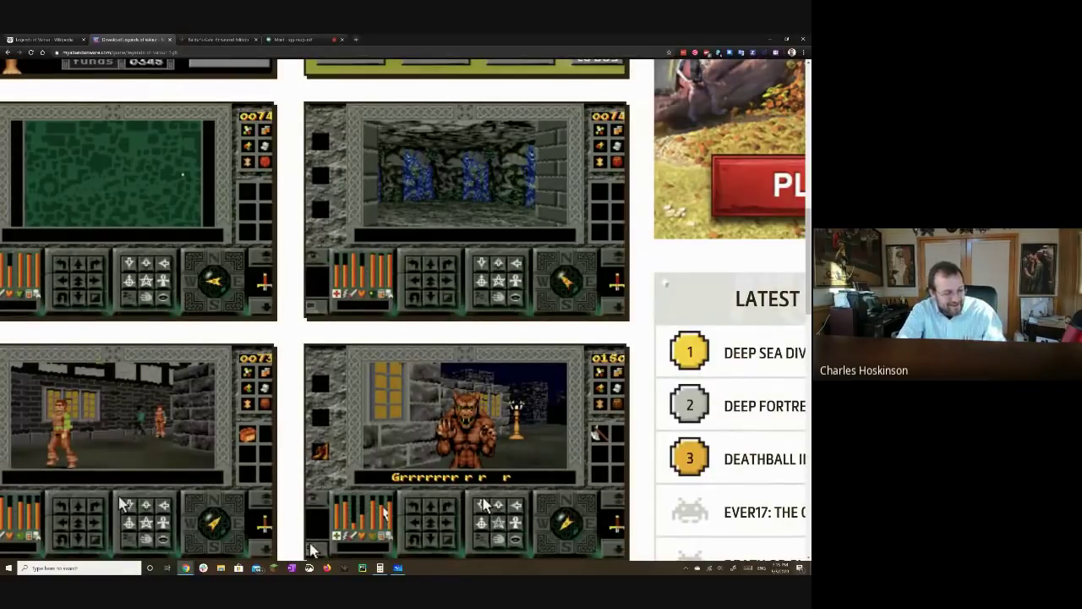
key(ctrl+plus)
key(ctrl+plus)
key(ctrl+plus)
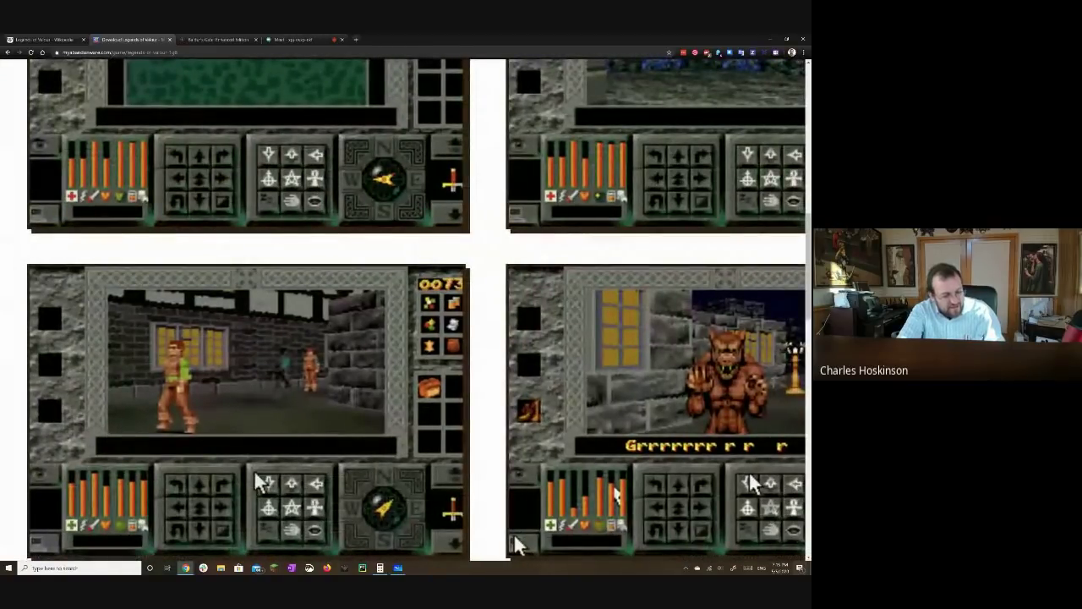
key(ctrl+minus)
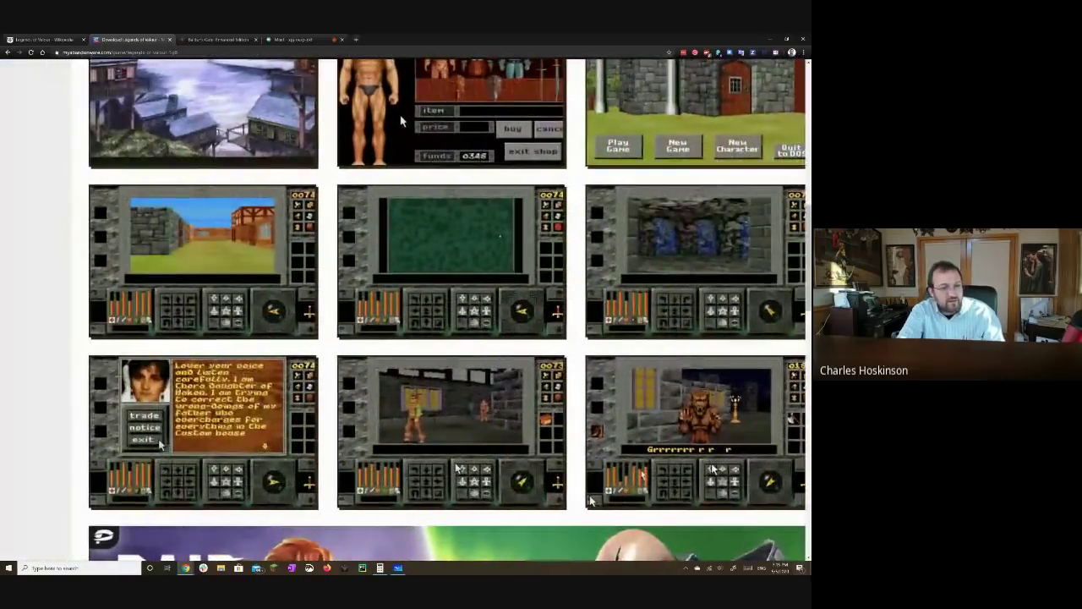
scroll(428, 308, up, 4)
scroll(406, 456, down, 5)
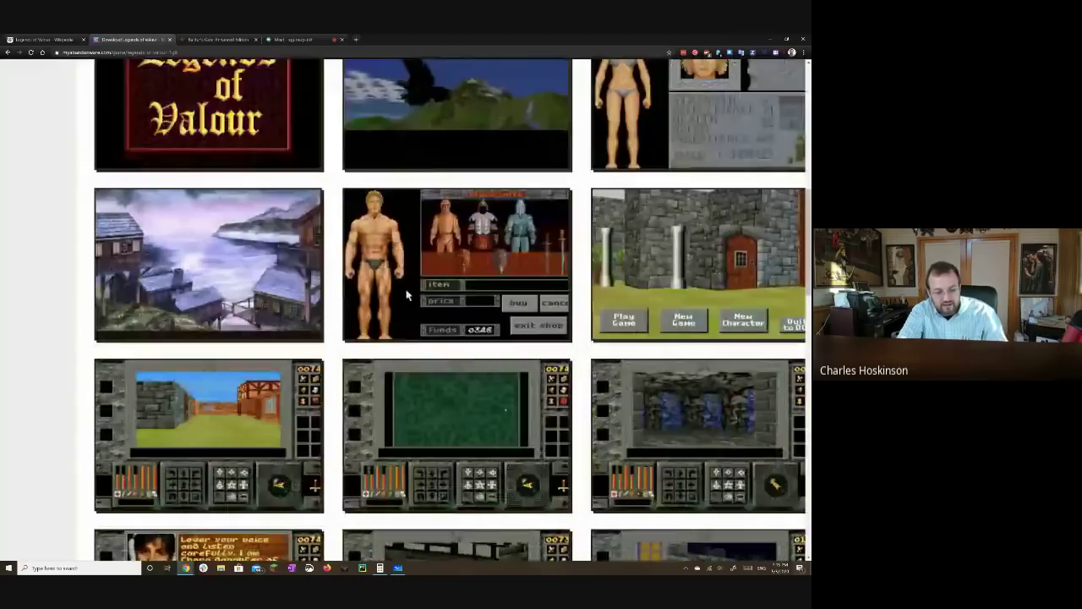
key(ctrl+minus)
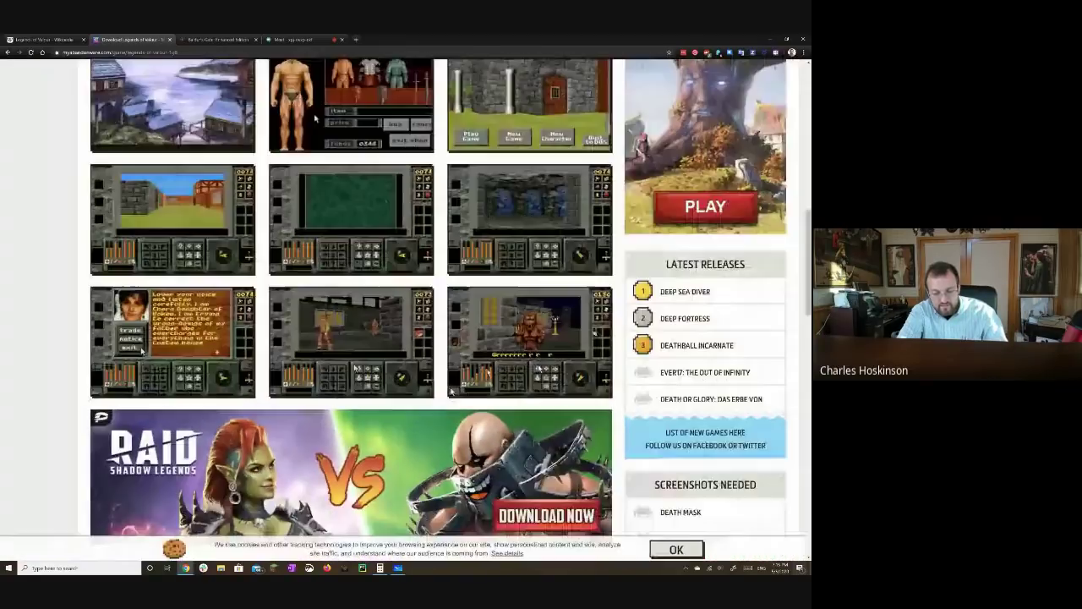
scroll(406, 309, down, 2)
scroll(406, 308, up, 3)
scroll(312, 176, up, 4)
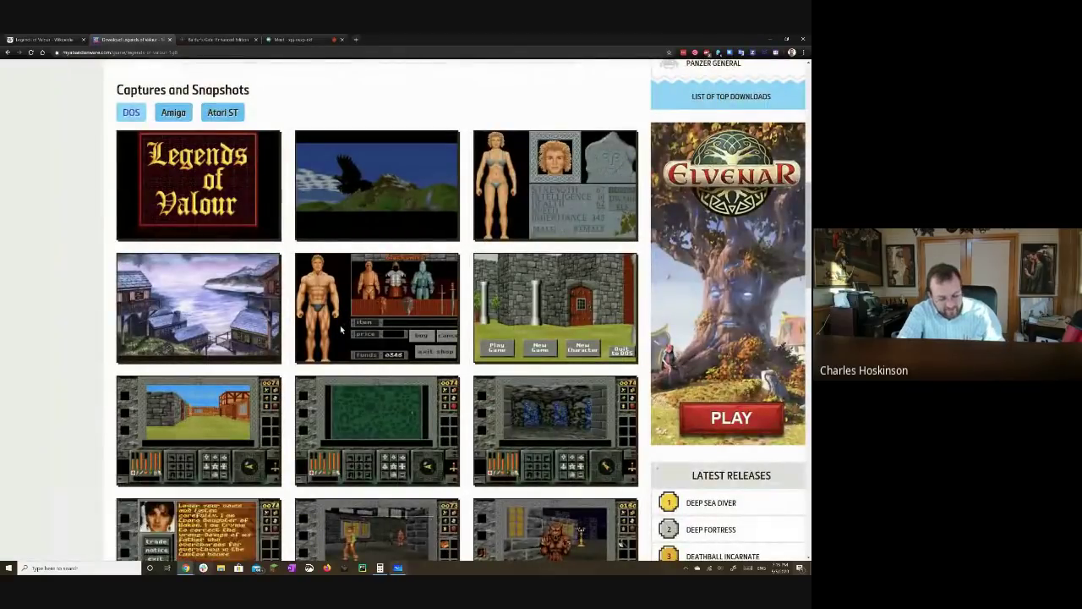
Back on the whiteboard, add an arrow at 'Randomized dialog' with an underlined two-word label.
key(alt+Tab)
drag(253, 338, 291, 336)
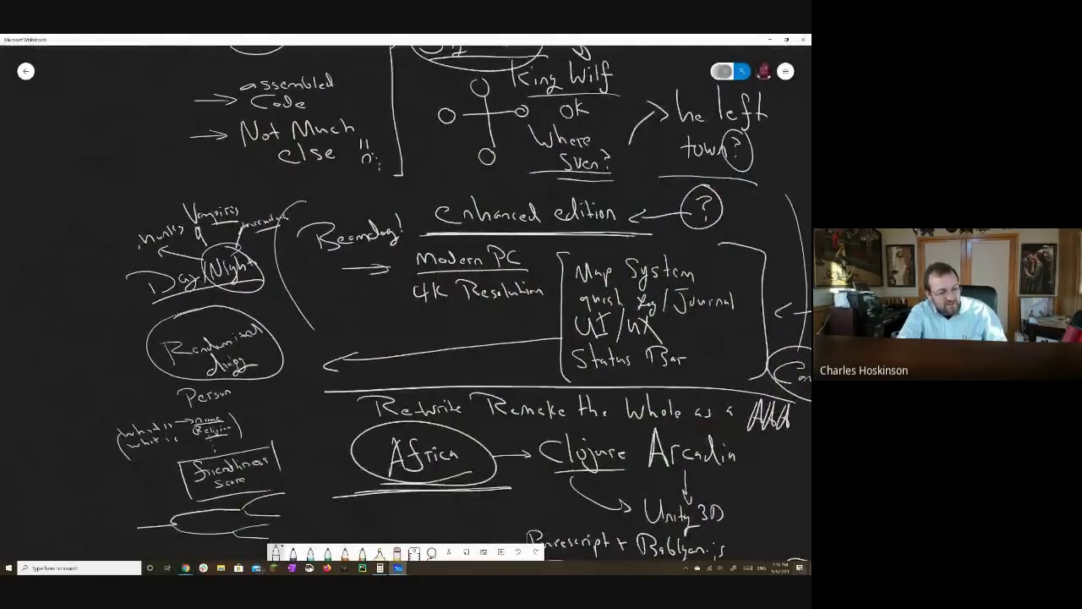
mouse_move(35, 390)
mouse_down()
mouse_move(130, 375)
mouse_move(36, 404)
mouse_move(14, 425)
mouse_move(77, 415)
mouse_up()
mouse_move(12, 433)
mouse_down()
mouse_move(39, 423)
mouse_move(27, 450)
mouse_up()
drag(47, 445, 74, 431)
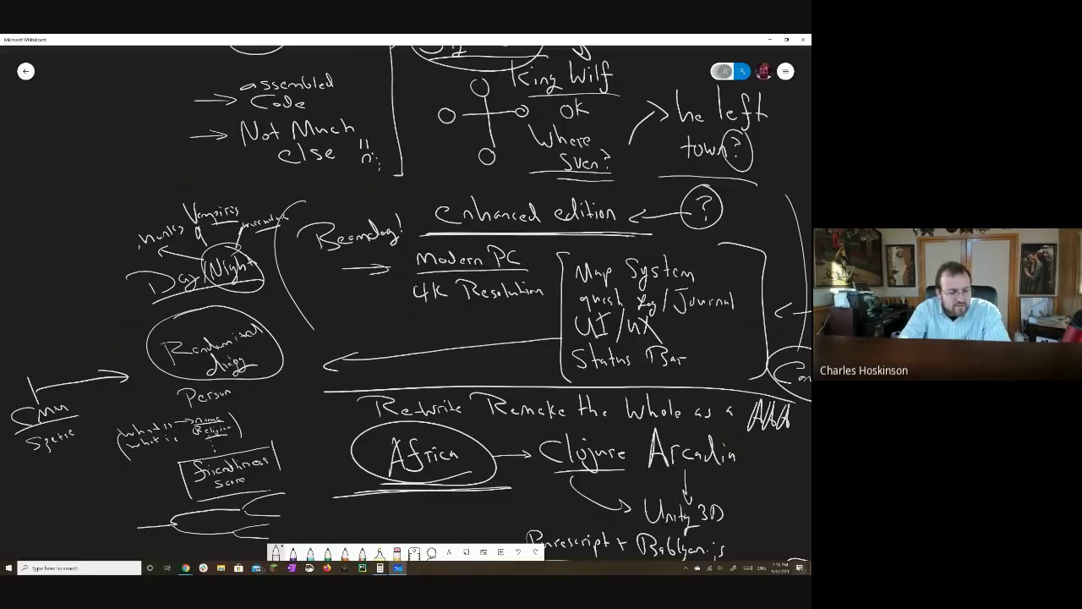
Draw an arrow at 'Day', circle the hunks note, and add a short arrow left from it.
drag(95, 304, 252, 284)
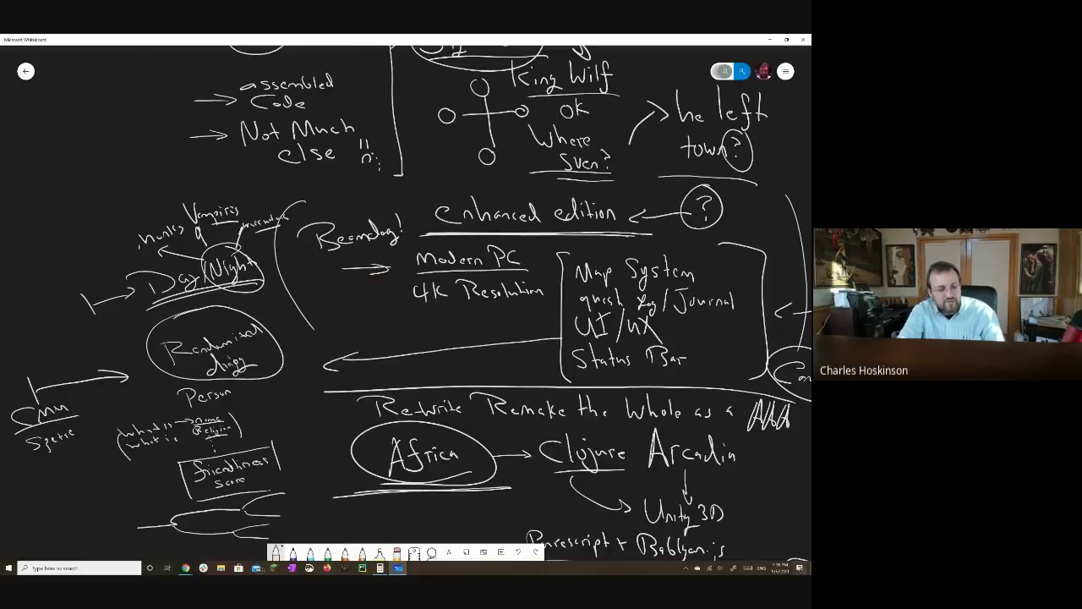
mouse_move(124, 222)
mouse_down()
mouse_move(133, 258)
mouse_move(149, 213)
mouse_up()
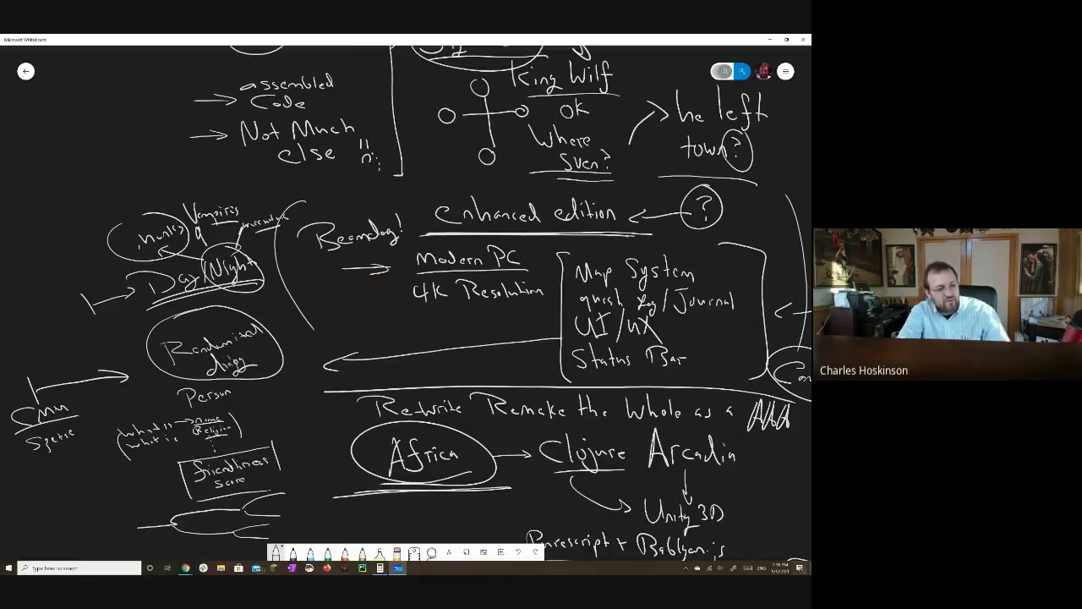
drag(108, 245, 85, 246)
mouse_move(78, 240)
mouse_down()
mouse_move(42, 239)
mouse_move(82, 215)
mouse_move(112, 164)
mouse_up()
Write 'RIP' above the hunks note and ring it.
mouse_move(54, 164)
mouse_down()
mouse_move(100, 154)
mouse_move(122, 174)
mouse_up()
mouse_move(118, 175)
mouse_down()
mouse_move(137, 181)
mouse_move(141, 133)
mouse_up()
drag(135, 173, 149, 184)
mouse_move(133, 139)
mouse_down()
mouse_move(158, 164)
mouse_move(146, 127)
mouse_up()
mouse_move(119, 216)
mouse_down()
mouse_move(75, 118)
mouse_move(144, 209)
mouse_move(127, 220)
mouse_up()
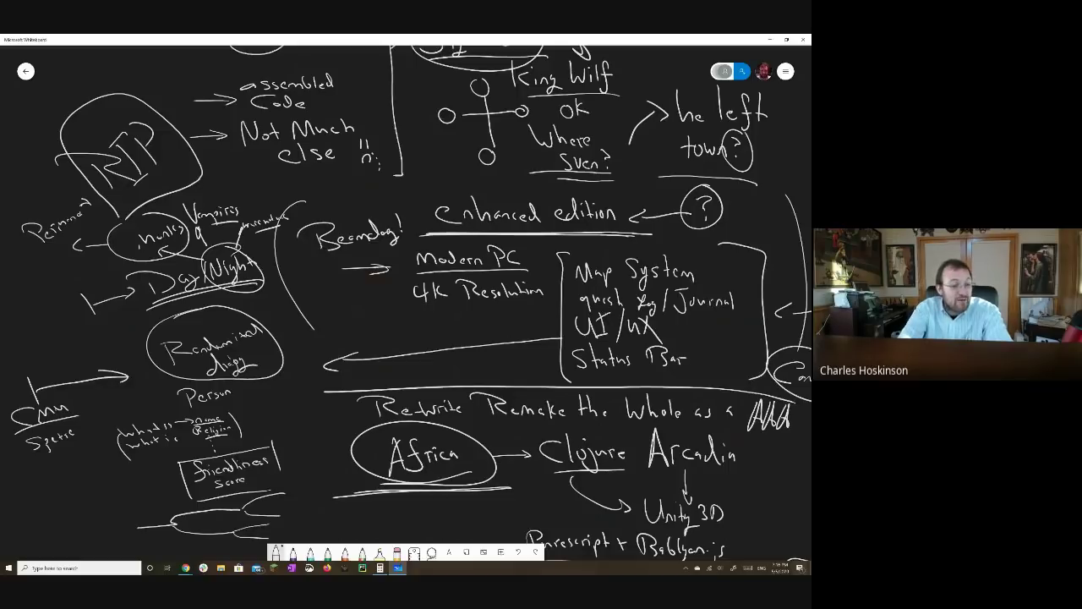
Write 'Insurance' in open space on the left of the board and box it.
drag(406, 304, 596, 326)
drag(134, 272, 131, 294)
drag(107, 281, 147, 265)
drag(127, 302, 182, 287)
drag(186, 282, 218, 277)
drag(205, 287, 235, 285)
drag(137, 311, 206, 289)
mouse_move(208, 240)
mouse_down()
mouse_move(98, 262)
mouse_move(115, 309)
mouse_up()
drag(203, 235, 238, 283)
Link the Insurance box onward to an underlined 'Night' note.
mouse_move(173, 304)
mouse_down()
mouse_move(296, 296)
mouse_move(309, 275)
mouse_up()
mouse_move(152, 345)
mouse_down()
mouse_move(169, 335)
mouse_move(169, 318)
mouse_up()
mouse_move(176, 325)
mouse_down()
mouse_move(179, 347)
mouse_move(199, 337)
mouse_up()
mouse_move(203, 318)
mouse_down()
mouse_move(207, 338)
mouse_move(208, 322)
mouse_up()
drag(218, 337, 150, 347)
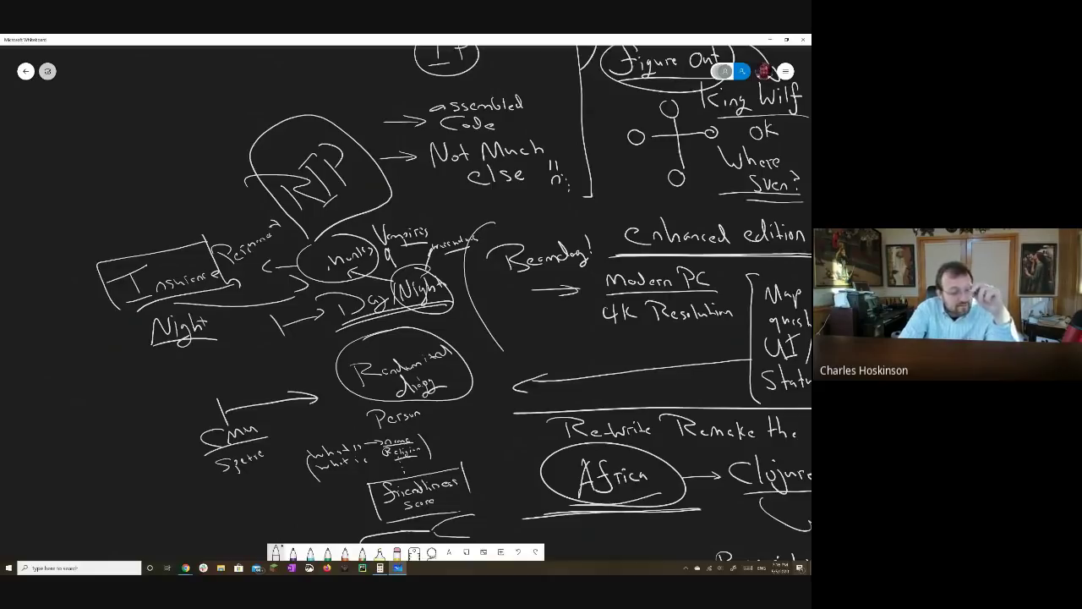
Draw arrows up from the Insurance box to 'Buyers' and 'Real'.
mouse_move(150, 257)
mouse_down()
mouse_move(76, 218)
mouse_move(173, 222)
mouse_up()
drag(98, 216, 88, 230)
mouse_move(30, 189)
mouse_down()
mouse_move(60, 209)
mouse_move(93, 201)
mouse_up()
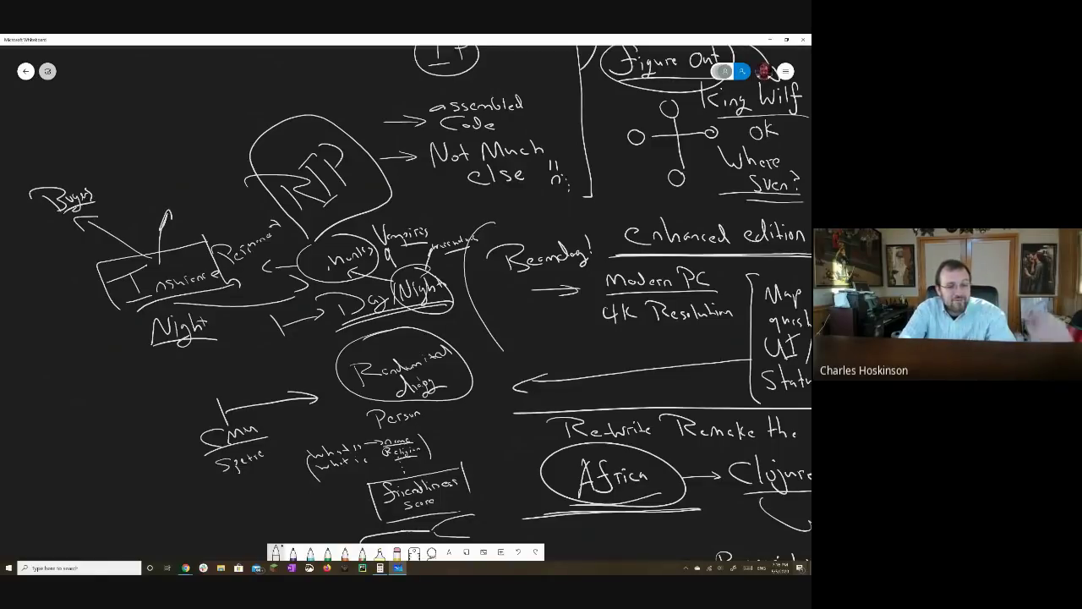
mouse_move(144, 179)
mouse_down()
mouse_move(146, 199)
mouse_move(158, 197)
mouse_up()
drag(174, 190, 178, 198)
mouse_move(181, 177)
mouse_down()
mouse_move(184, 198)
mouse_move(163, 205)
mouse_up()
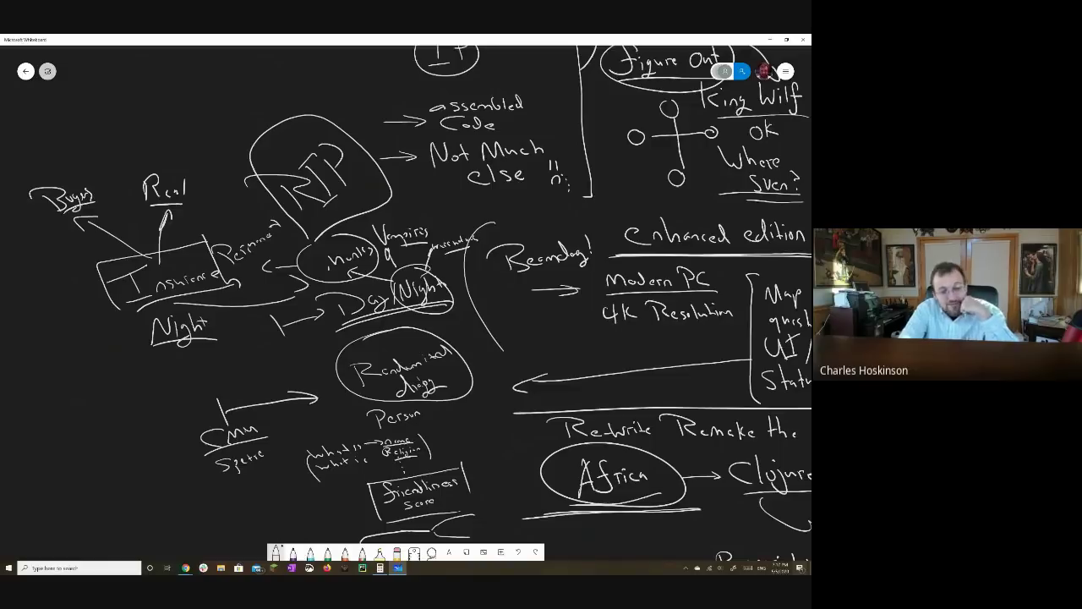
Write a boxed 'Law enforcement' note below the Insurance notes.
mouse_move(45, 366)
mouse_down()
mouse_move(61, 394)
mouse_move(99, 385)
mouse_move(72, 419)
mouse_up()
drag(73, 419, 85, 422)
drag(82, 411, 94, 410)
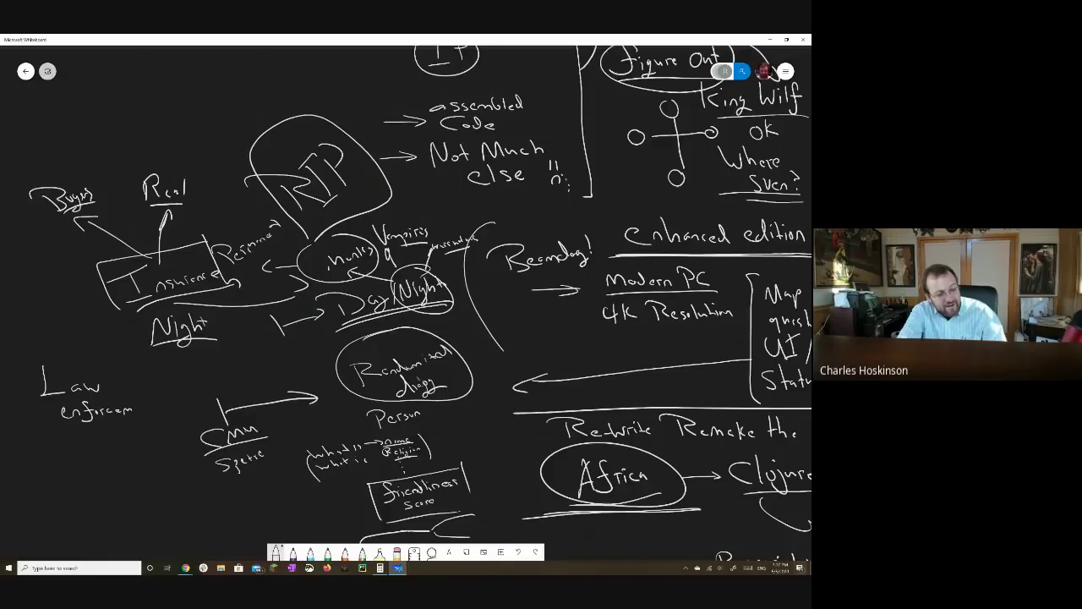
drag(140, 416, 150, 415)
drag(154, 404, 155, 416)
mouse_move(166, 425)
mouse_down()
mouse_move(20, 364)
mouse_move(170, 425)
mouse_up()
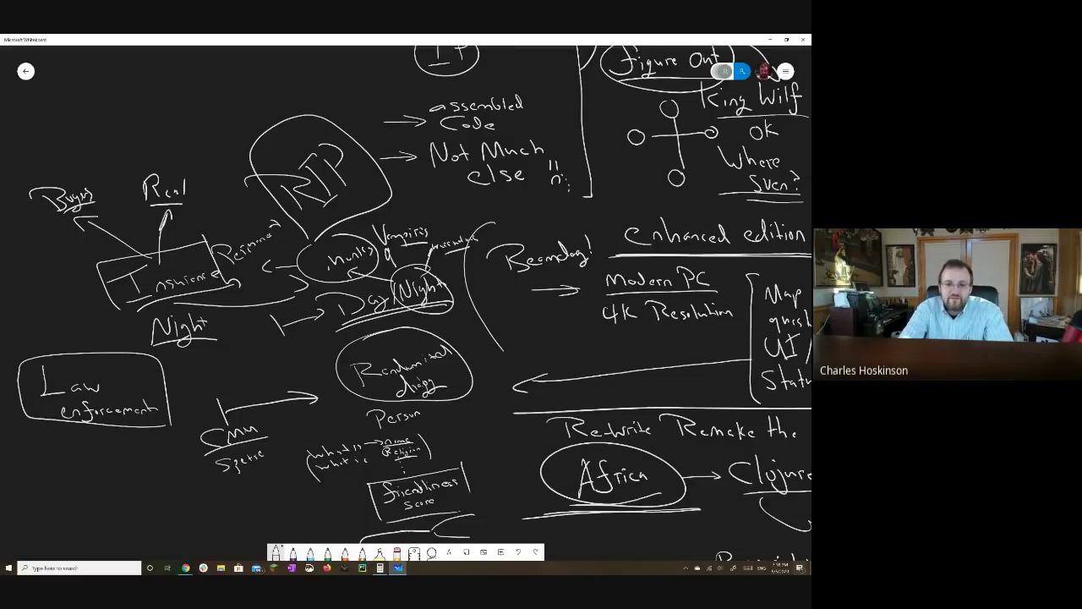
Draw a long line across the top of the plan and a purple arc beneath the drawings.
scroll(300, 305, down, 5)
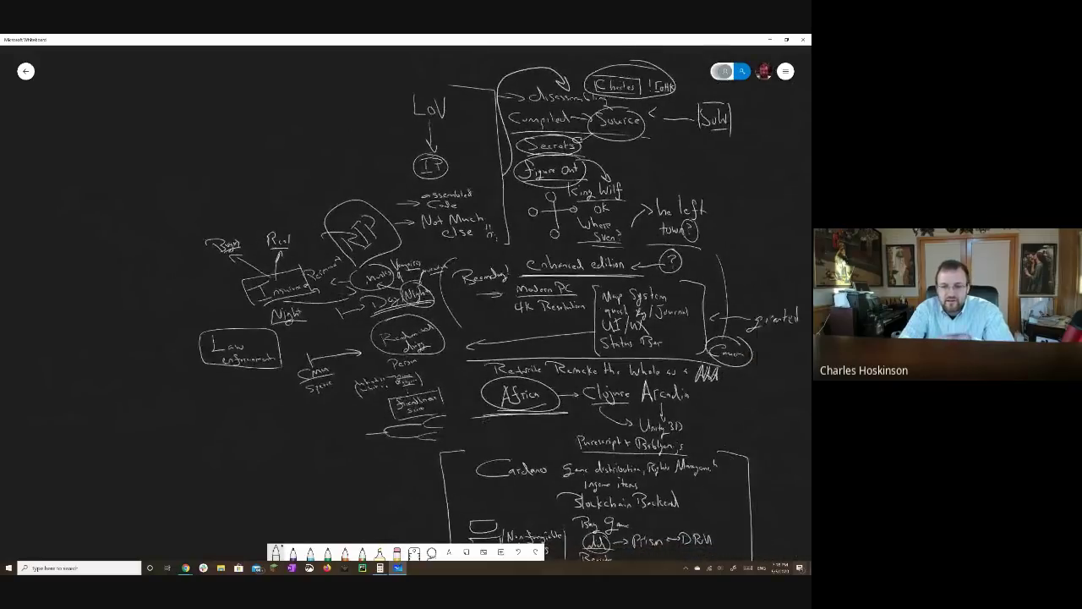
scroll(425, 313, right, 2)
drag(622, 85, 198, 80)
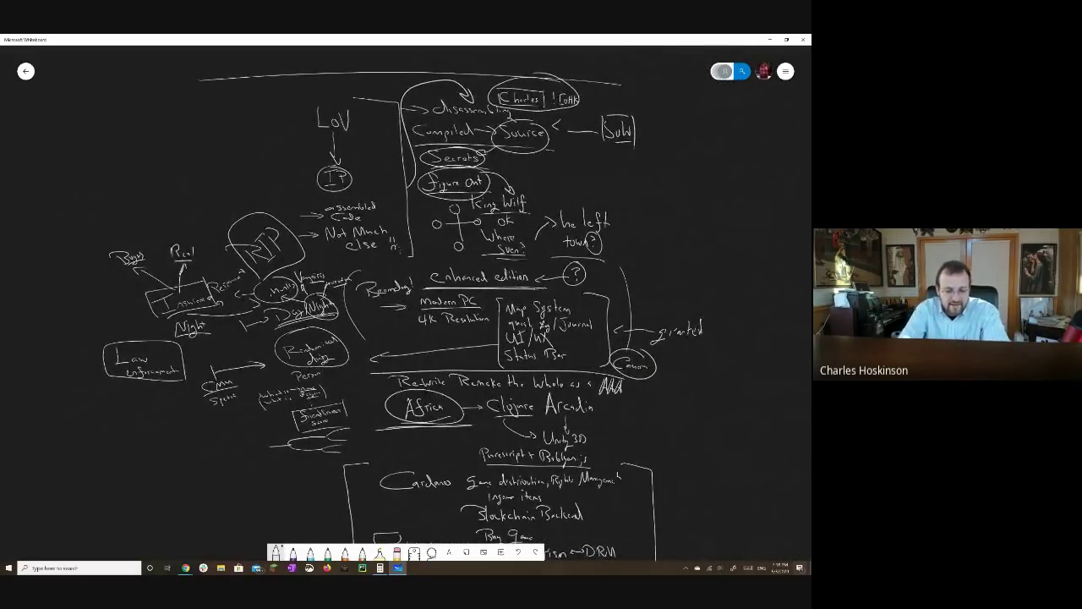
click(293, 552)
mouse_move(110, 502)
mouse_down()
mouse_move(176, 502)
mouse_move(372, 438)
mouse_up()
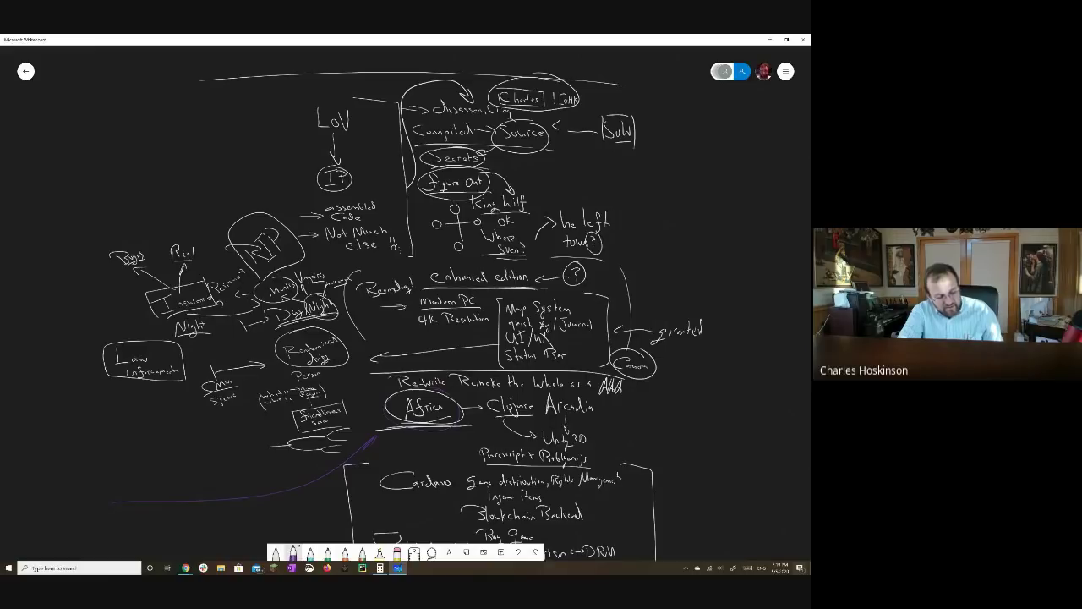
Circle Clojure and Unity 3D in cyan, noting CLR beside Unity 3D.
click(311, 552)
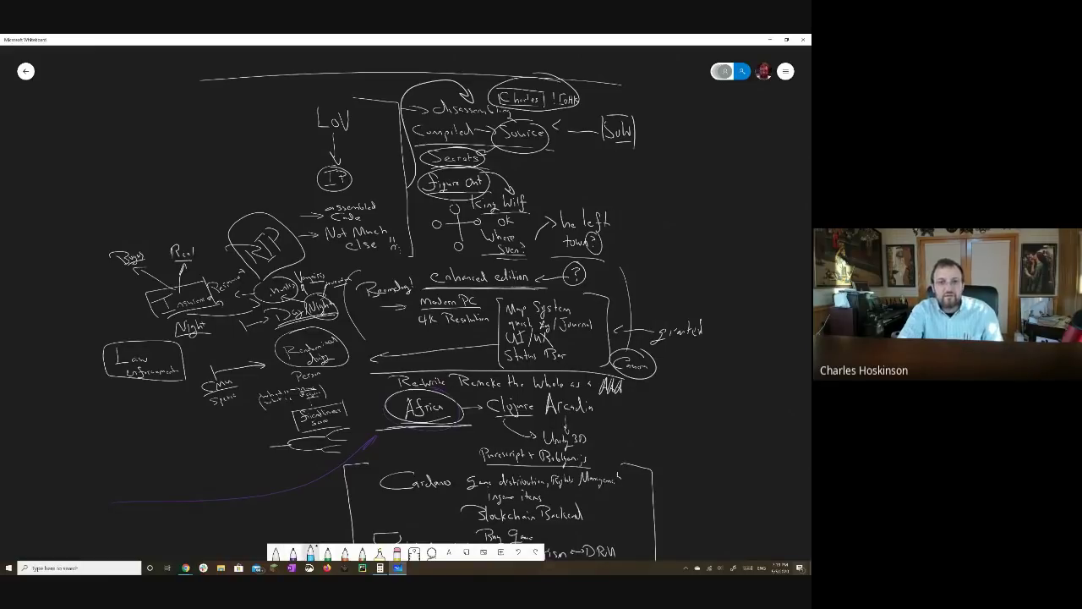
mouse_move(528, 388)
mouse_down()
mouse_move(479, 405)
mouse_move(536, 392)
mouse_move(592, 423)
mouse_move(603, 391)
mouse_up()
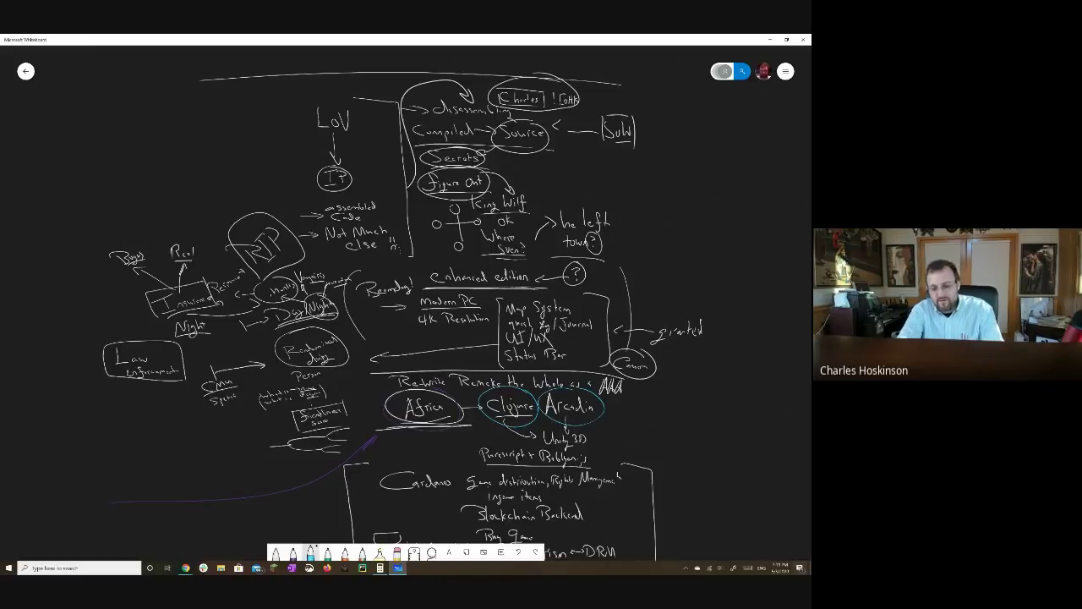
drag(582, 426, 588, 437)
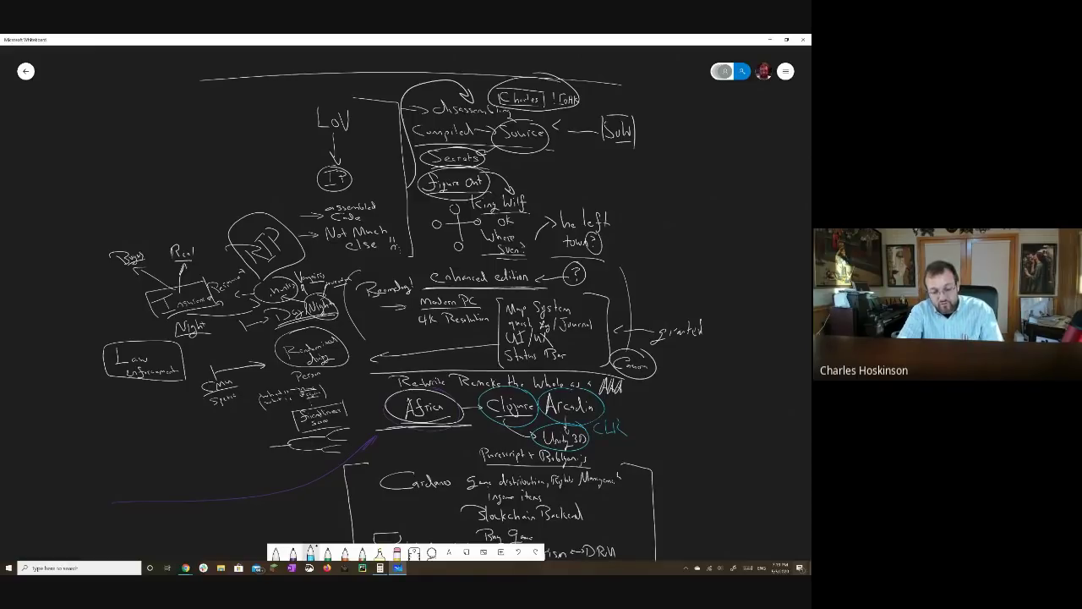
drag(423, 322, 406, 304)
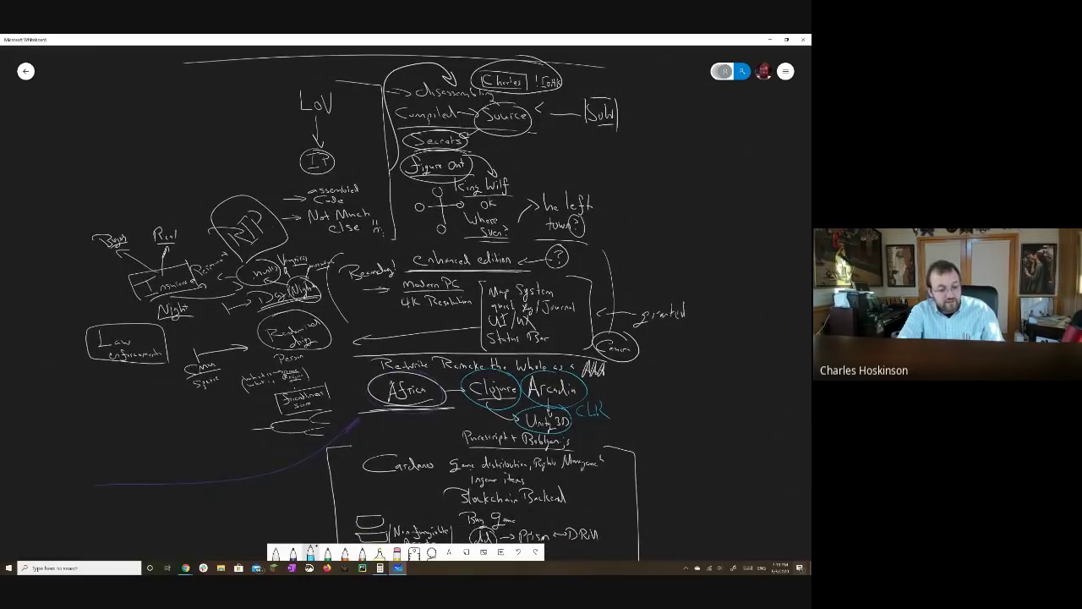
Draw a cyan arrow toward the Cardano box labelled 'Add Blockchain DRM'.
drag(423, 321, 379, 257)
drag(265, 481, 160, 484)
drag(253, 468, 253, 486)
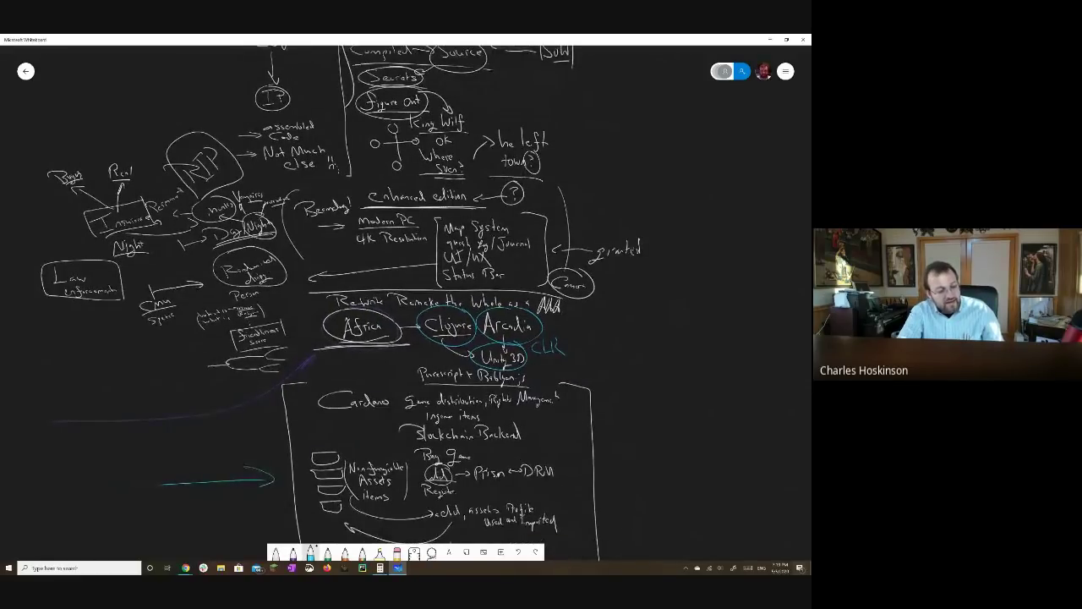
drag(143, 453, 160, 474)
drag(169, 455, 145, 513)
mouse_move(127, 499)
mouse_down()
mouse_move(153, 511)
mouse_move(197, 502)
mouse_move(173, 526)
mouse_move(213, 512)
mouse_move(139, 536)
mouse_up()
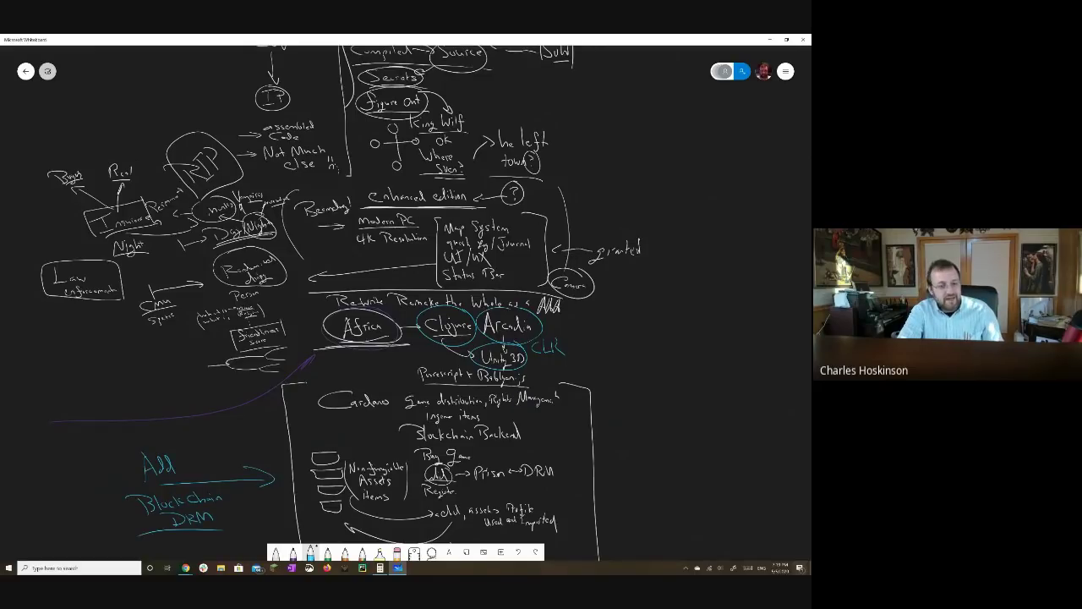
Bracket the Add Blockchain DRM note, circle Non-fungible Assets Items, and add another arrow.
drag(93, 468, 116, 535)
drag(207, 435, 230, 526)
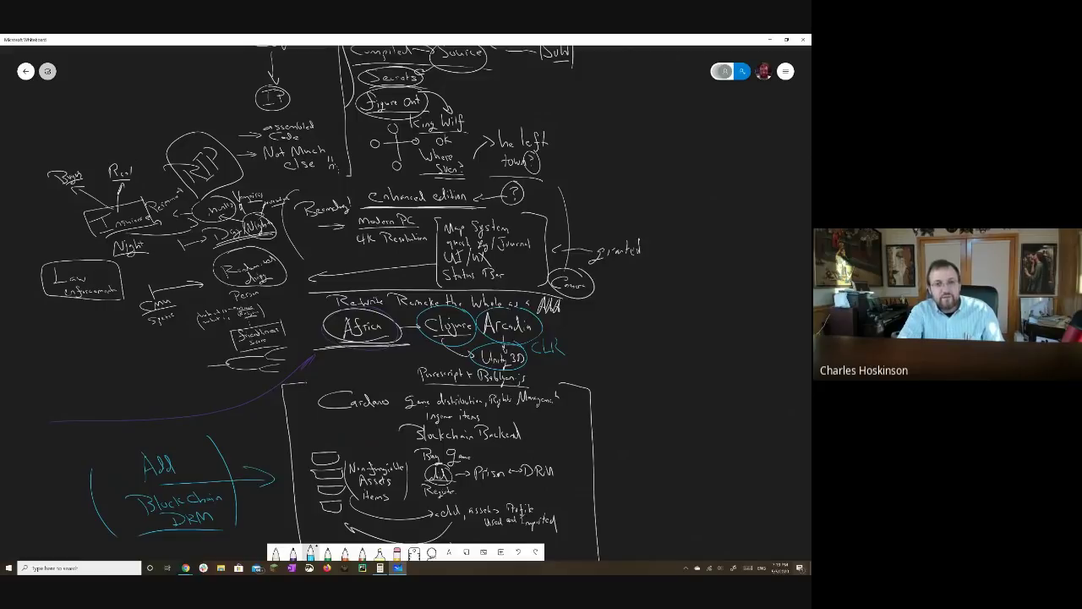
mouse_move(397, 439)
mouse_down()
mouse_move(394, 512)
mouse_move(410, 448)
mouse_up()
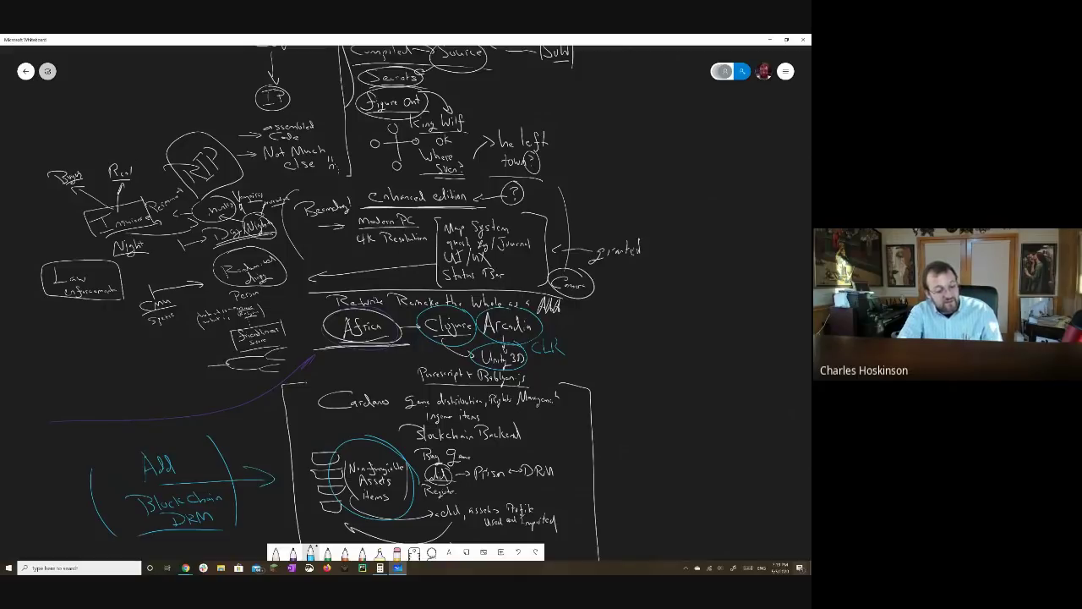
drag(232, 425, 284, 433)
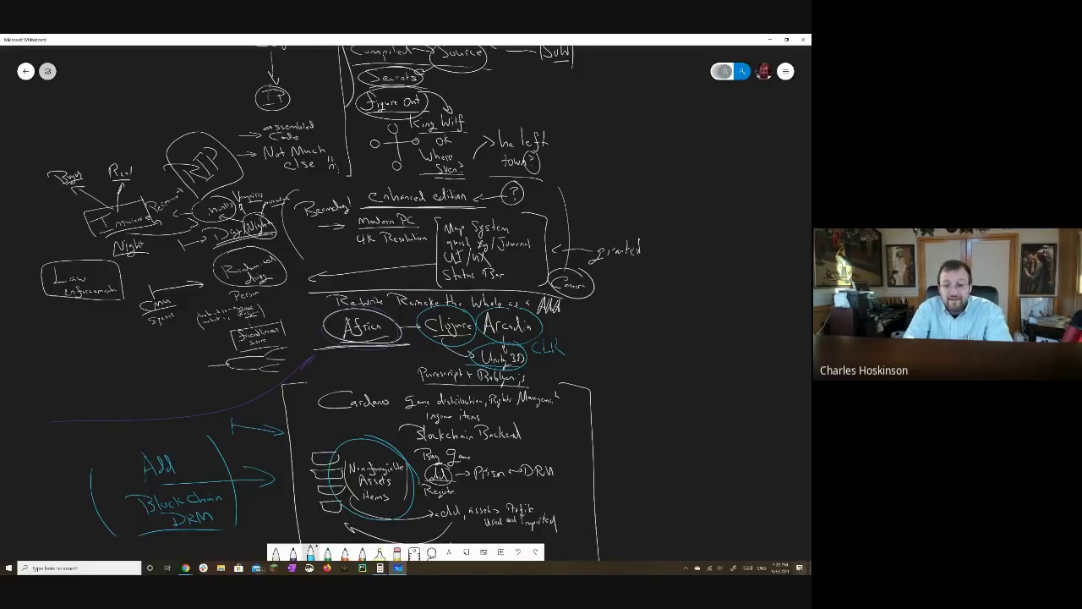
Circle 'enhanced edition' in teal, then switch to the Google Meet tab in Chrome.
scroll(343, 303, up, 3)
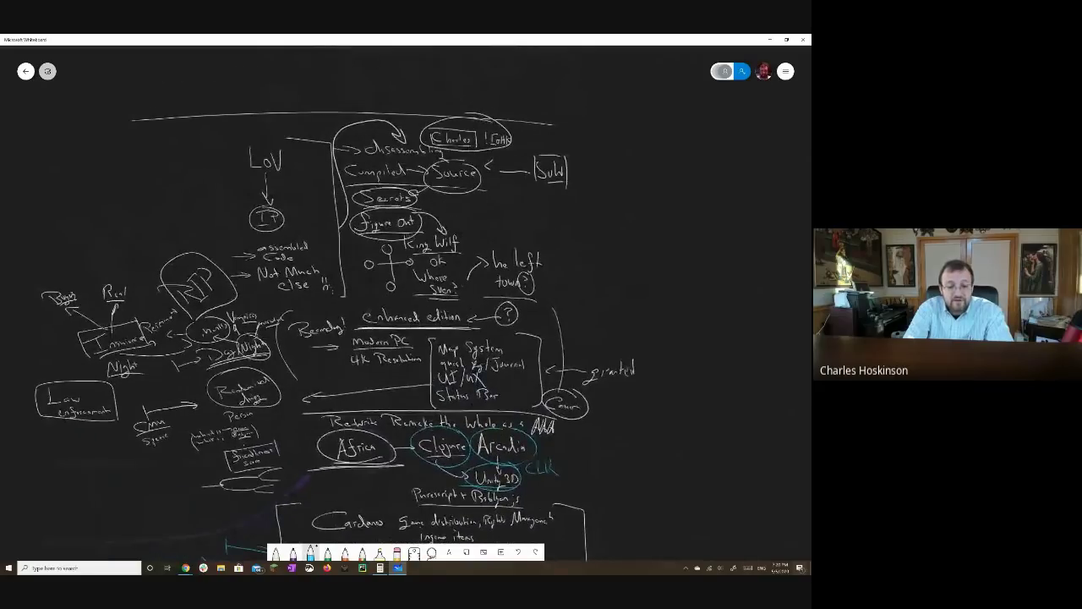
mouse_move(433, 295)
mouse_down()
mouse_move(347, 314)
mouse_move(461, 296)
mouse_up()
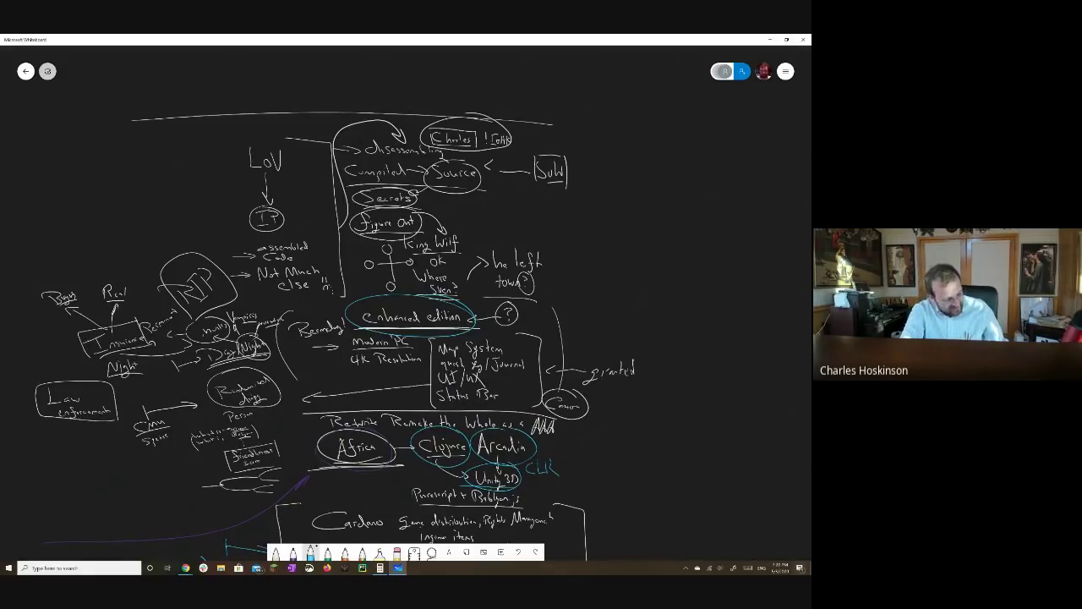
click(186, 567)
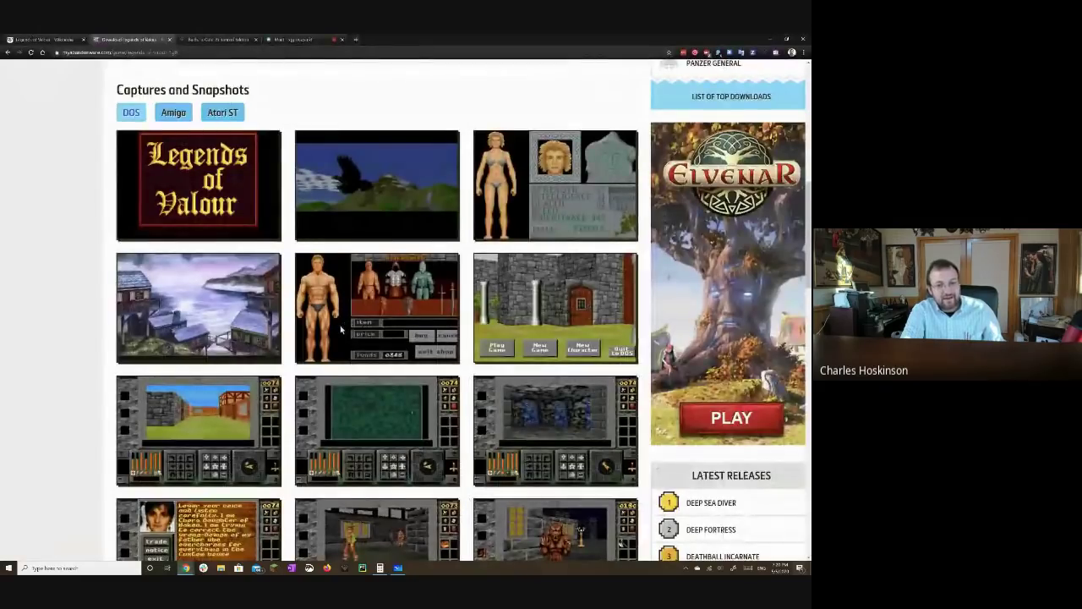
key(ctrl+4)
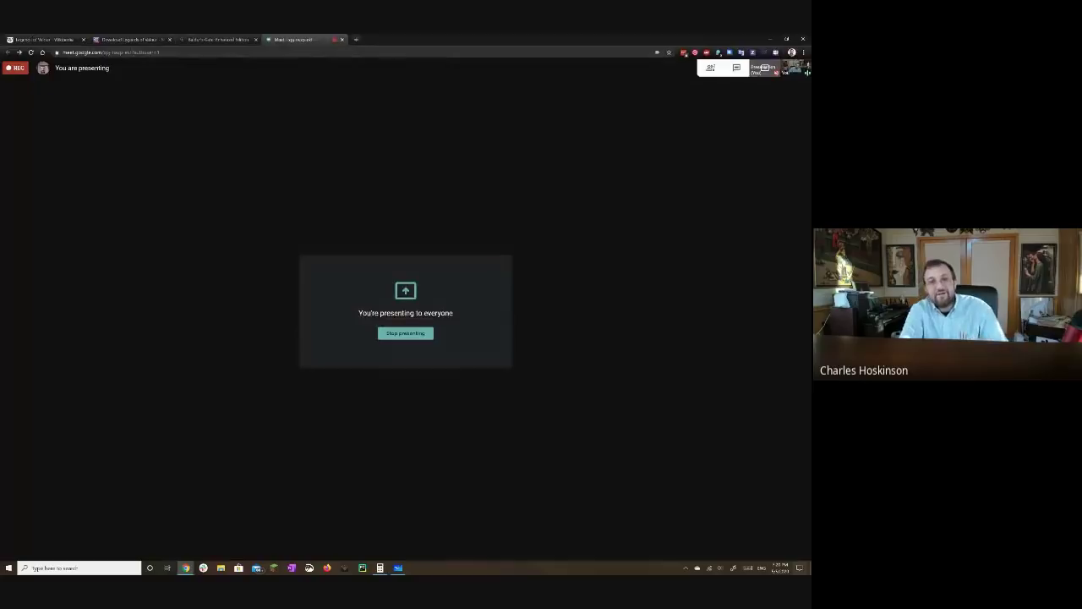